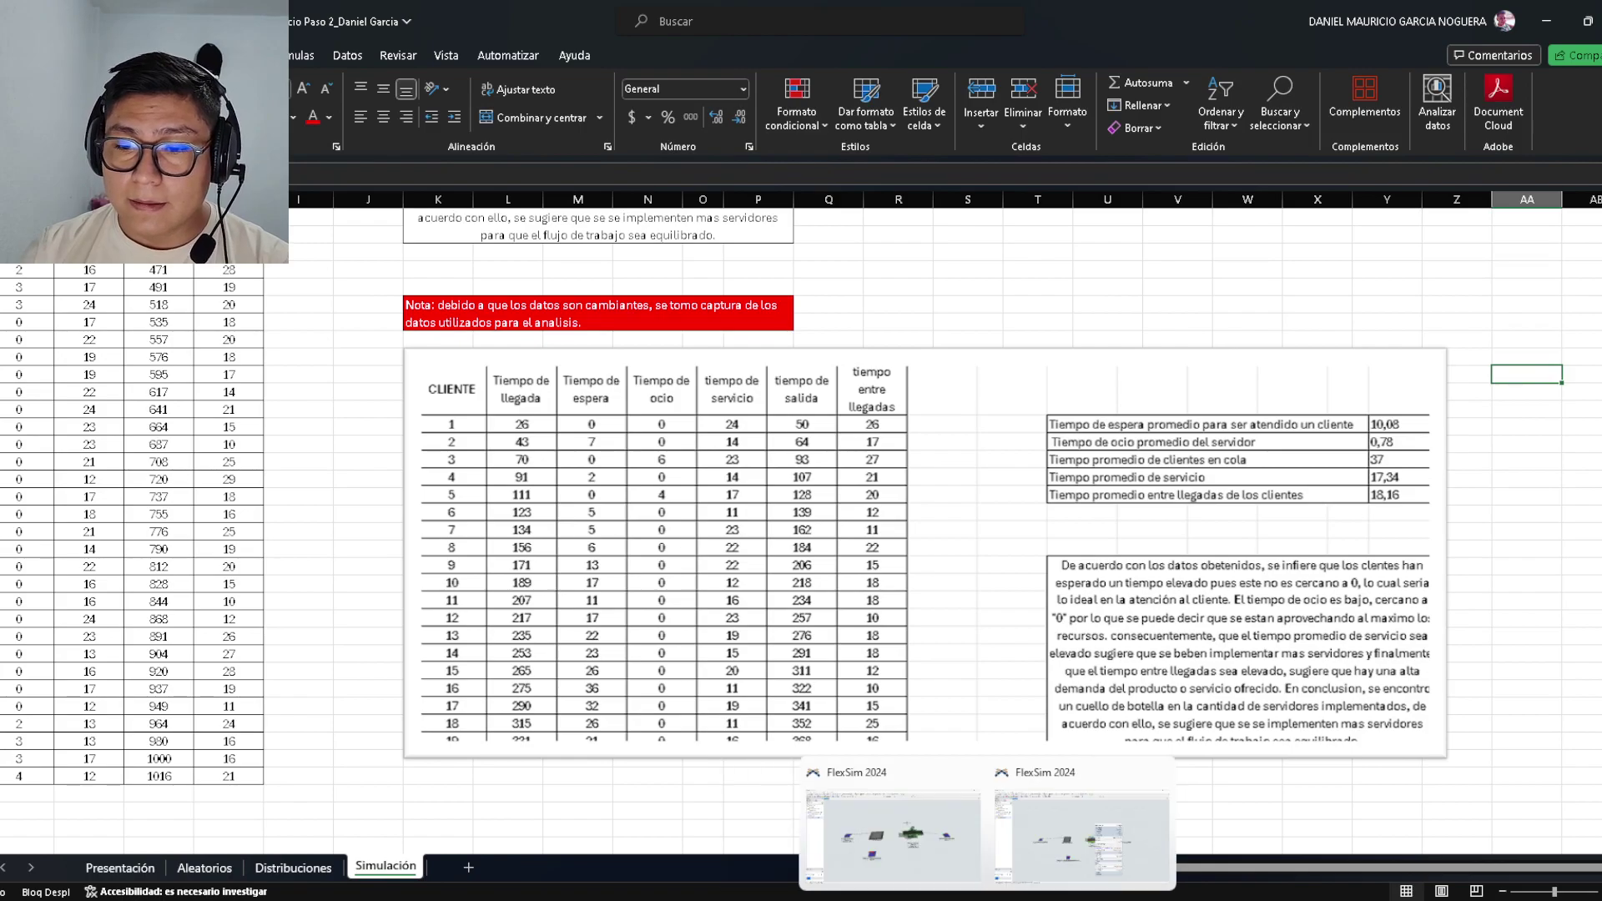
Switch to the FlexSim model containing SERVIDOR 1 and set the first parameter of its exponential process time to 17.34.
left_click(987, 900)
left_click(1076, 857)
left_click(988, 900)
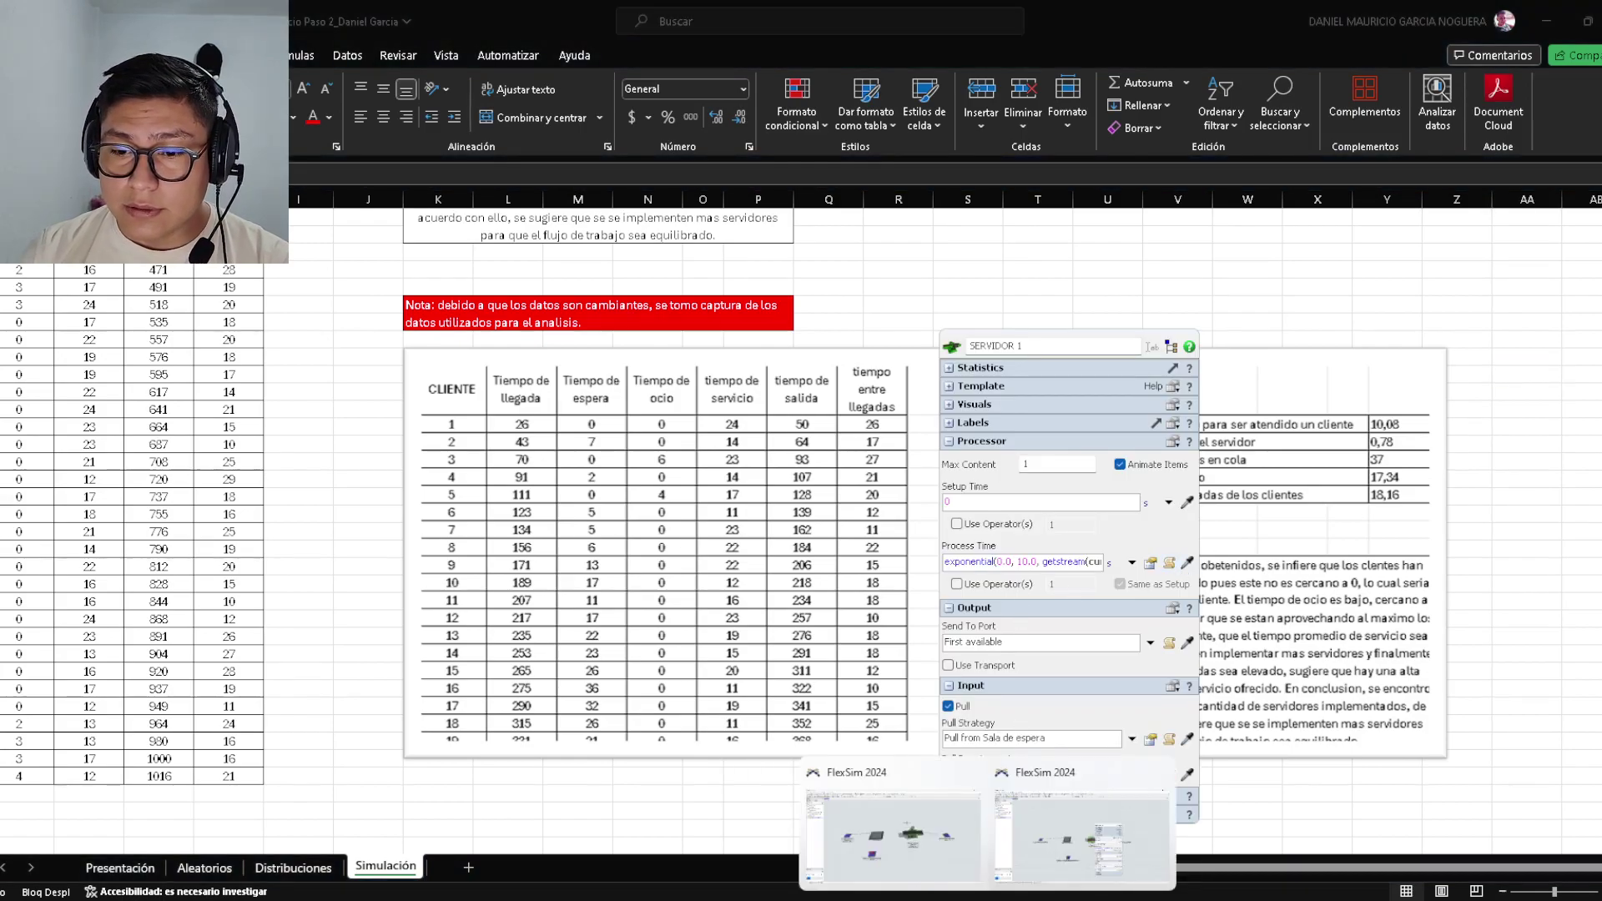
left_click(897, 851)
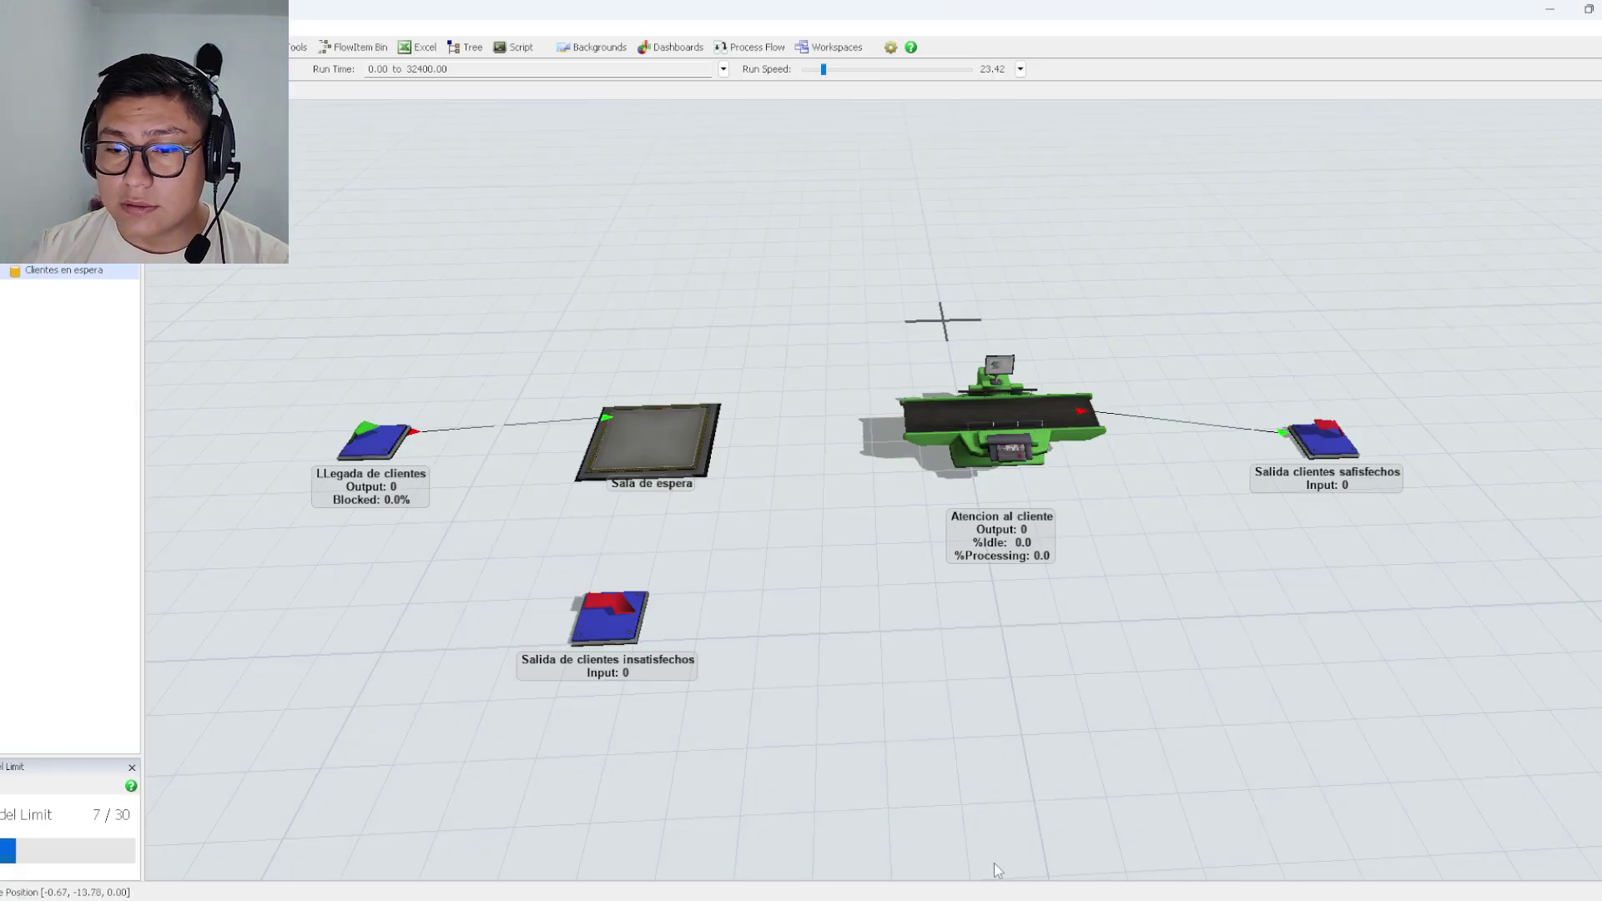
left_click(992, 899)
left_click(1075, 851)
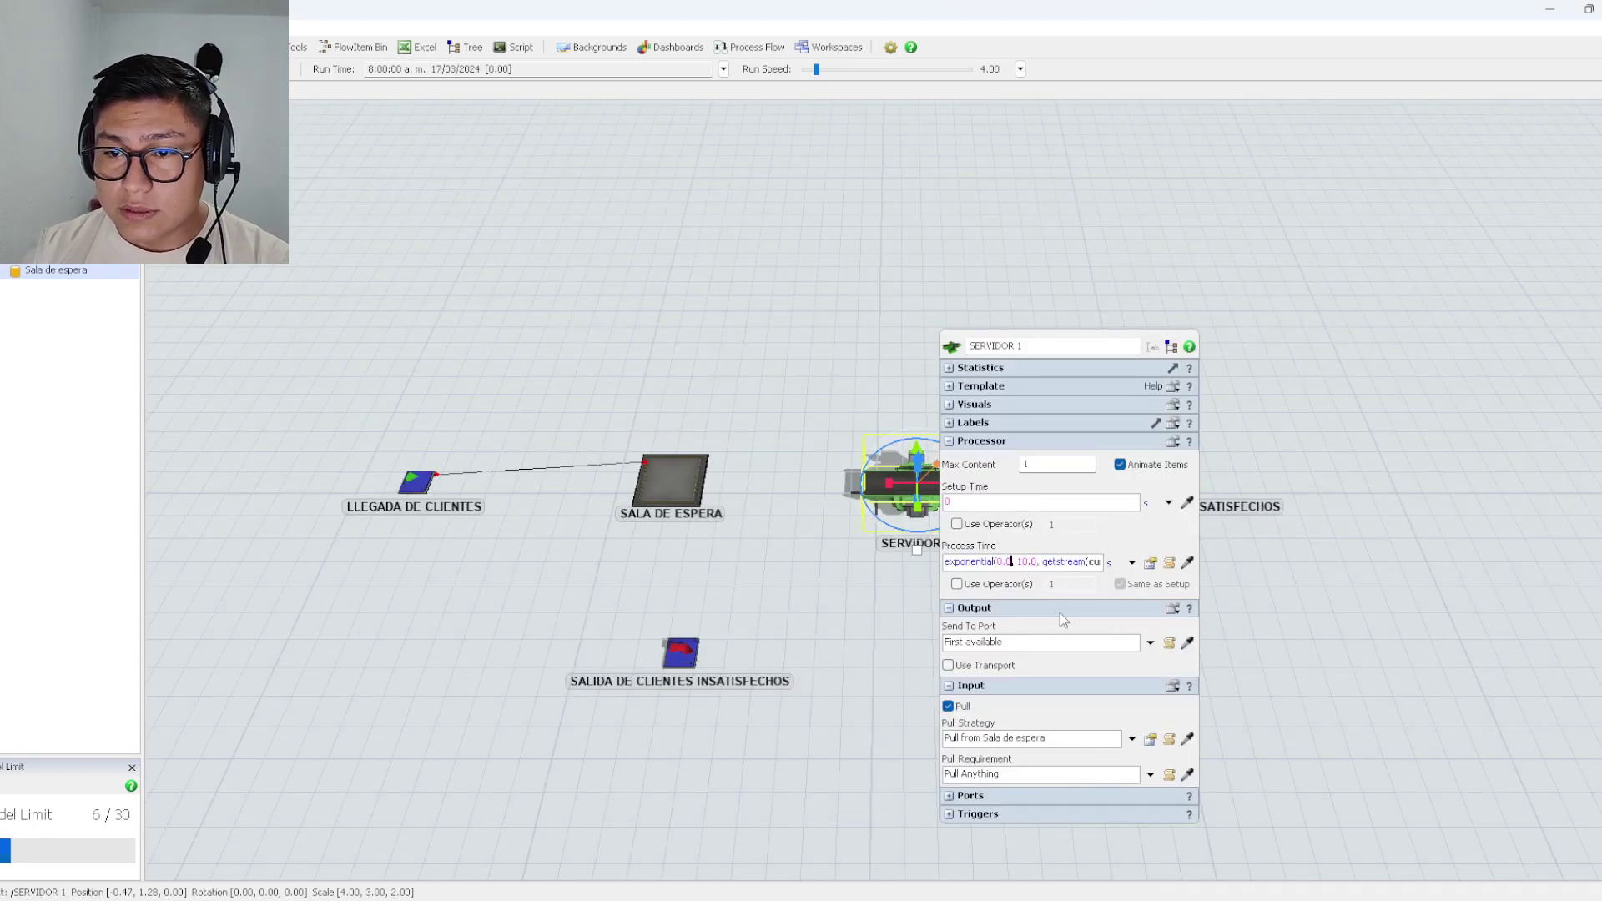
key("BackSpace")
key("BackSpace")
key("BackSpace")
type("17")
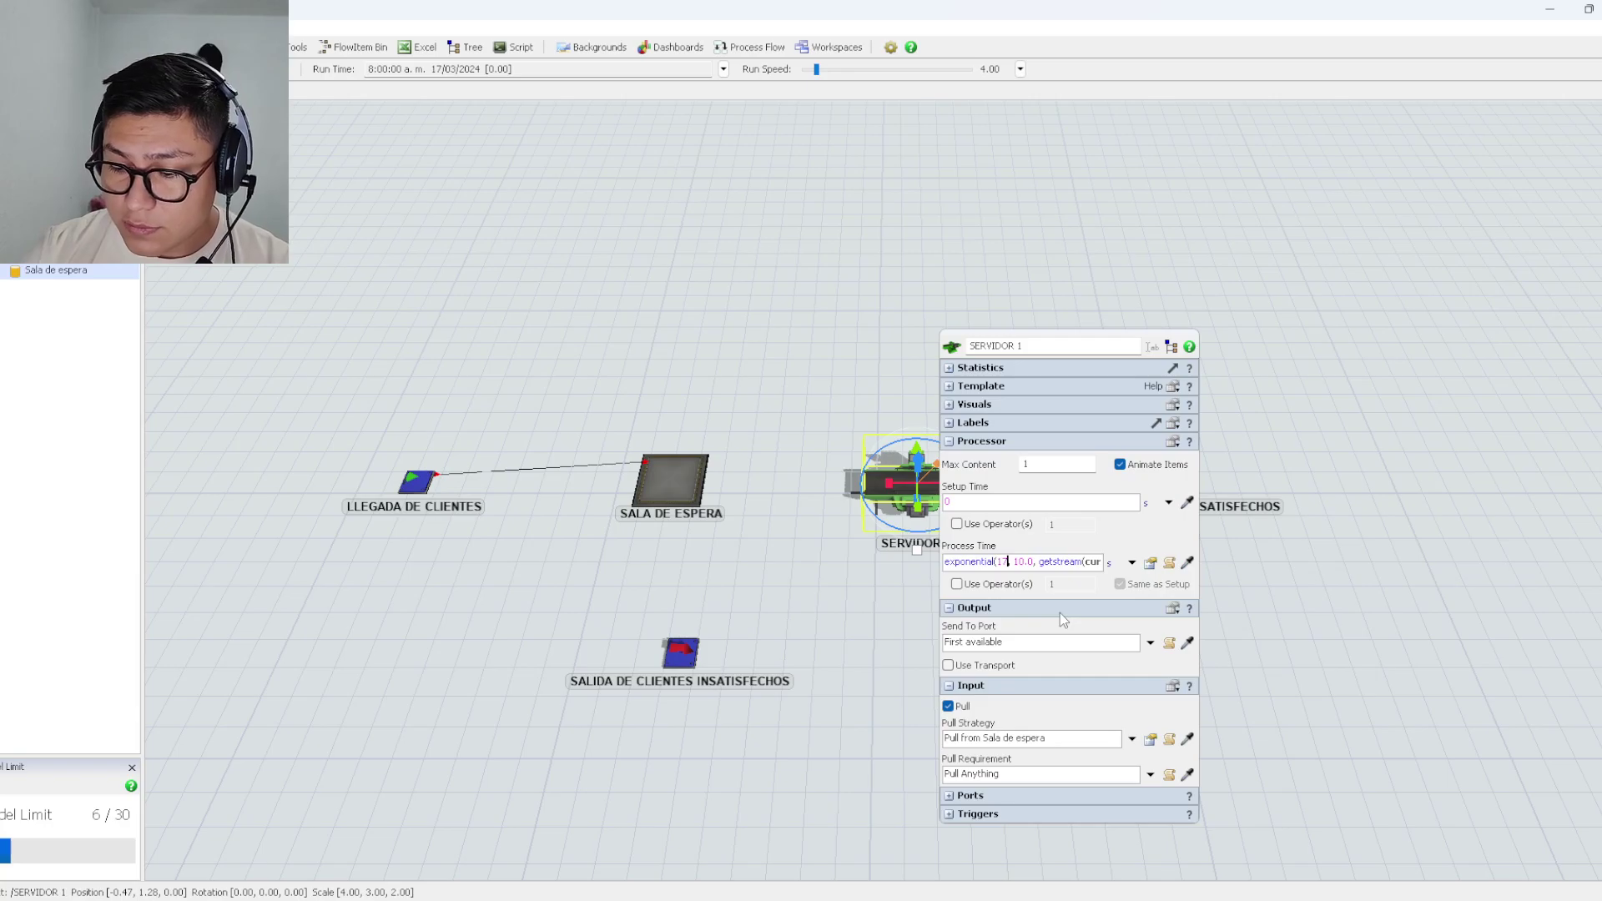
type(".34")
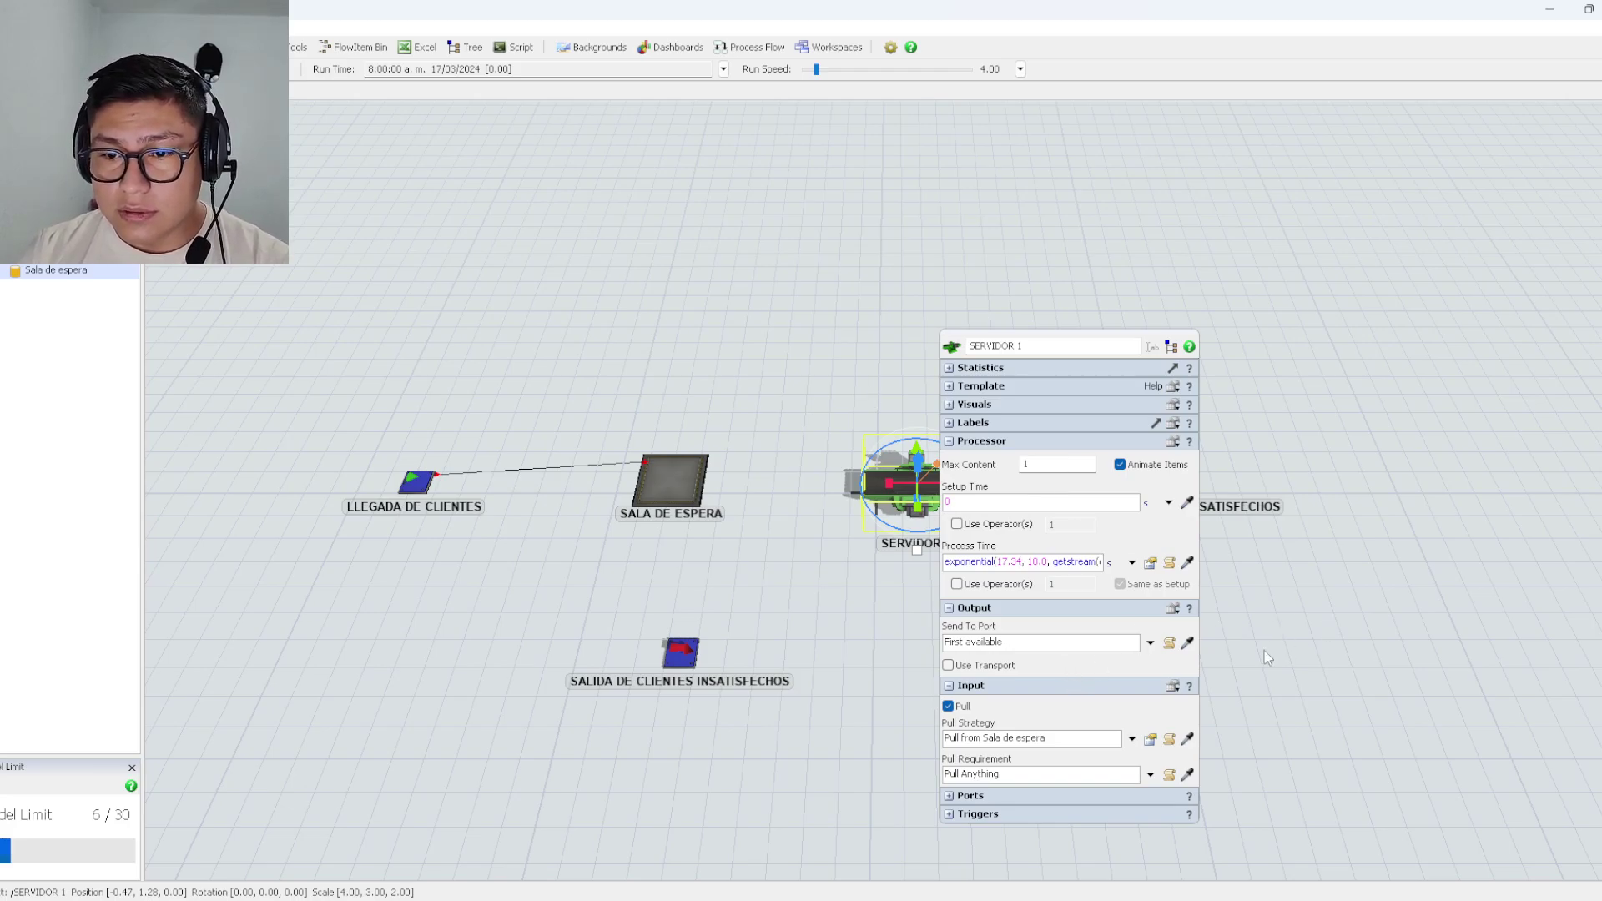
left_click(1308, 623)
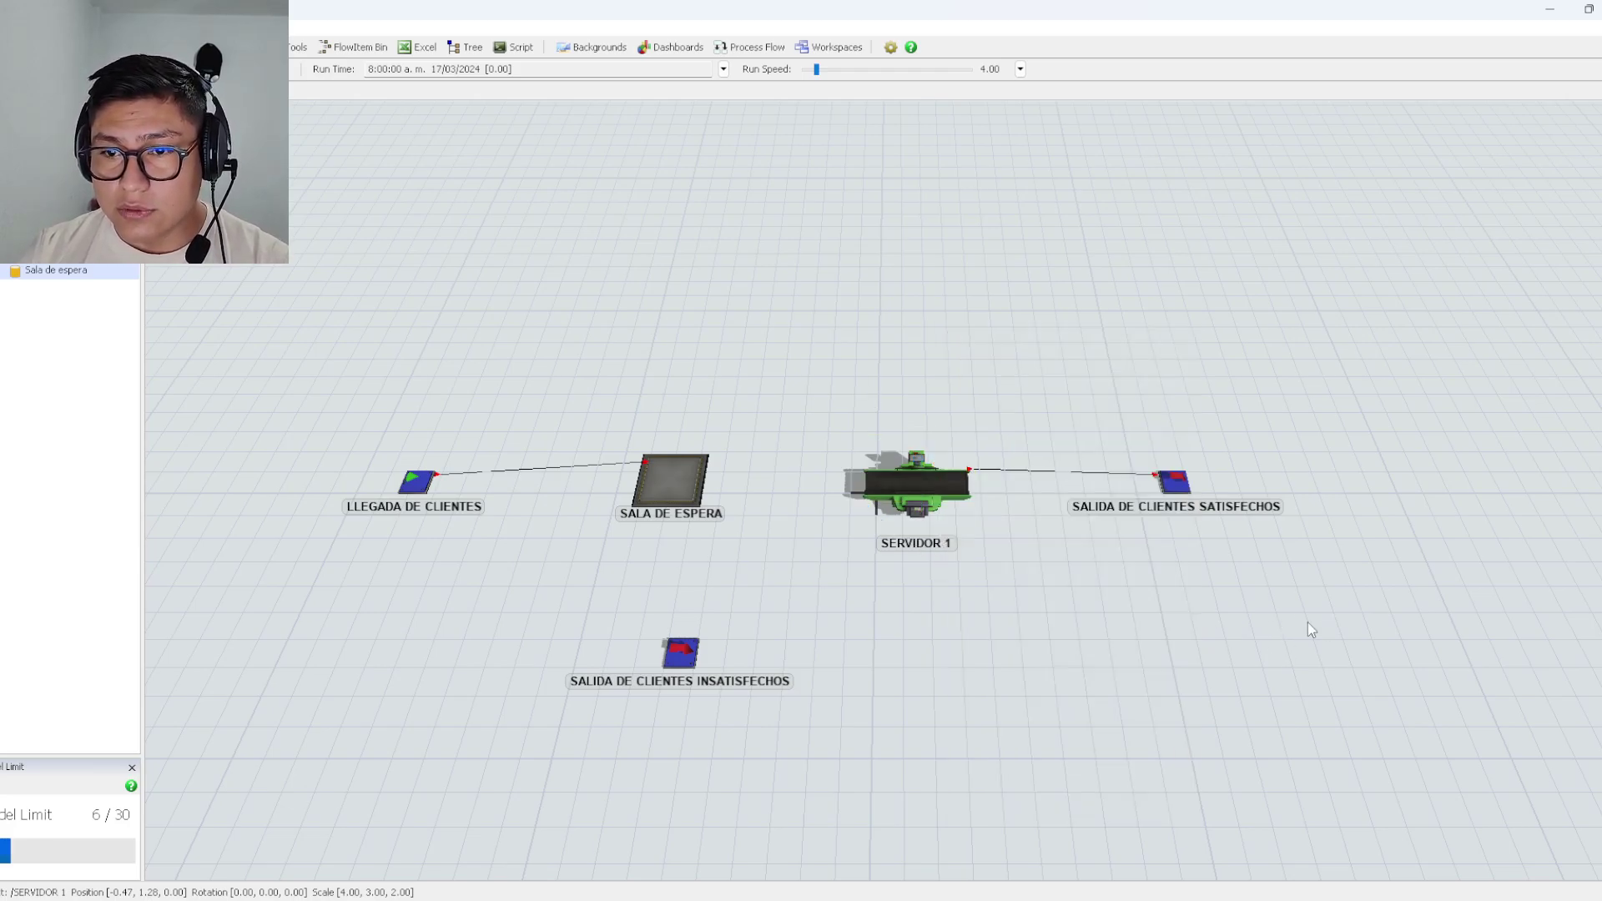
Open the properties of SALIDA DE CLIENTES INSATISFECHOS and enable Pull for its input.
left_click(680, 651)
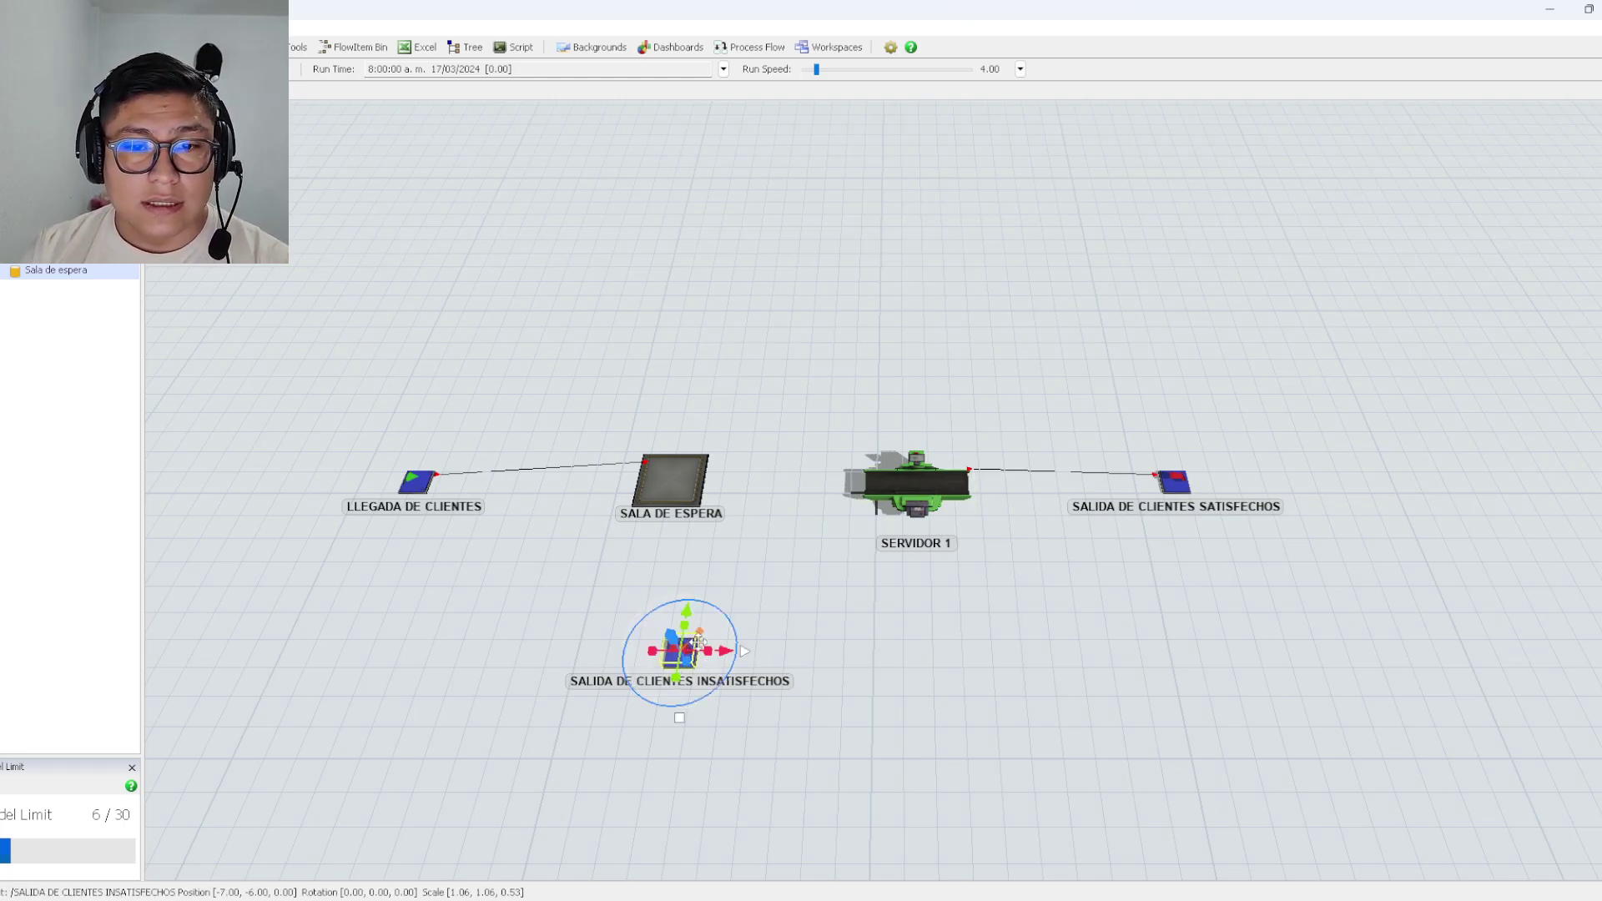
left_click(833, 607)
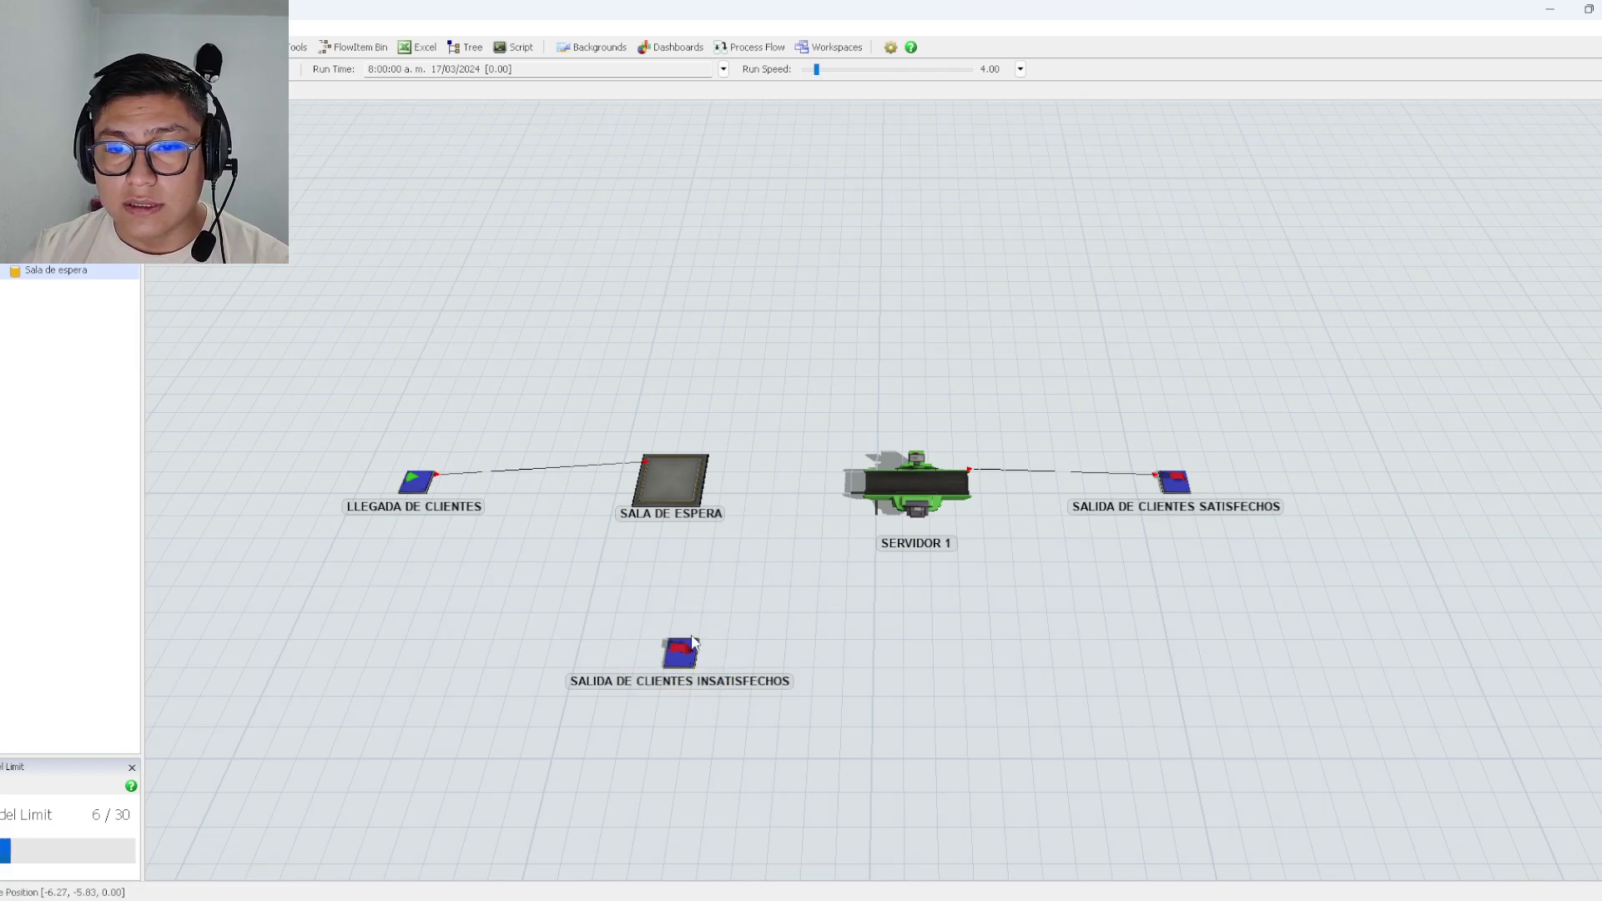
double_click(698, 642)
left_click(686, 647)
double_click(685, 648)
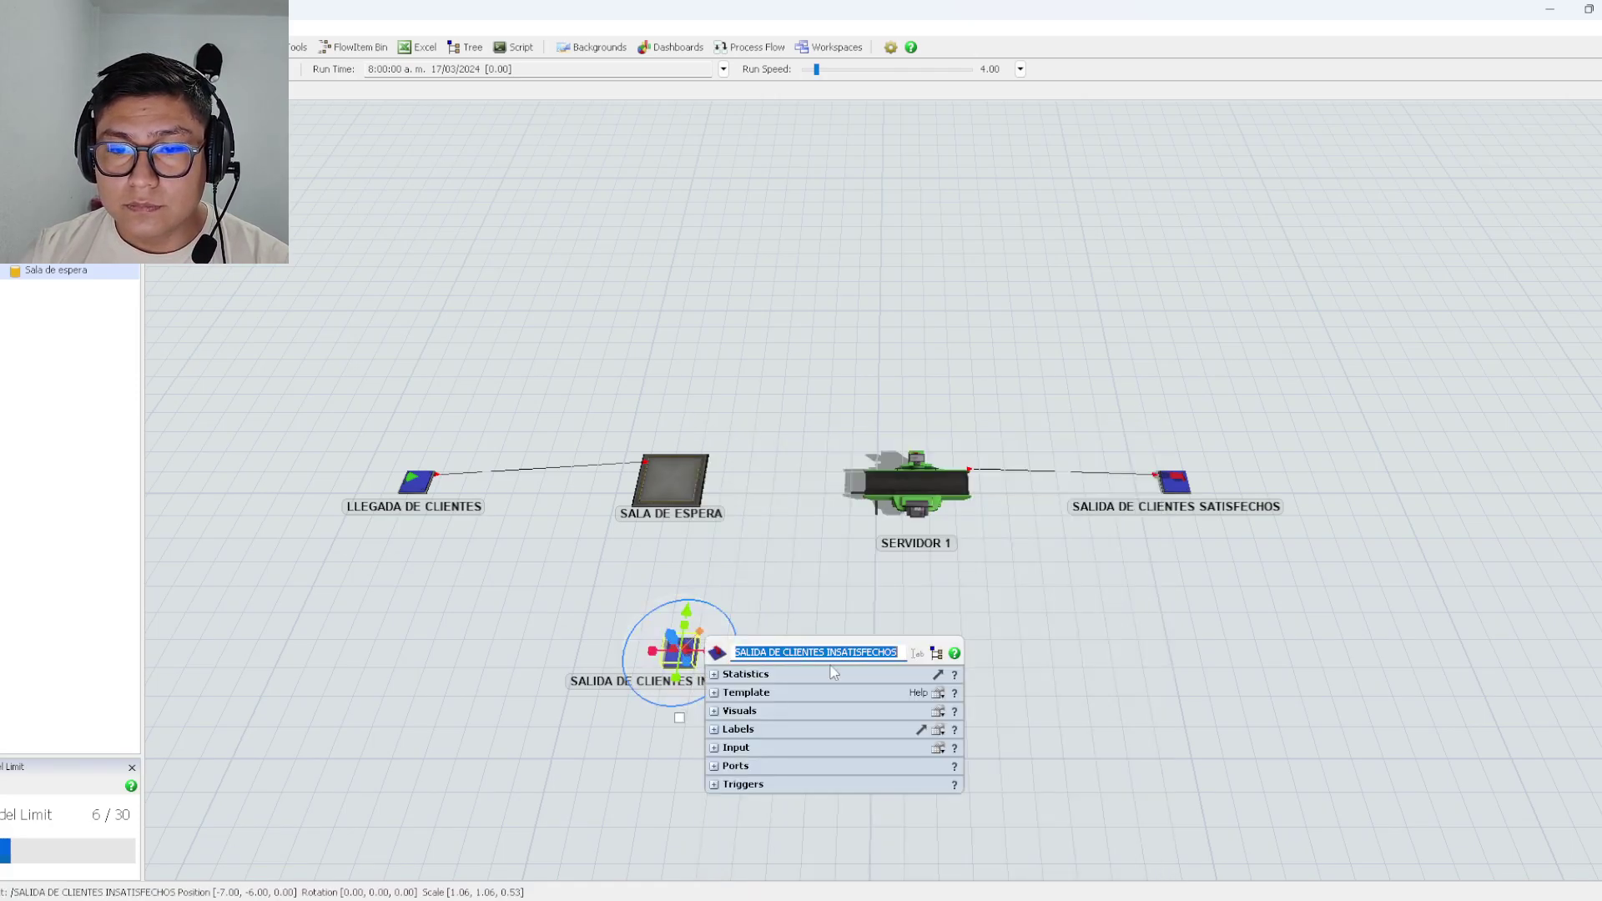
left_click(714, 747)
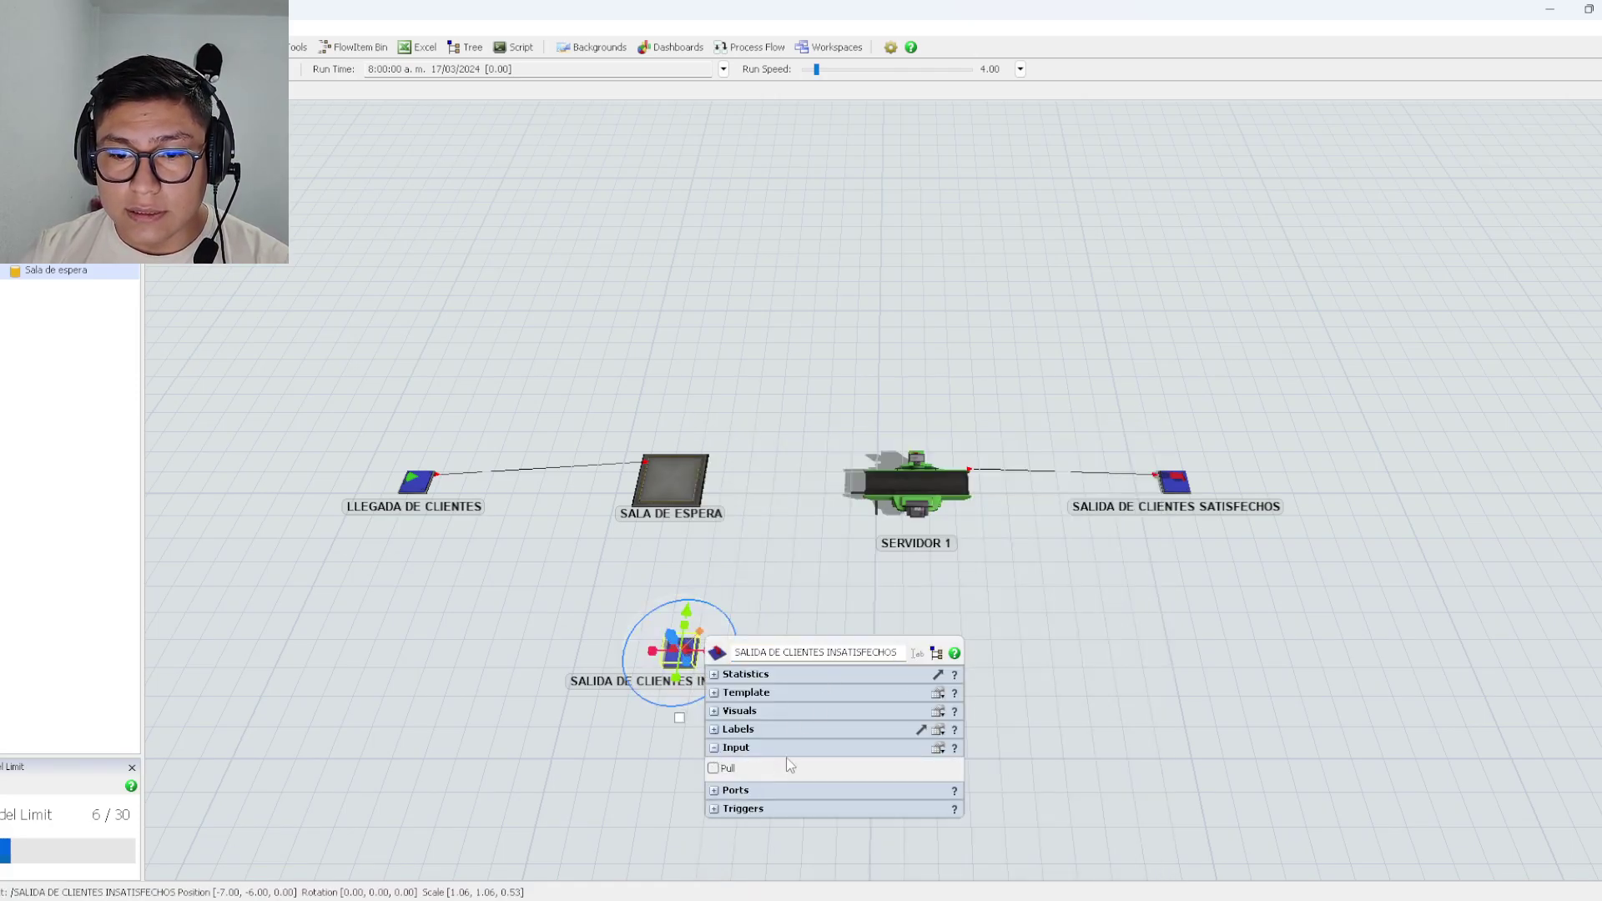
left_click(713, 769)
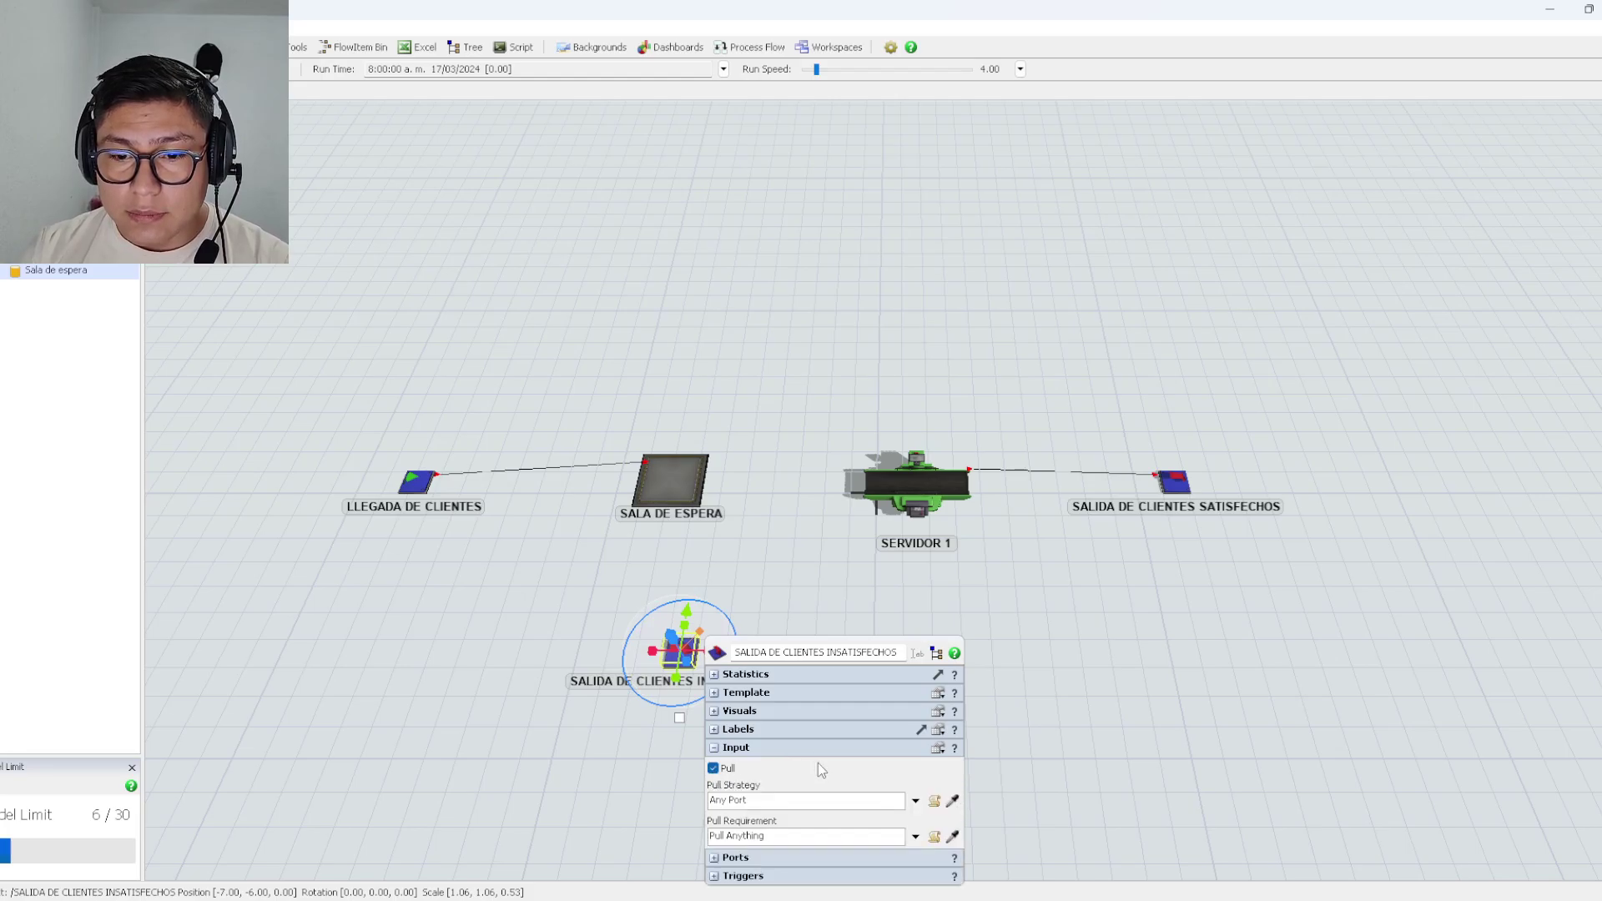
Set the sink's pull strategy to Pull from Item List using Sala de espera, with a WHERE filter on Clientes en sala de espera.
left_click(915, 801)
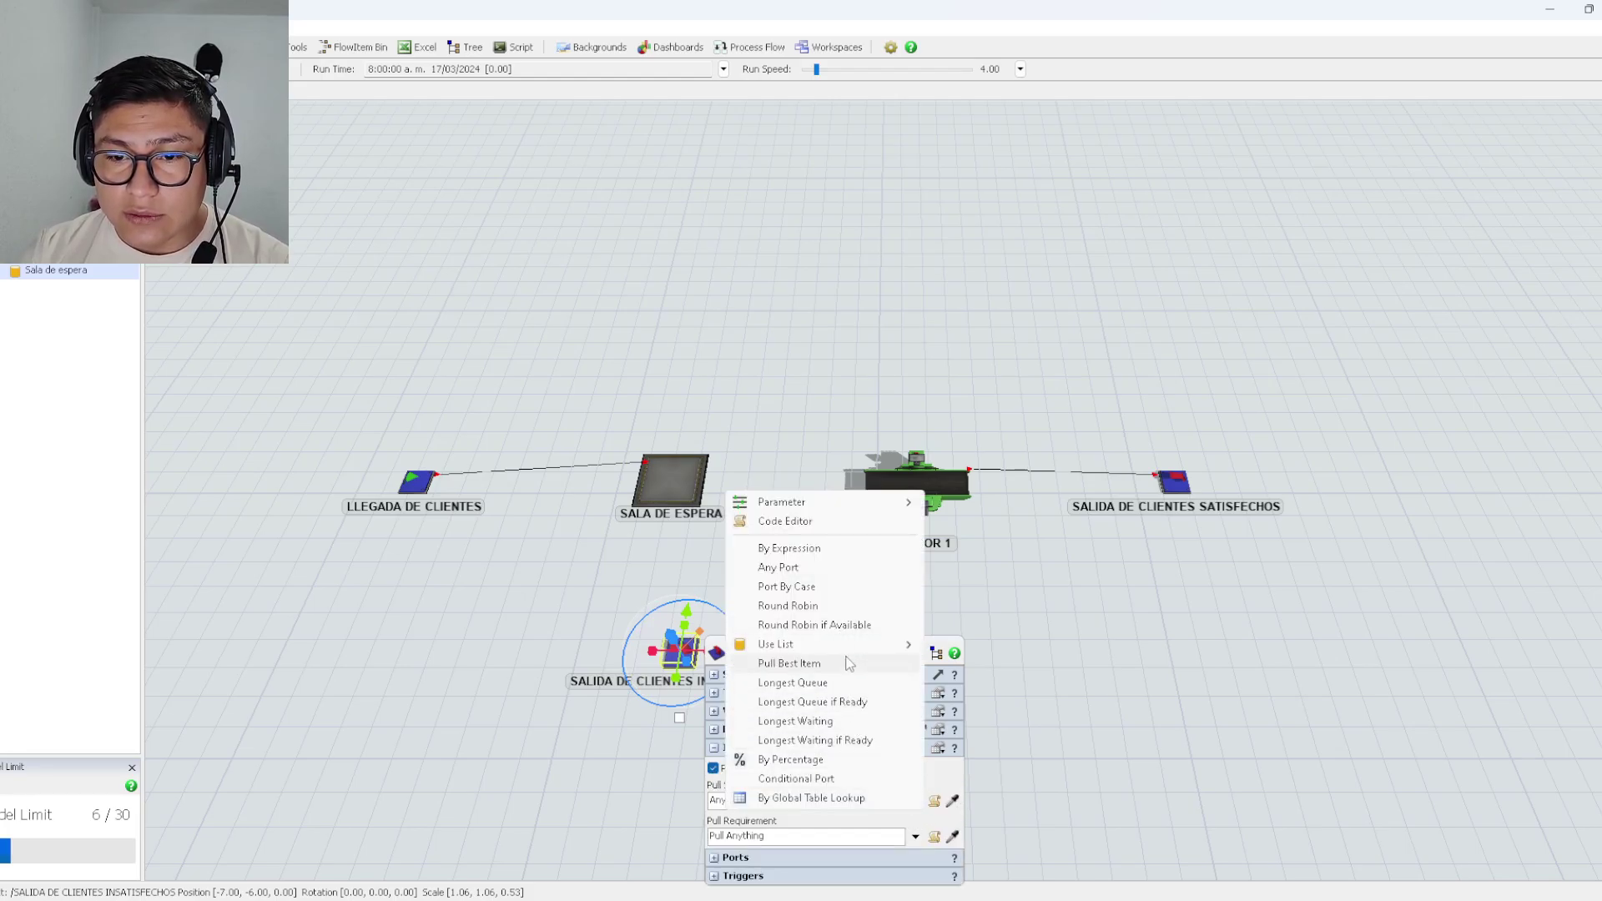
mouse_move(859, 644)
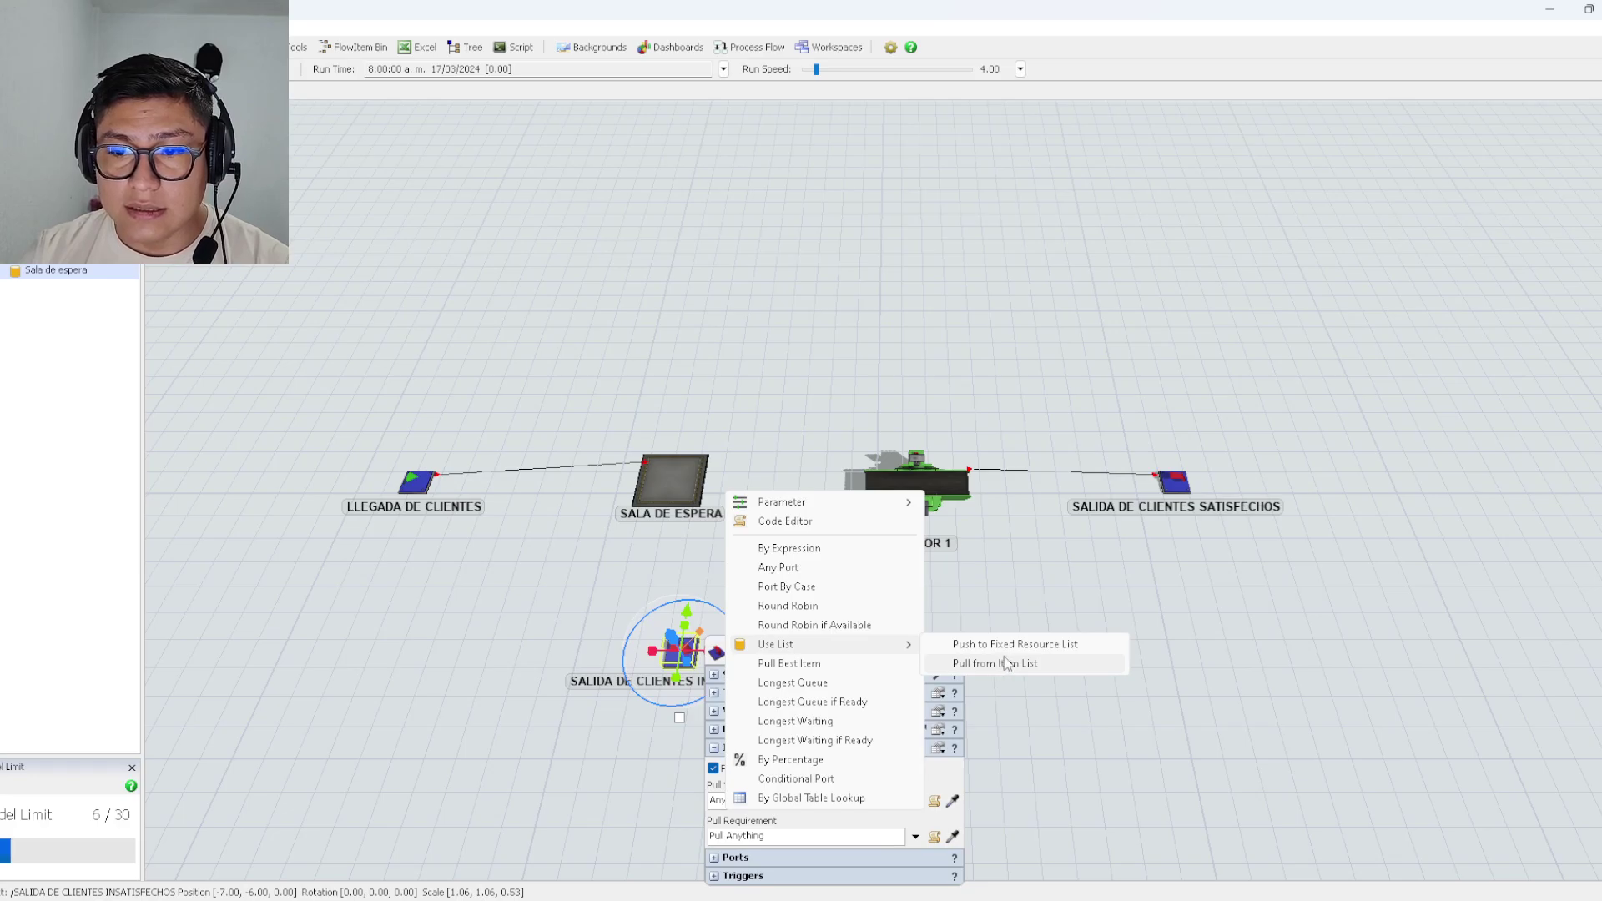
left_click(1005, 663)
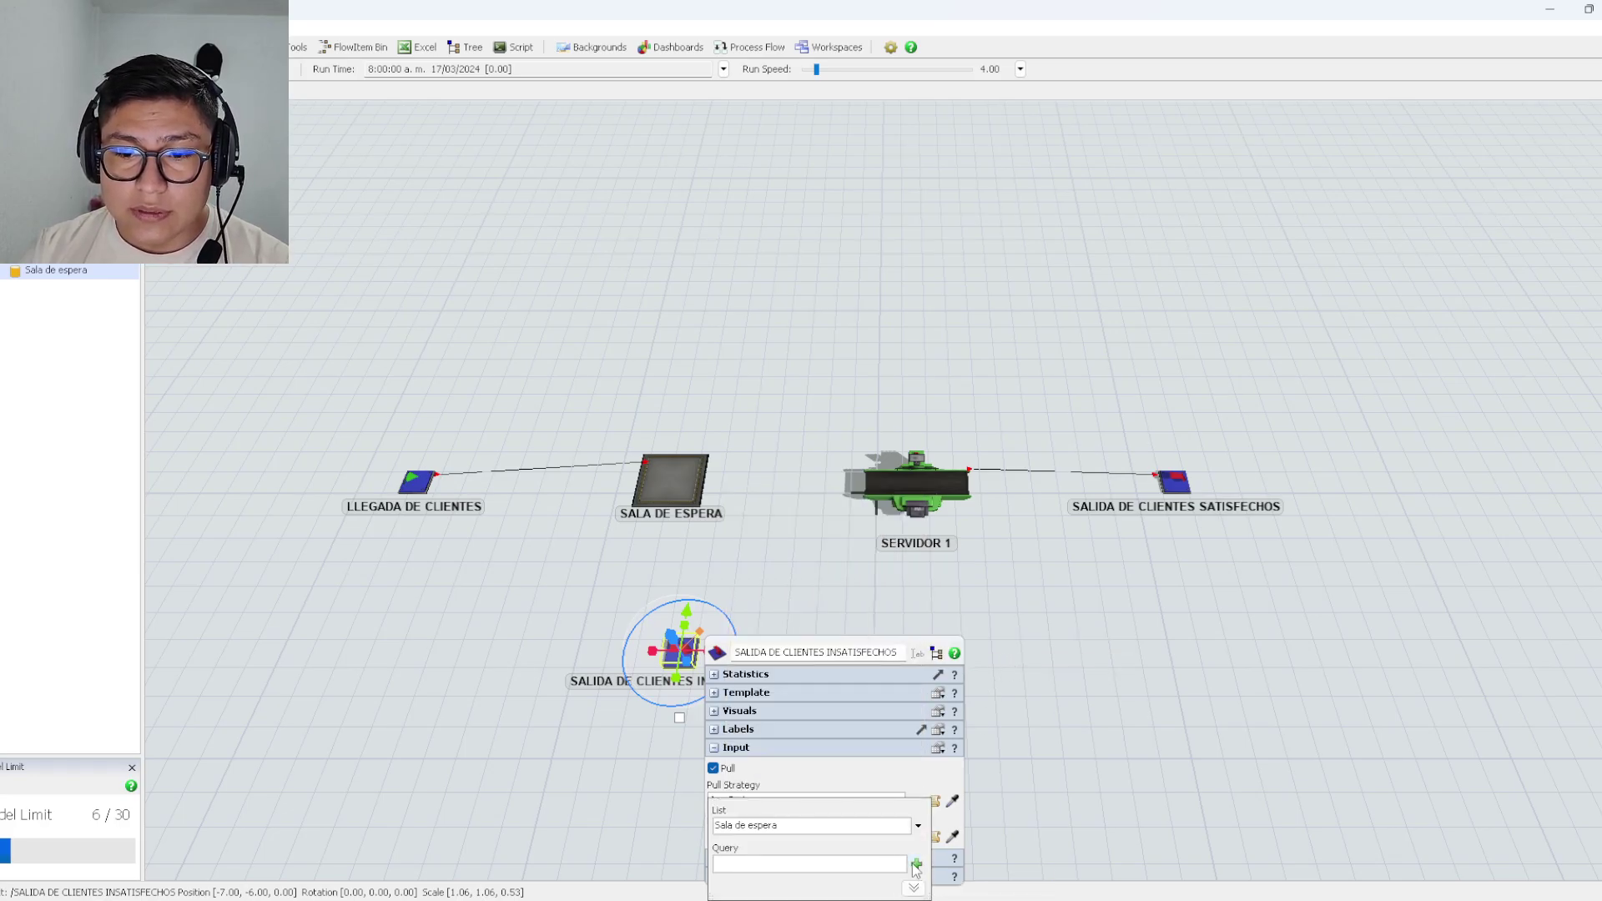
left_click(917, 863)
mouse_move(966, 845)
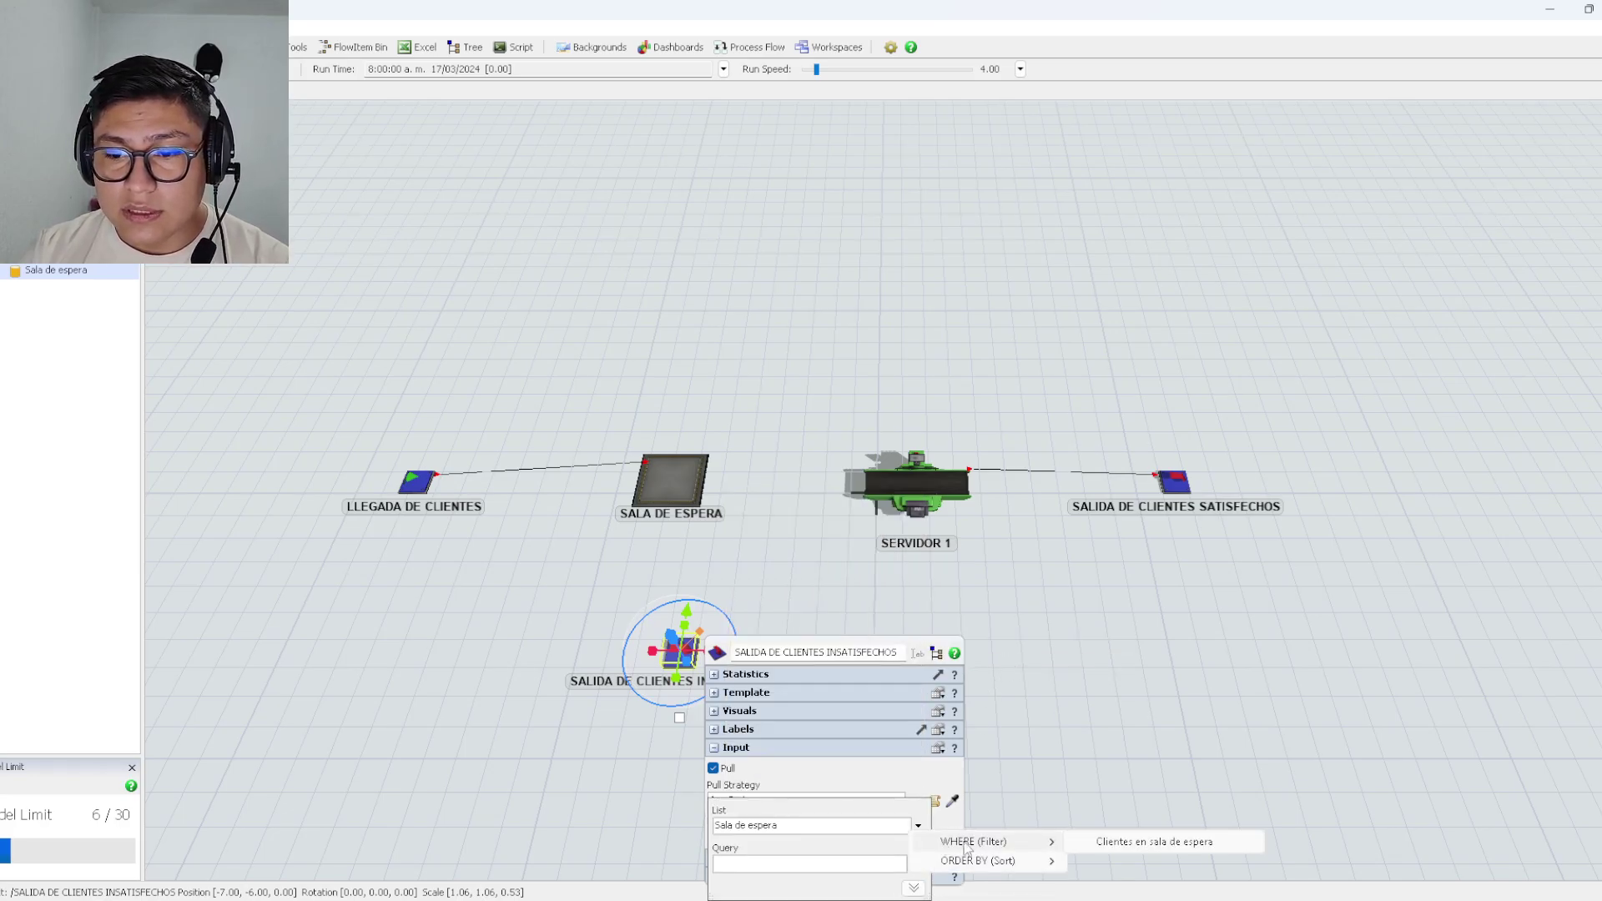
left_click(1092, 845)
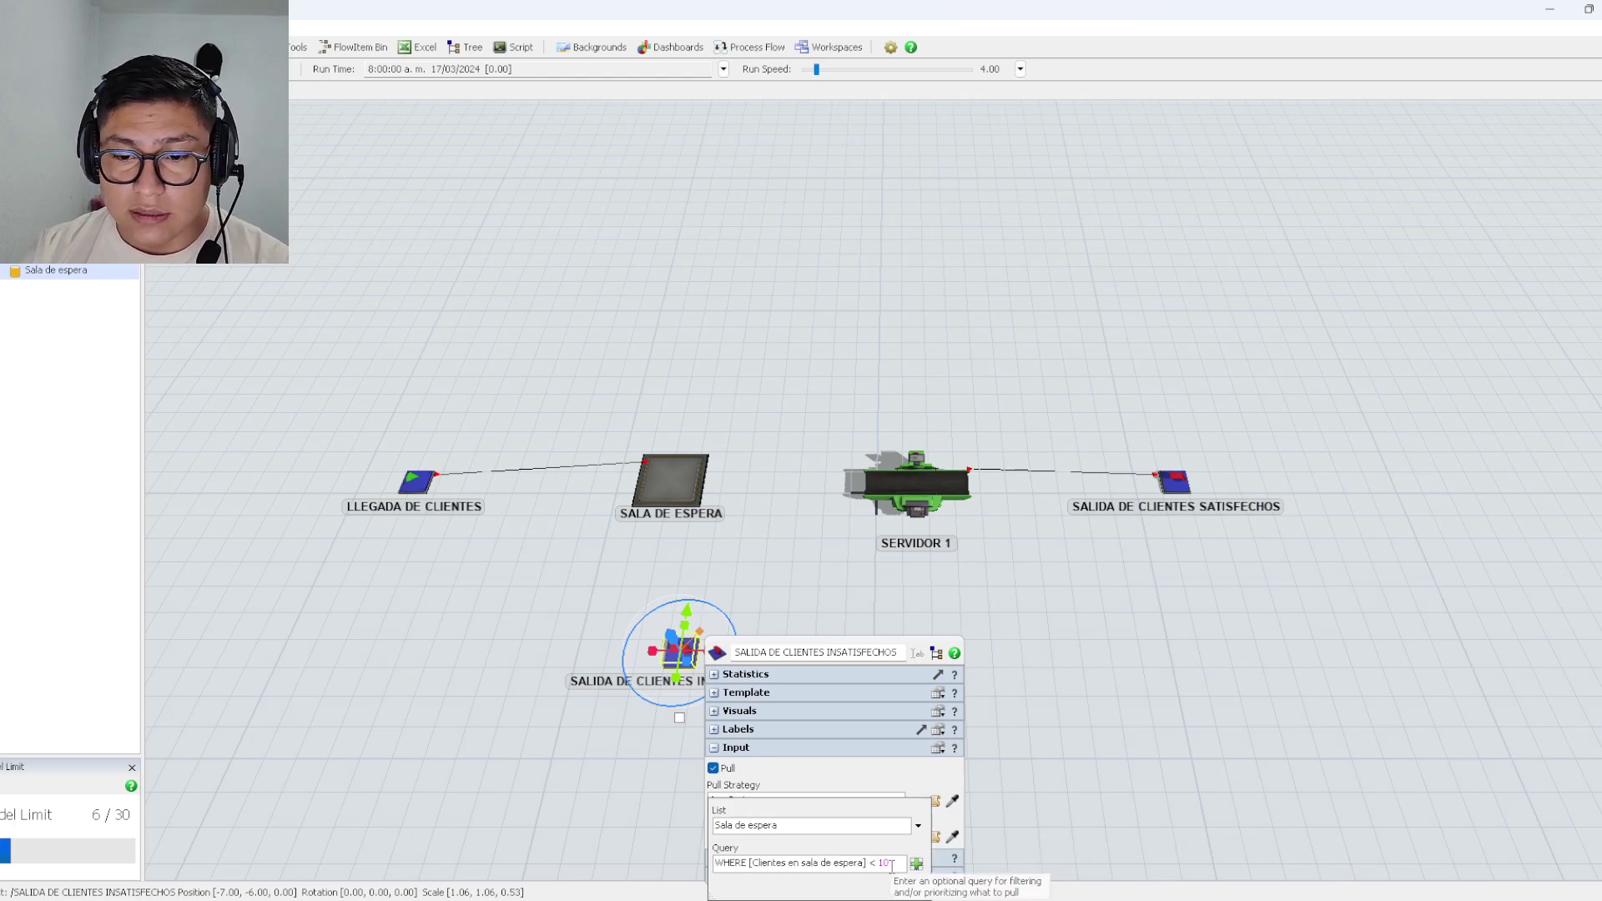
Consult the Excel simulation sheet, return to FlexSim and change the pull query's threshold to < 27.42.
mouse_move(1064, 899)
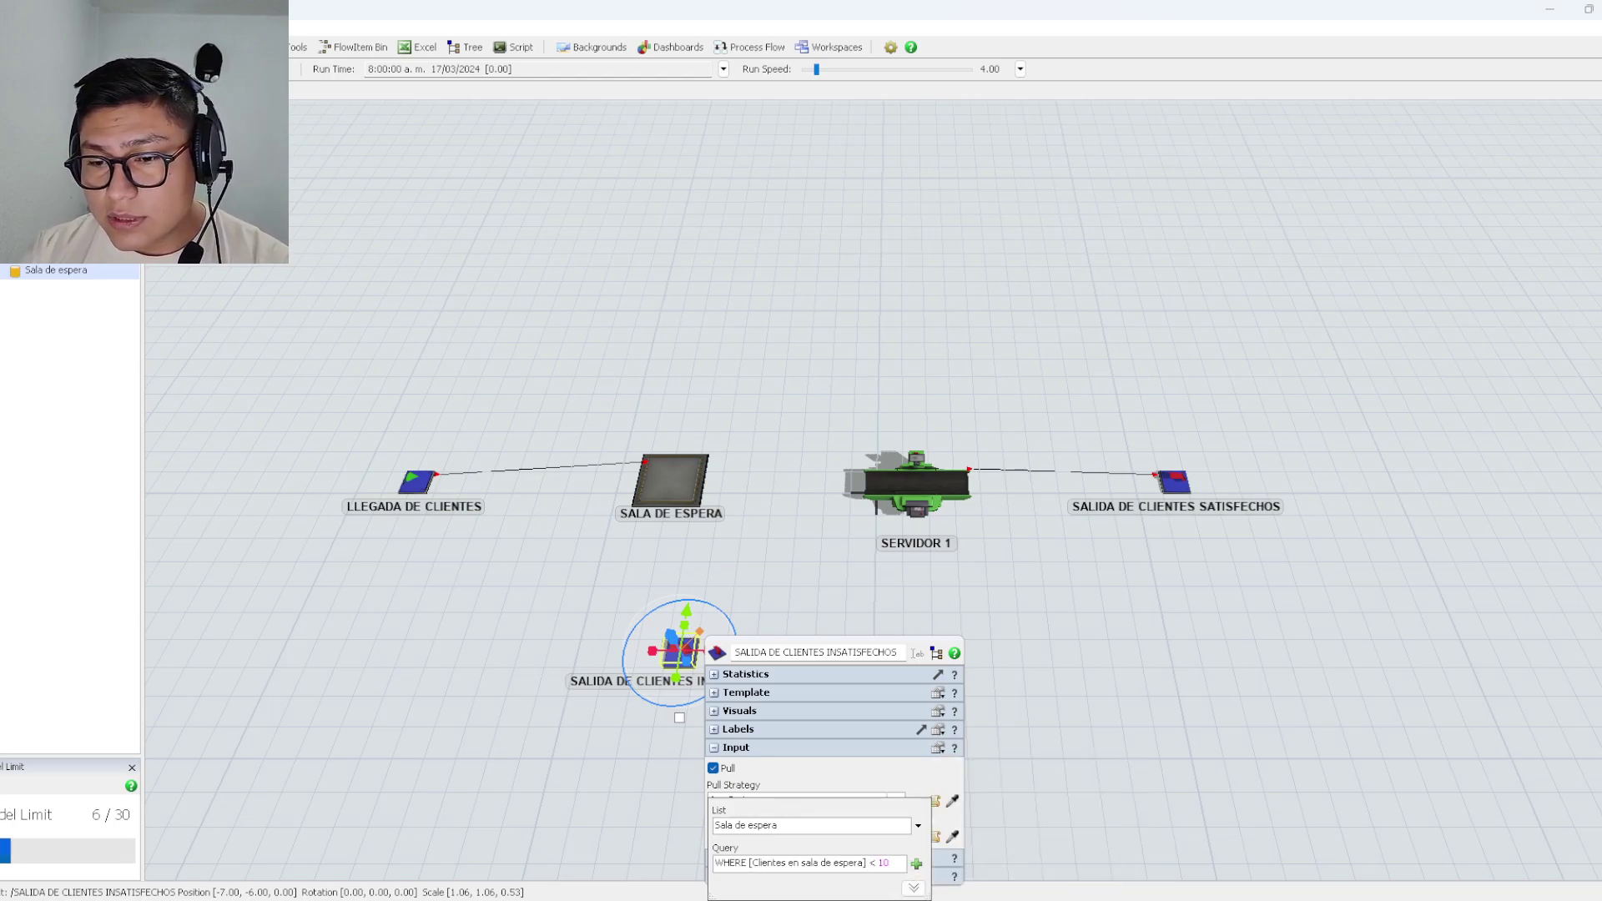
key("alt+Tab")
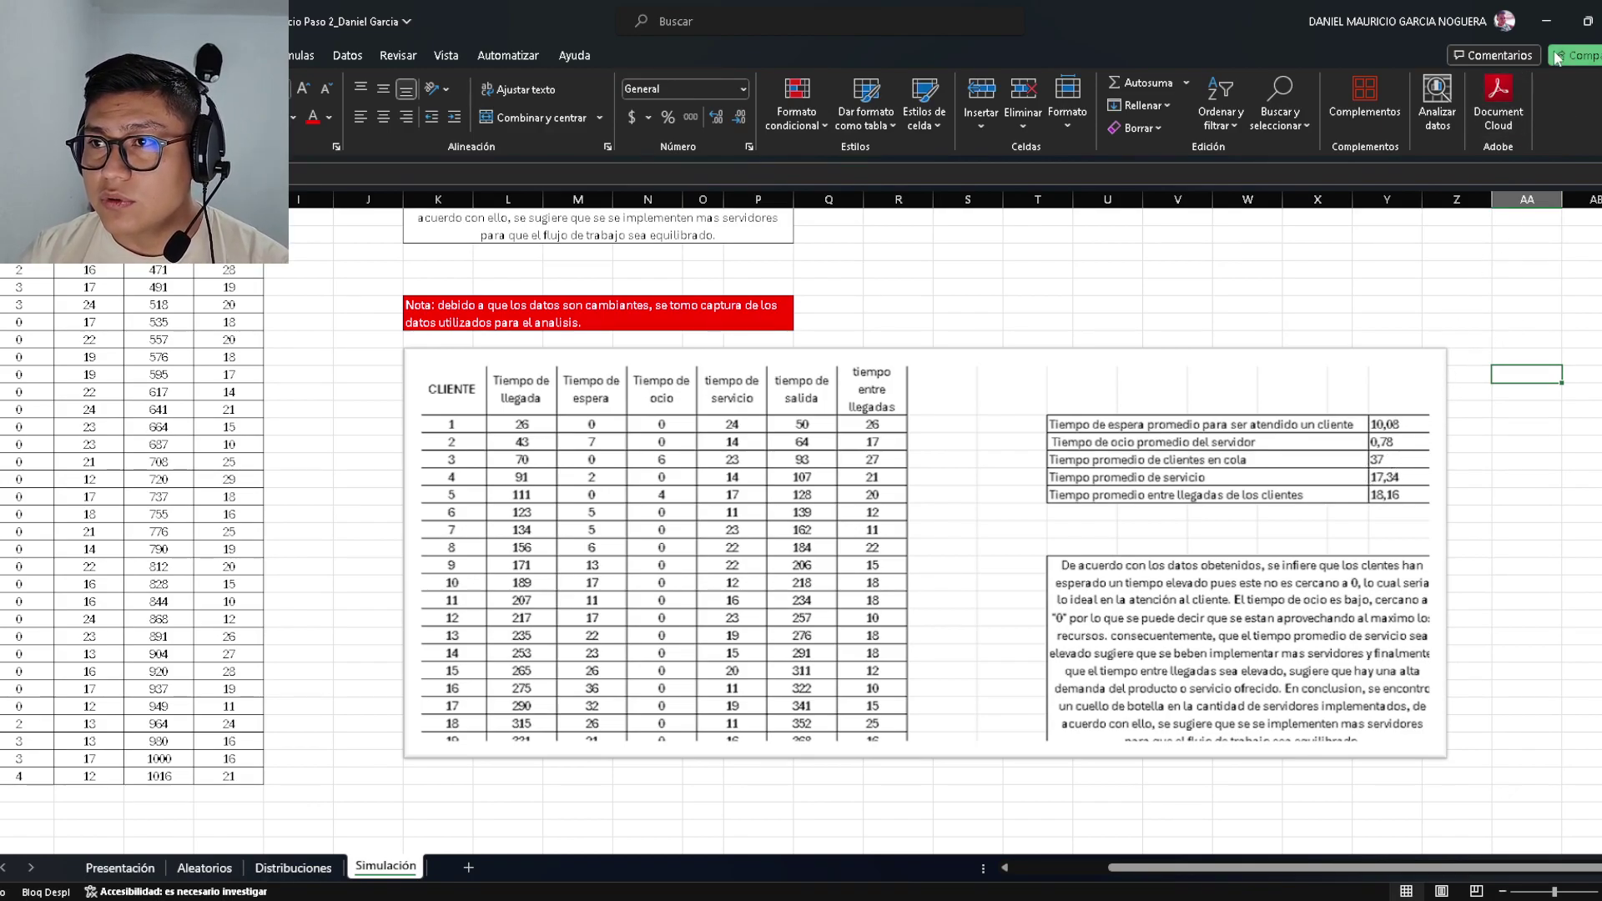
left_click(1547, 21)
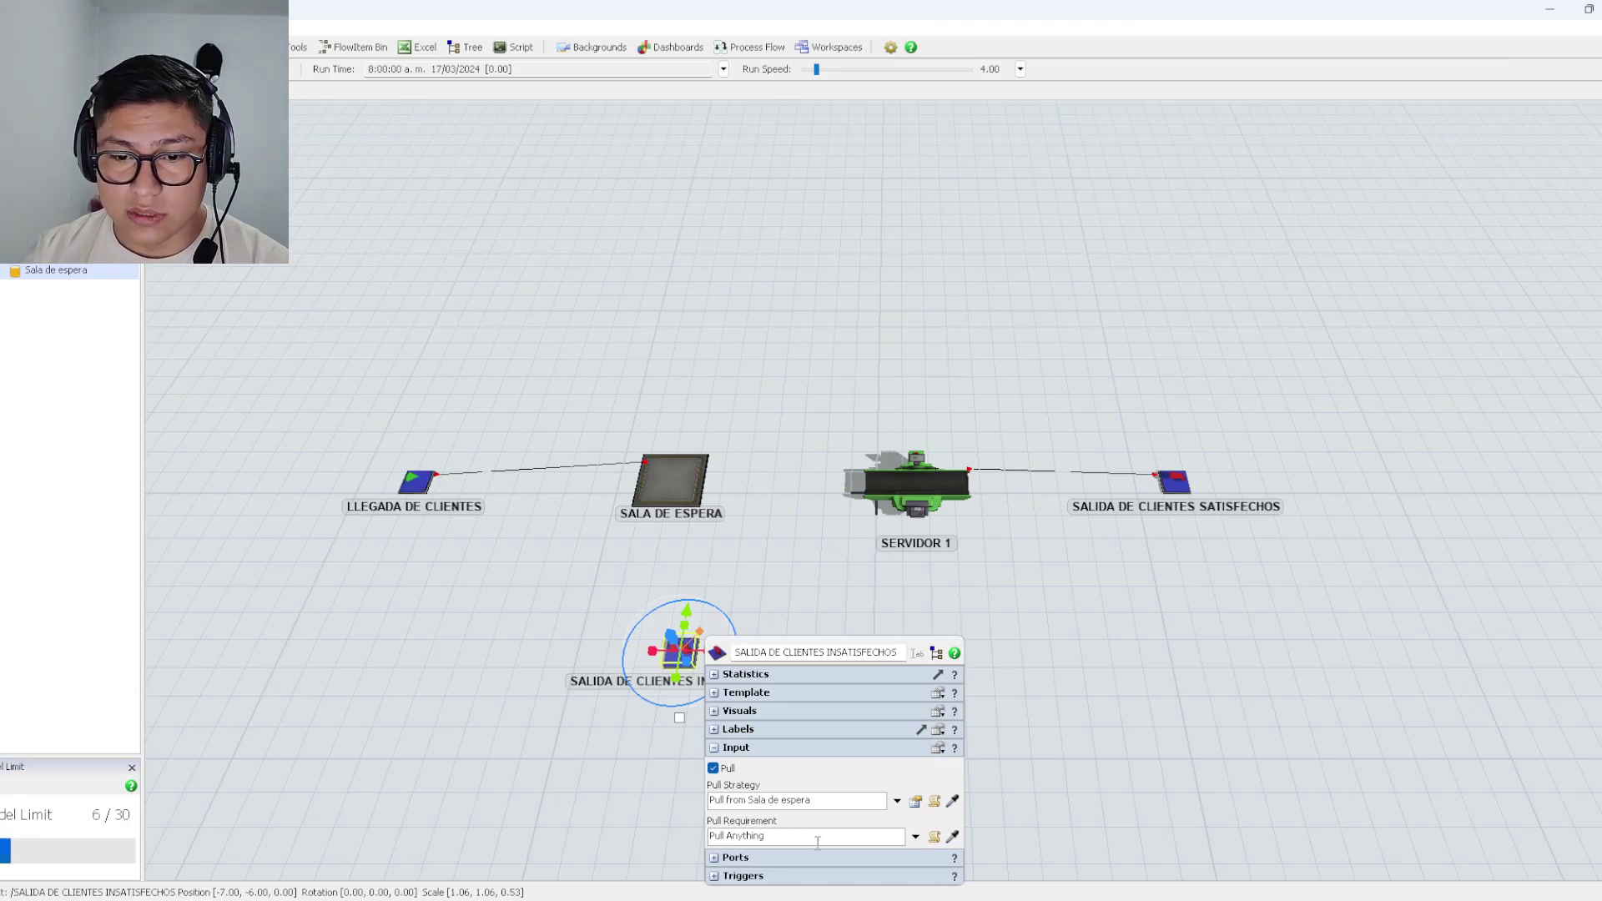
left_click(935, 801)
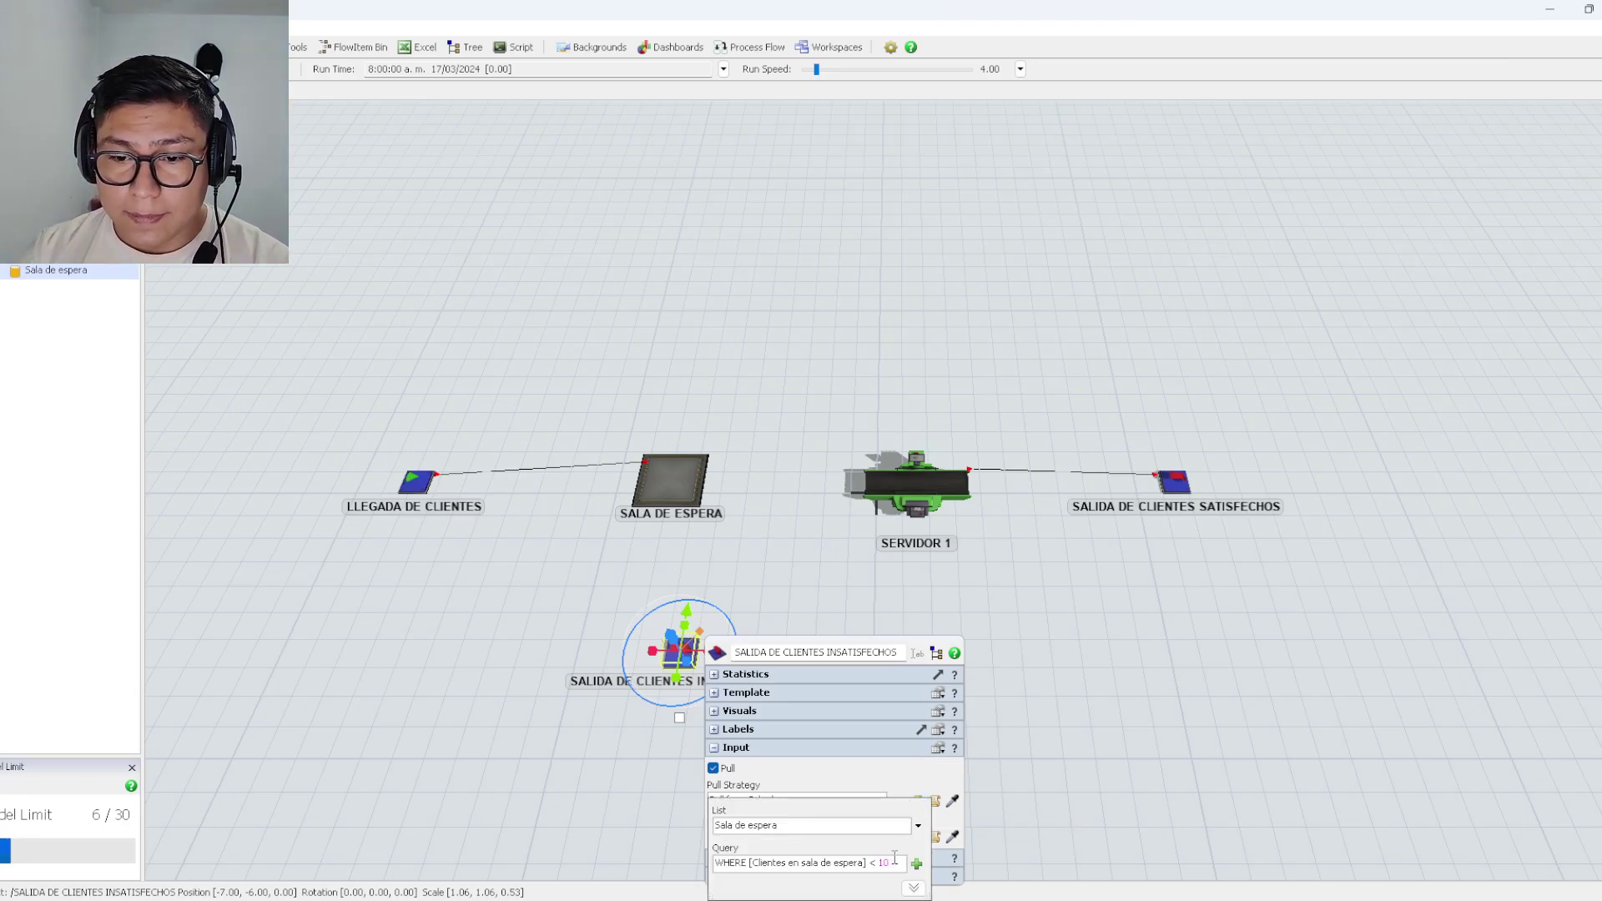
key("BackSpace")
key("BackSpace")
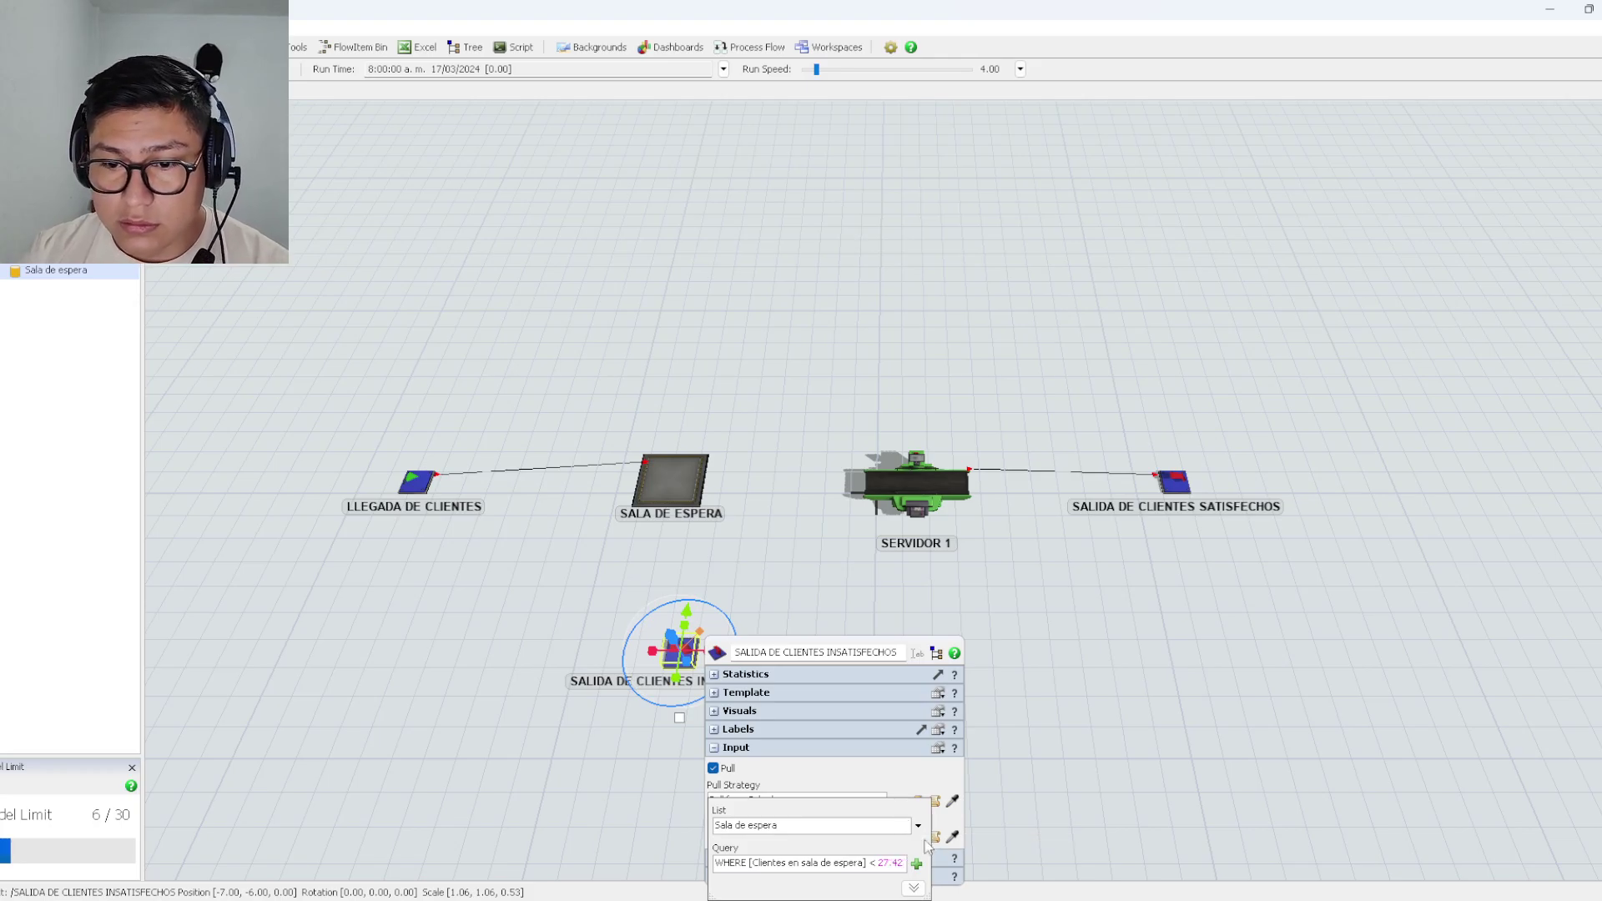
left_click(1062, 780)
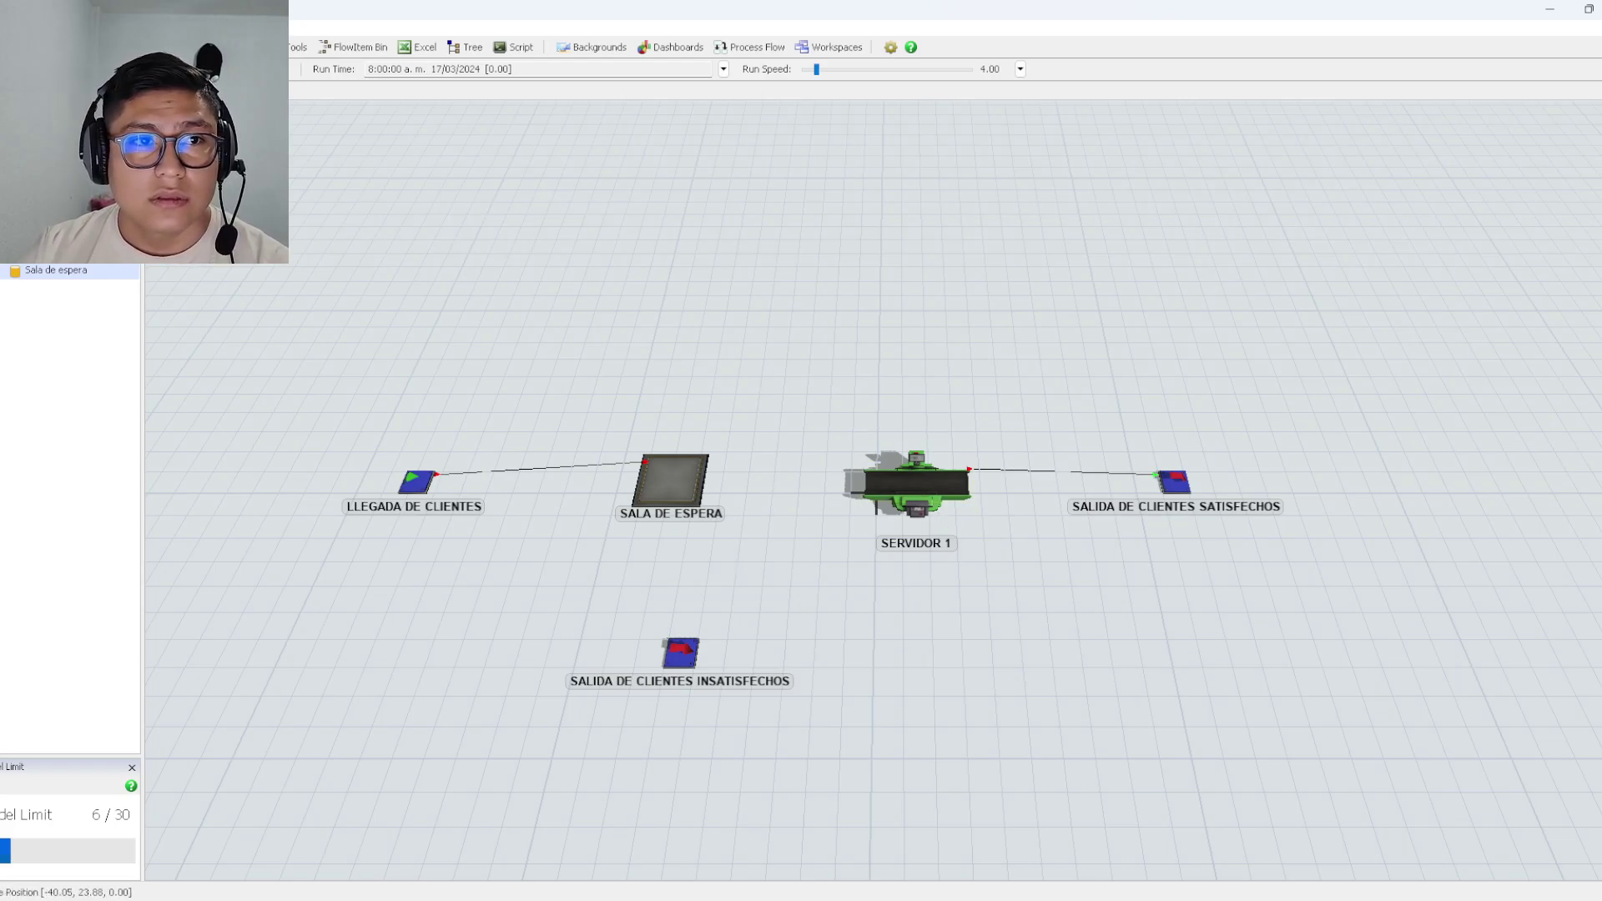
Run the simulation and raise the run speed to 789.
left_click(158, 69)
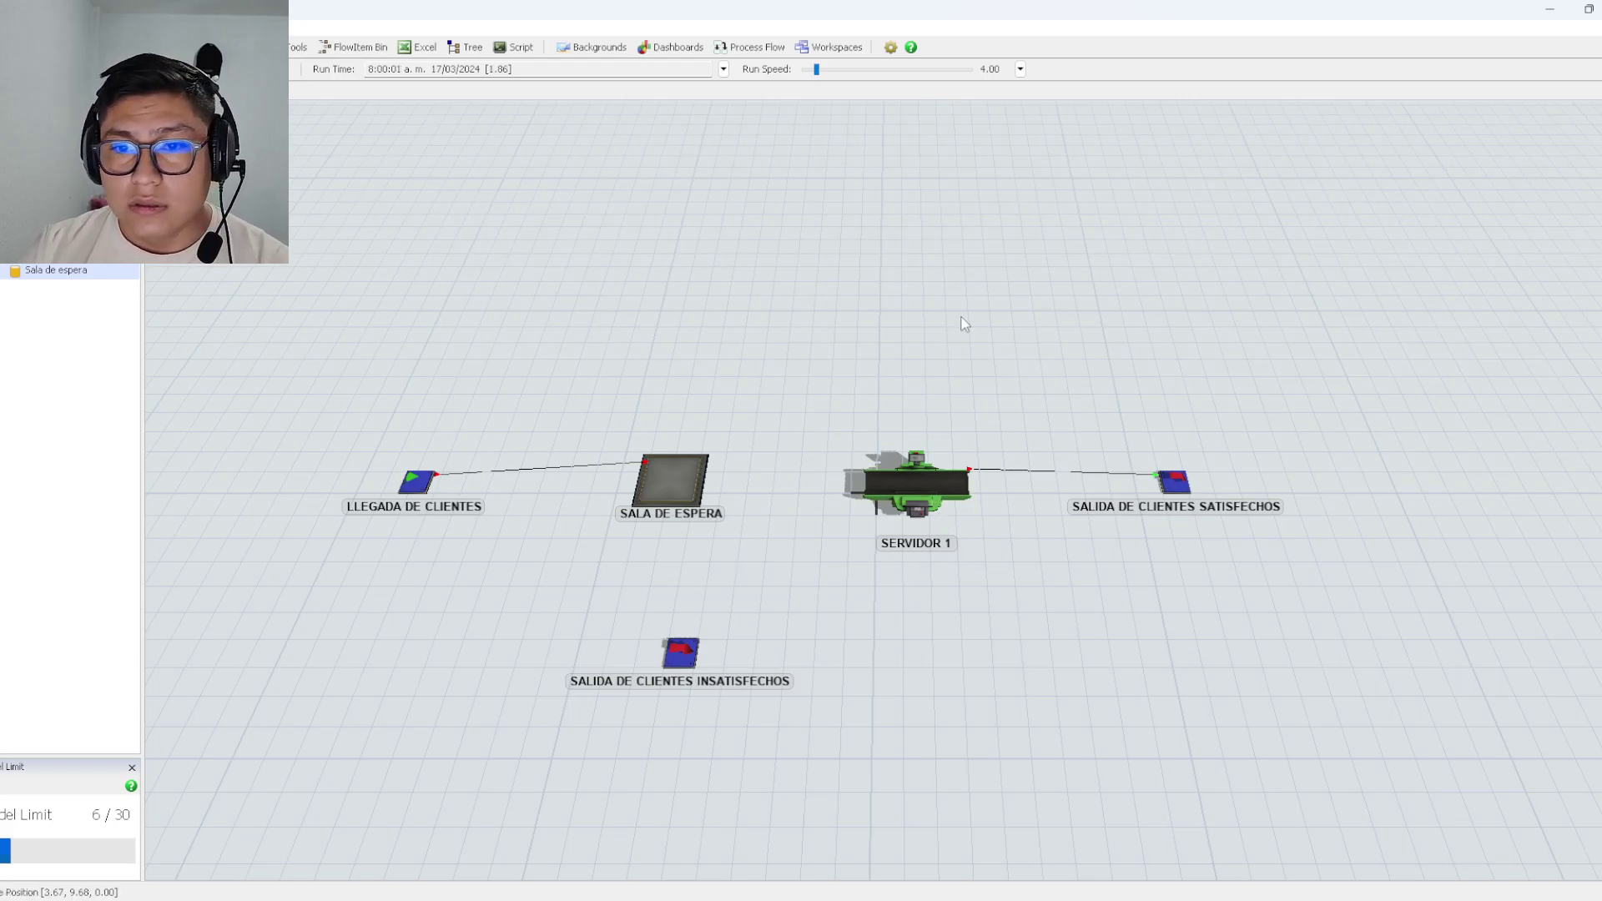
left_click(847, 72)
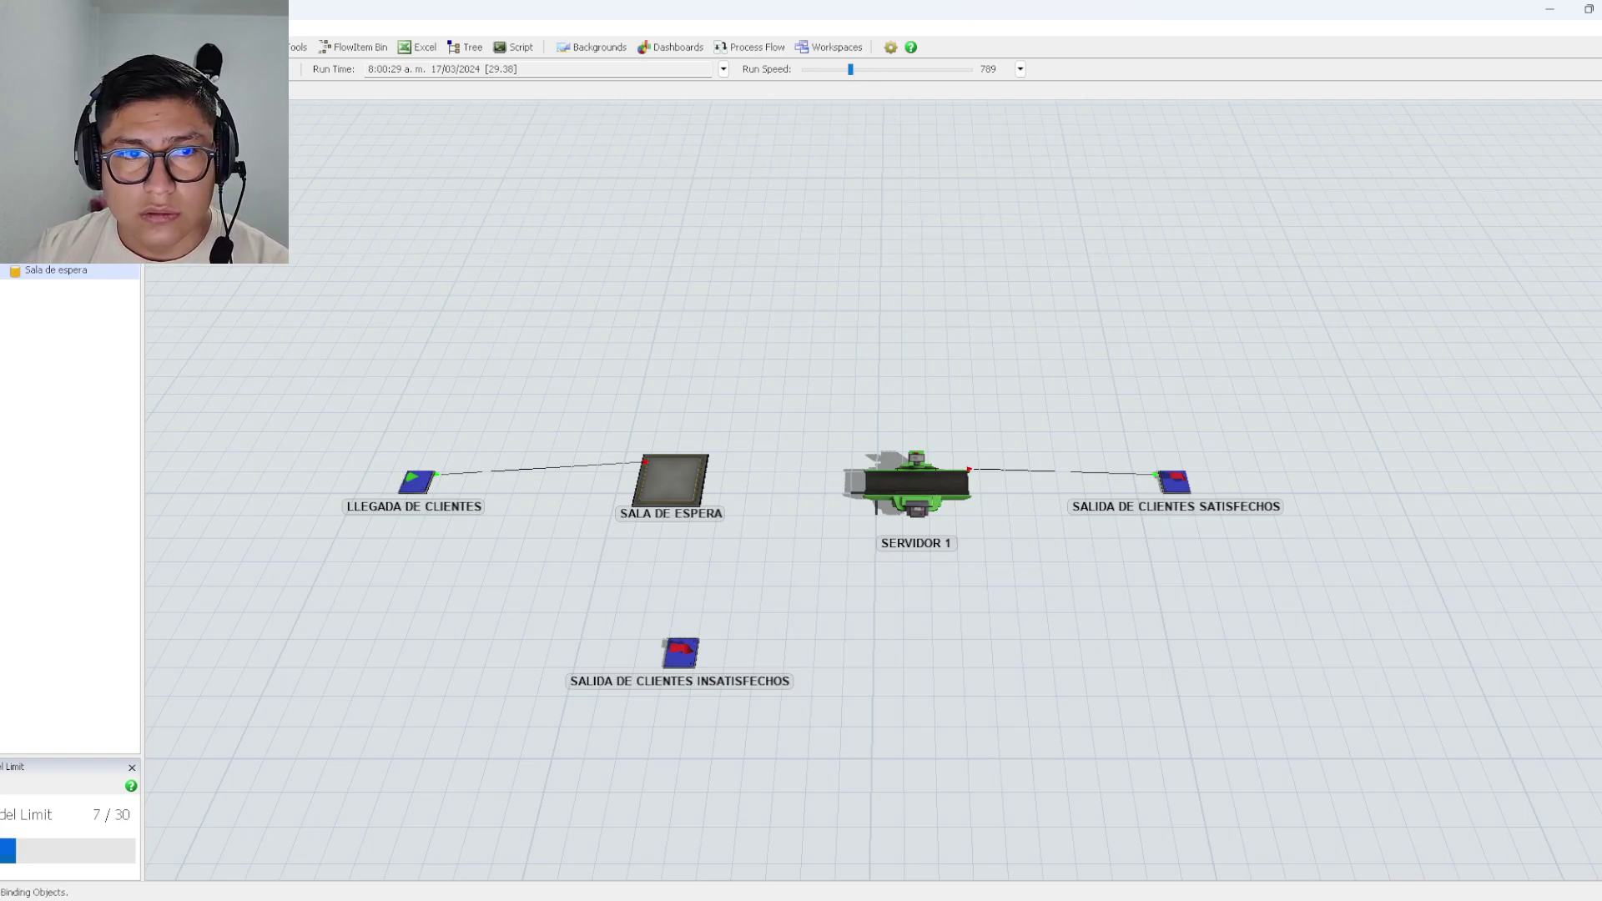
right_click(672, 300)
left_click(1048, 241)
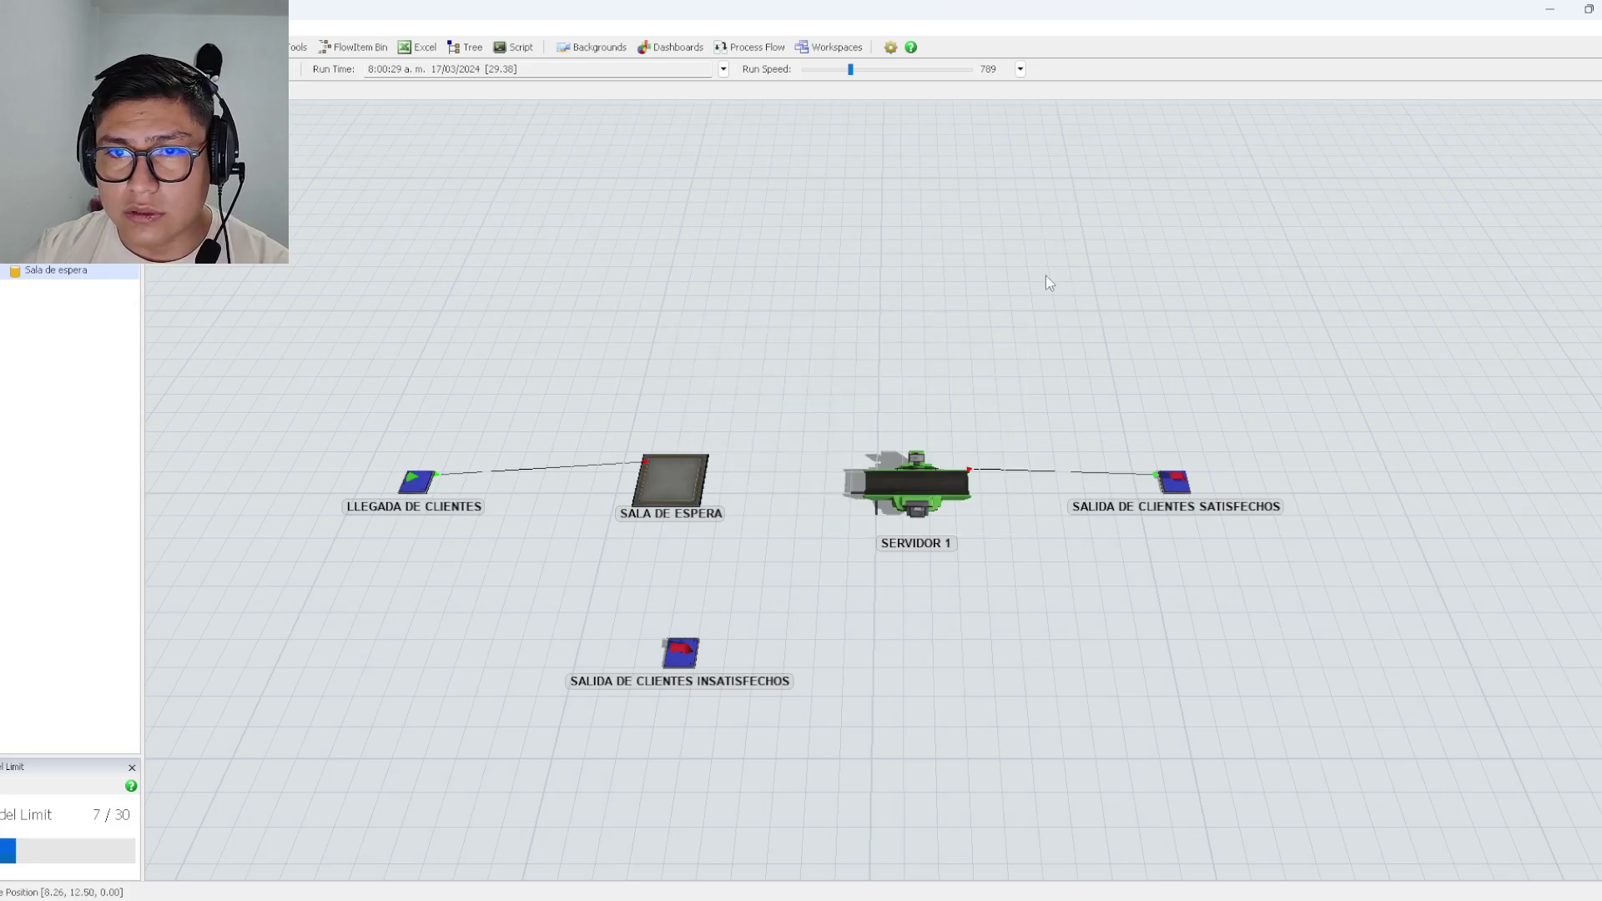
right_click(881, 310)
left_click(872, 197)
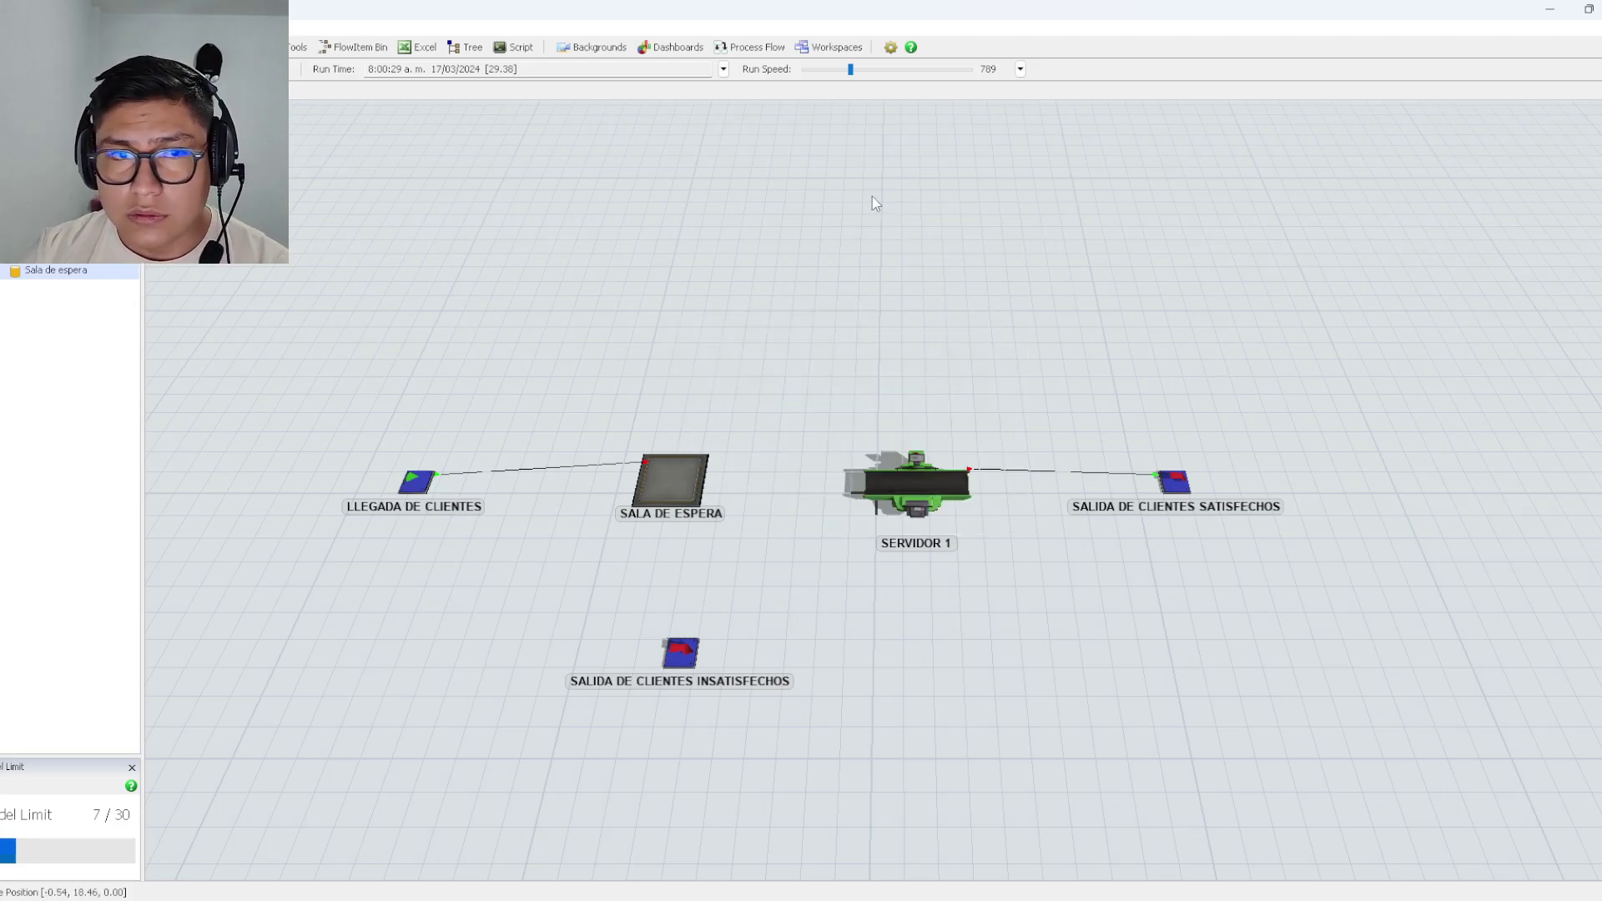
right_click(626, 297)
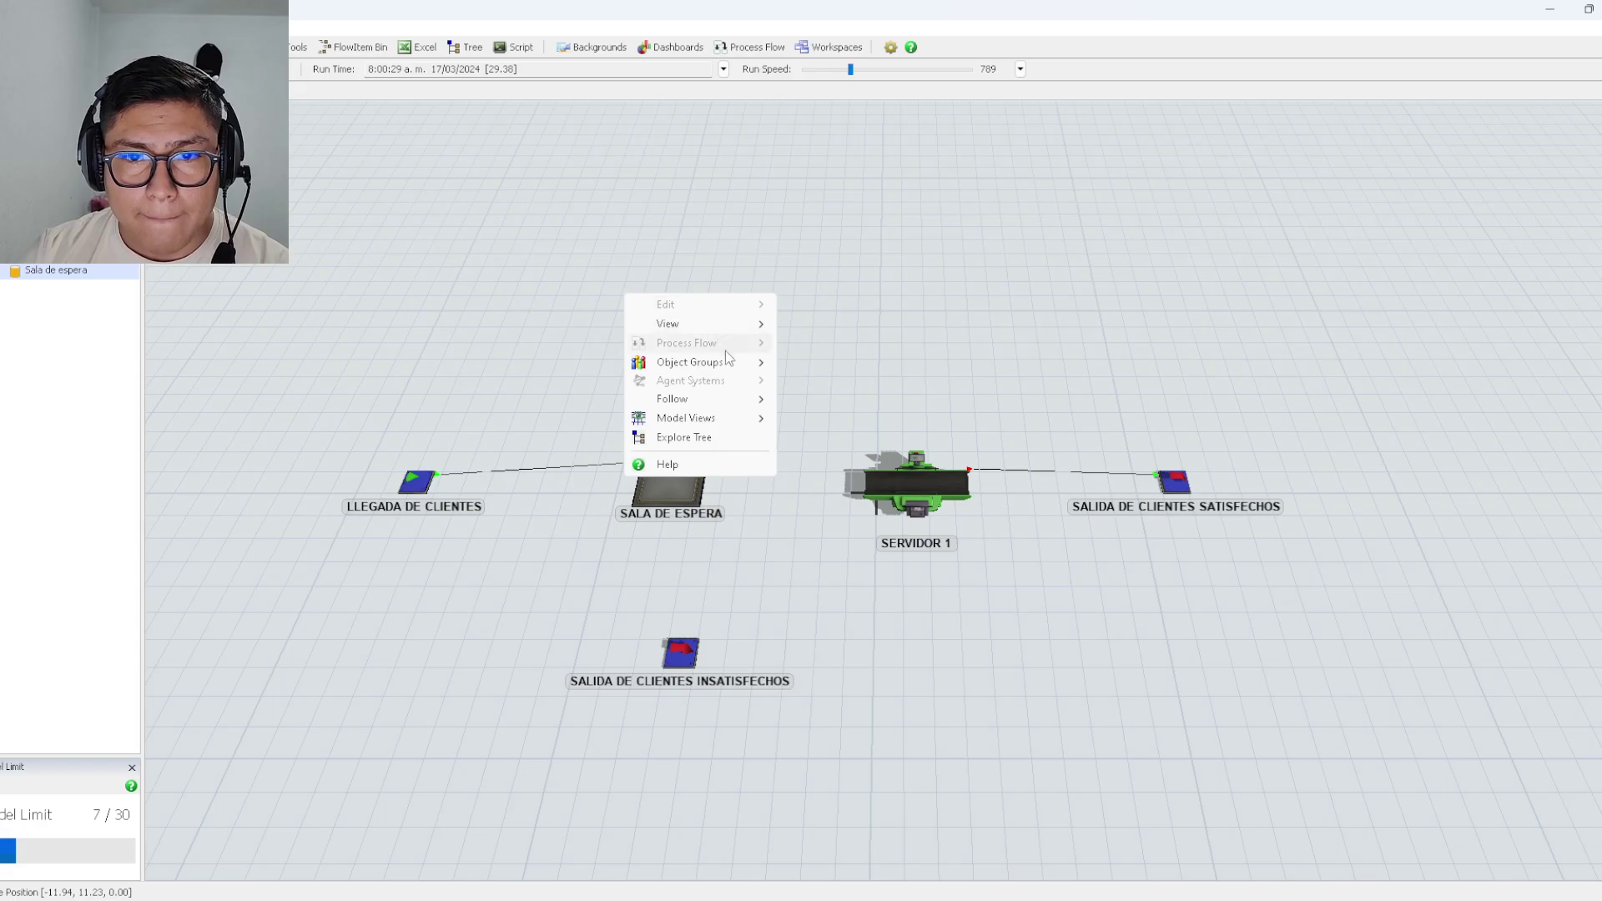
left_click(1037, 244)
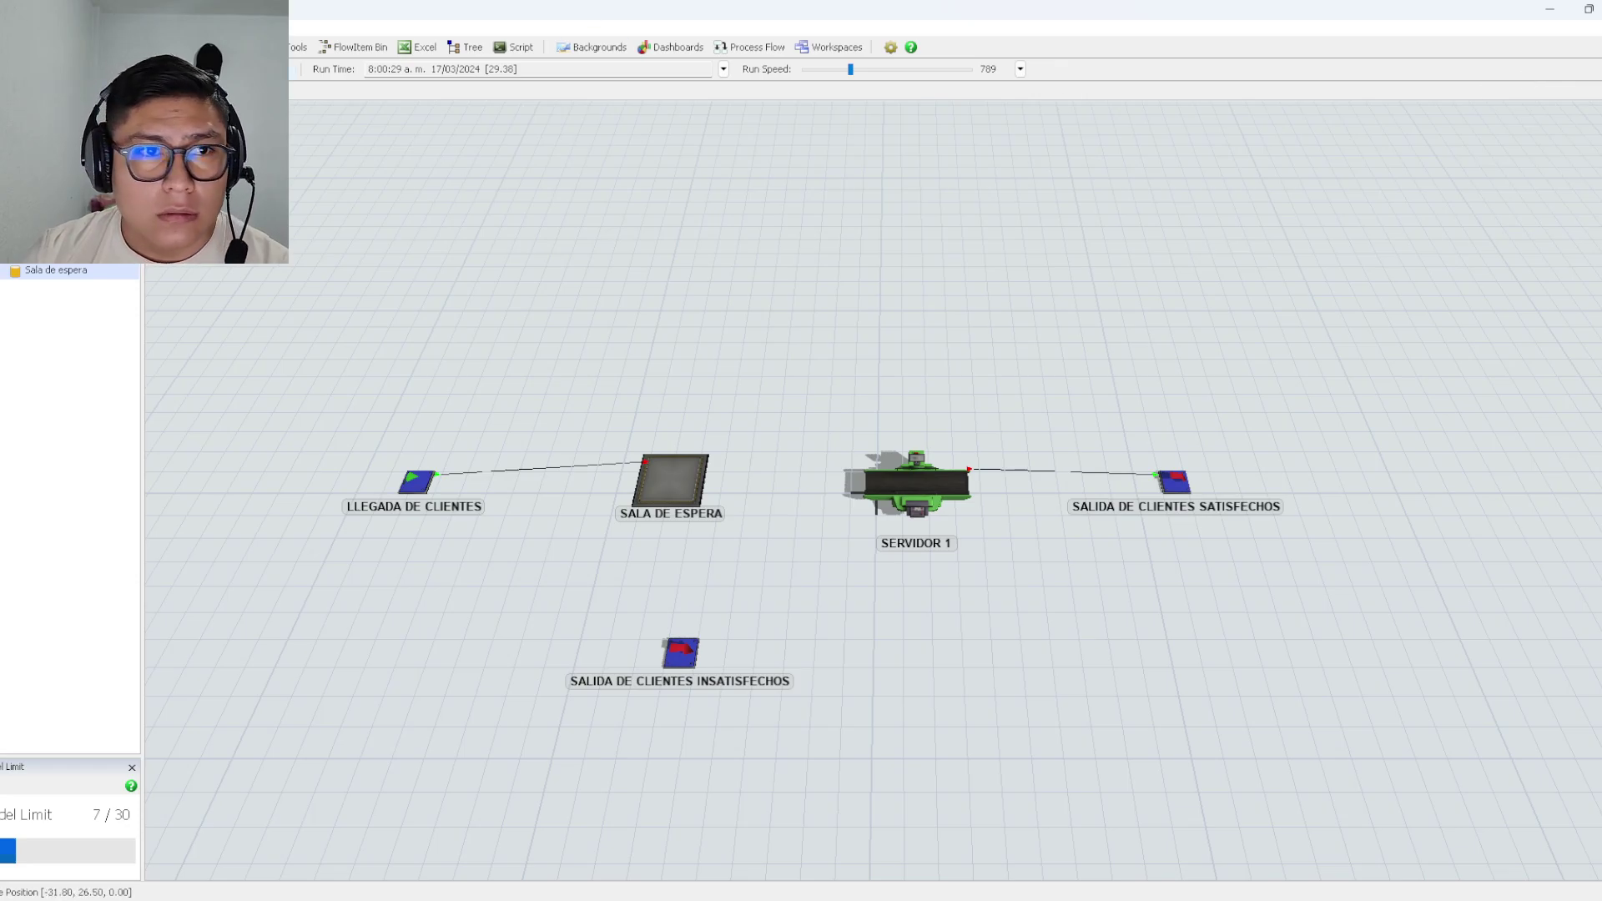
Restore the SERVIDOR 1 model window to a smaller size, move it toward the screen's centre and minimize the other FlexSim window.
double_click(892, 15)
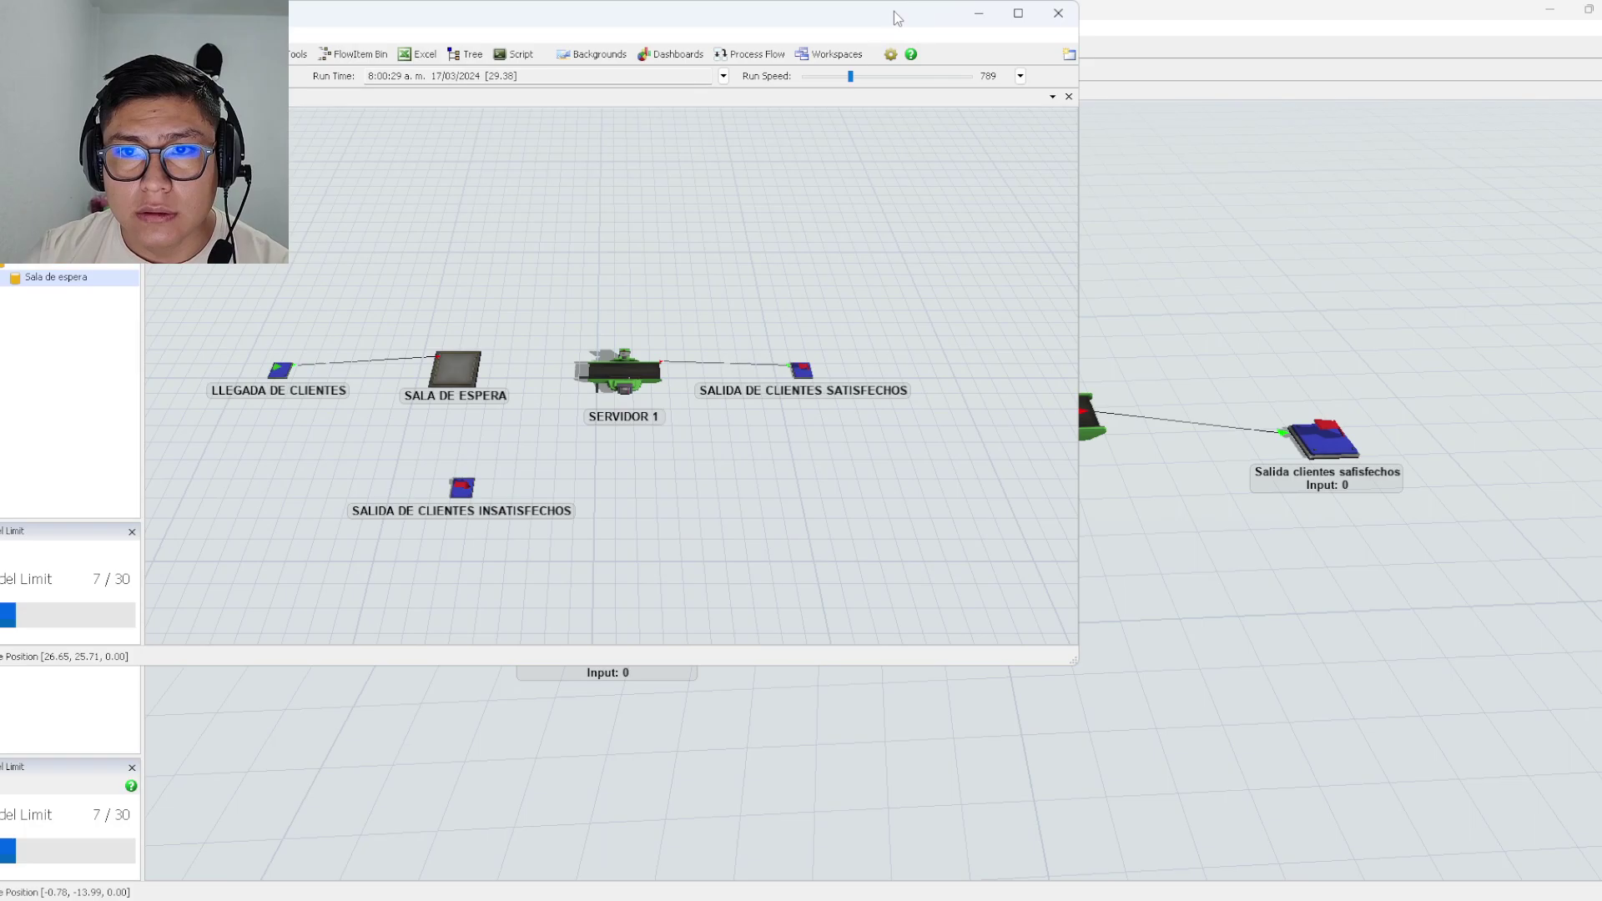
left_click_drag(895, 17, 1186, 84)
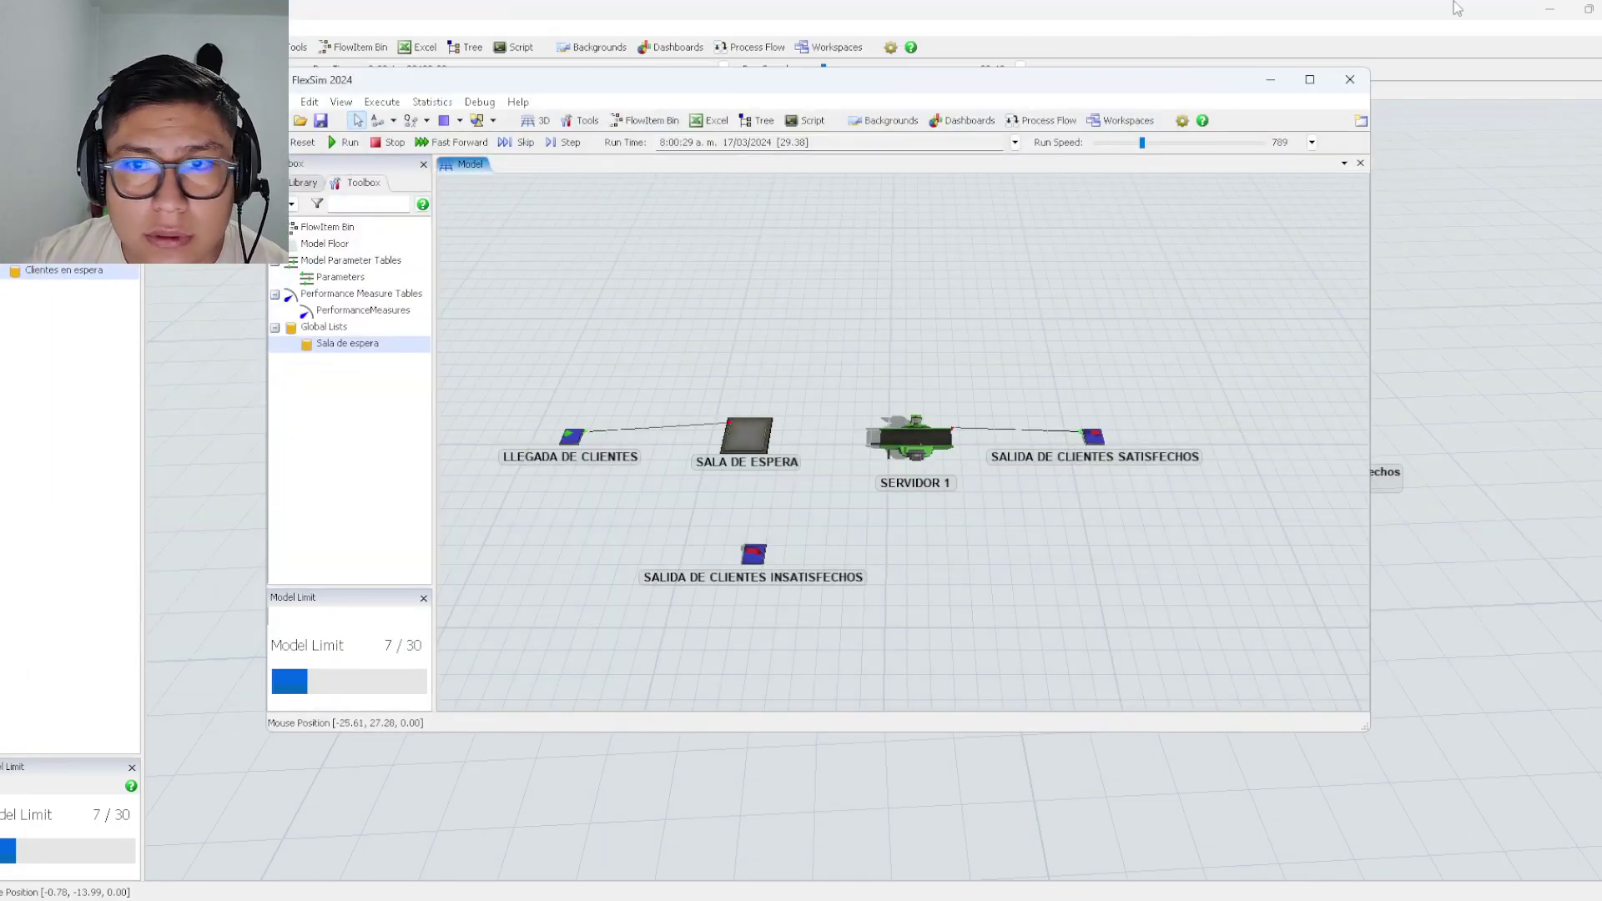
left_click(1550, 9)
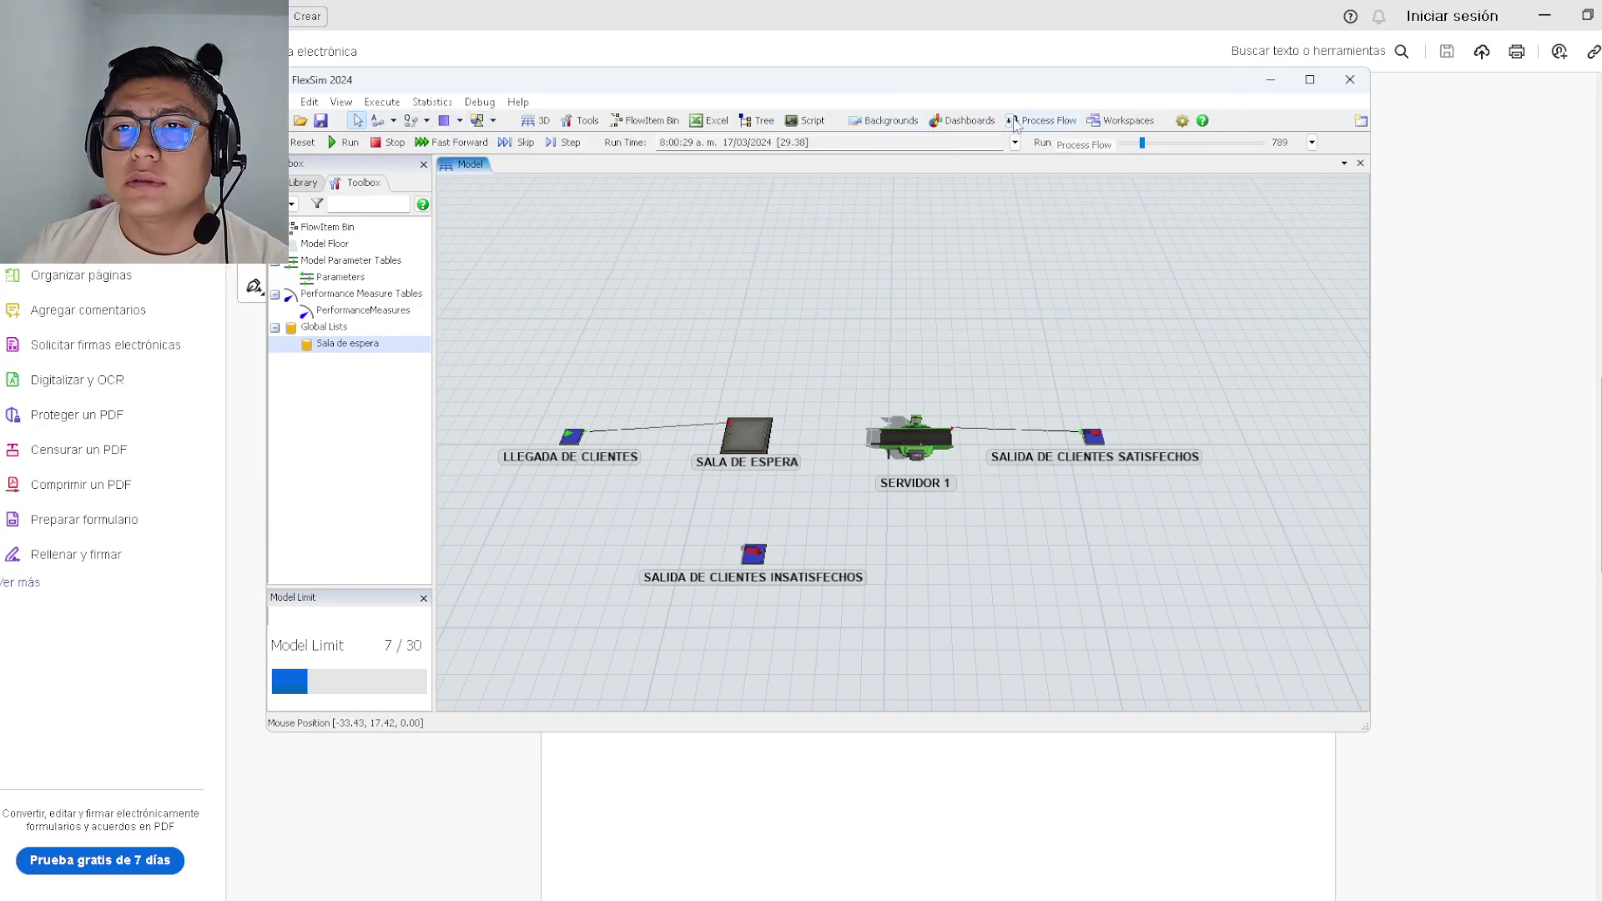
Look through the available model options and display the Model Layouts settings.
left_click(964, 124)
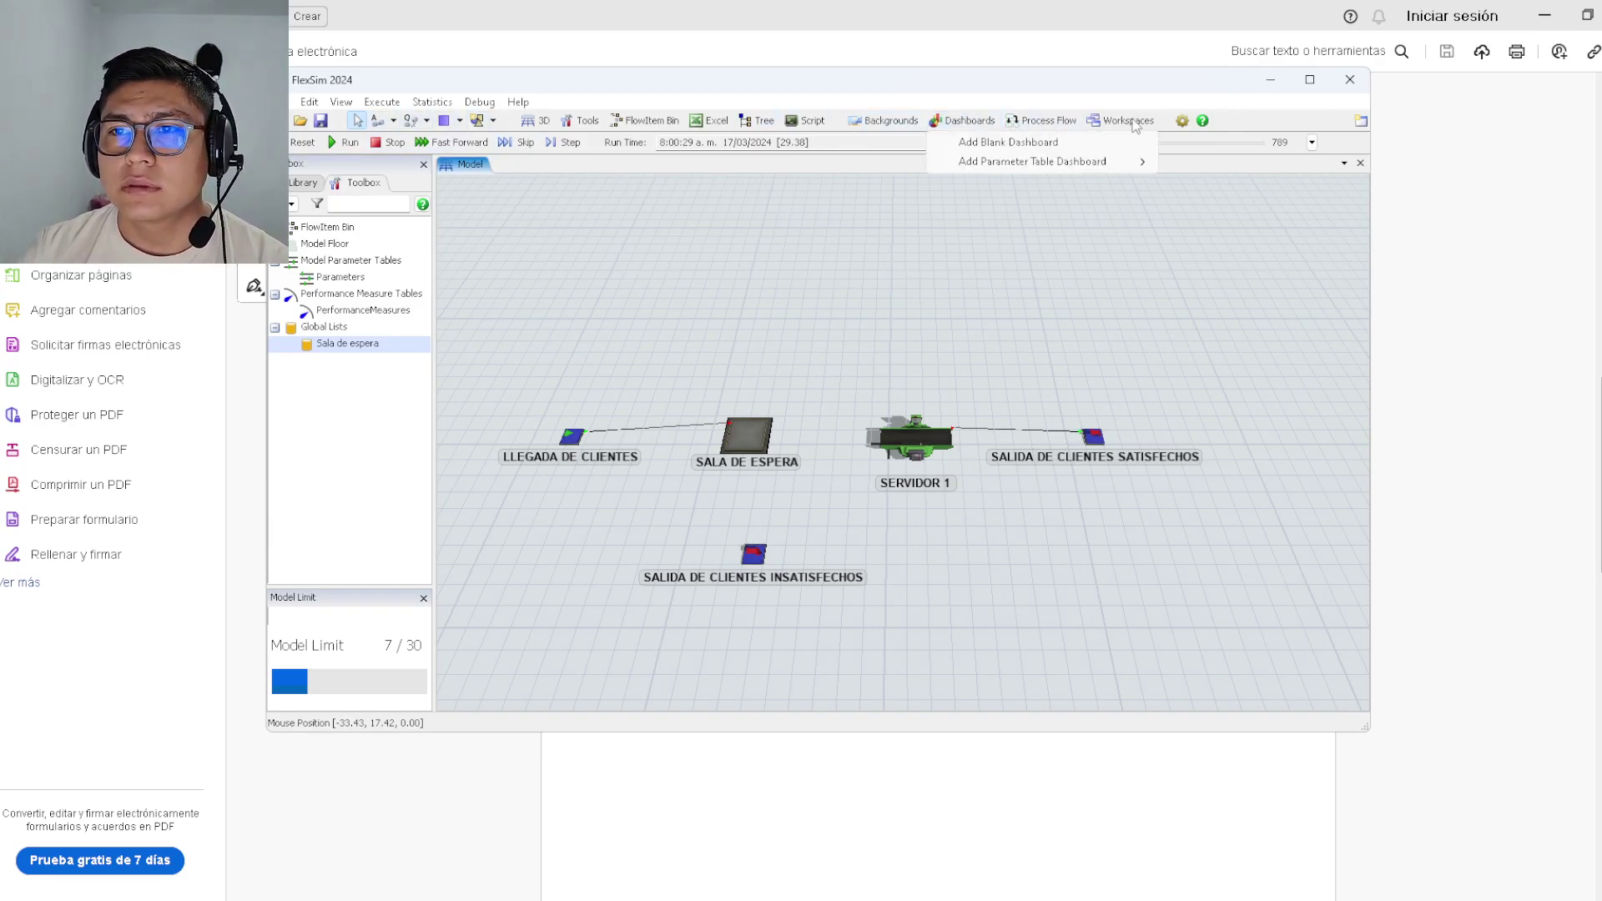
left_click(854, 100)
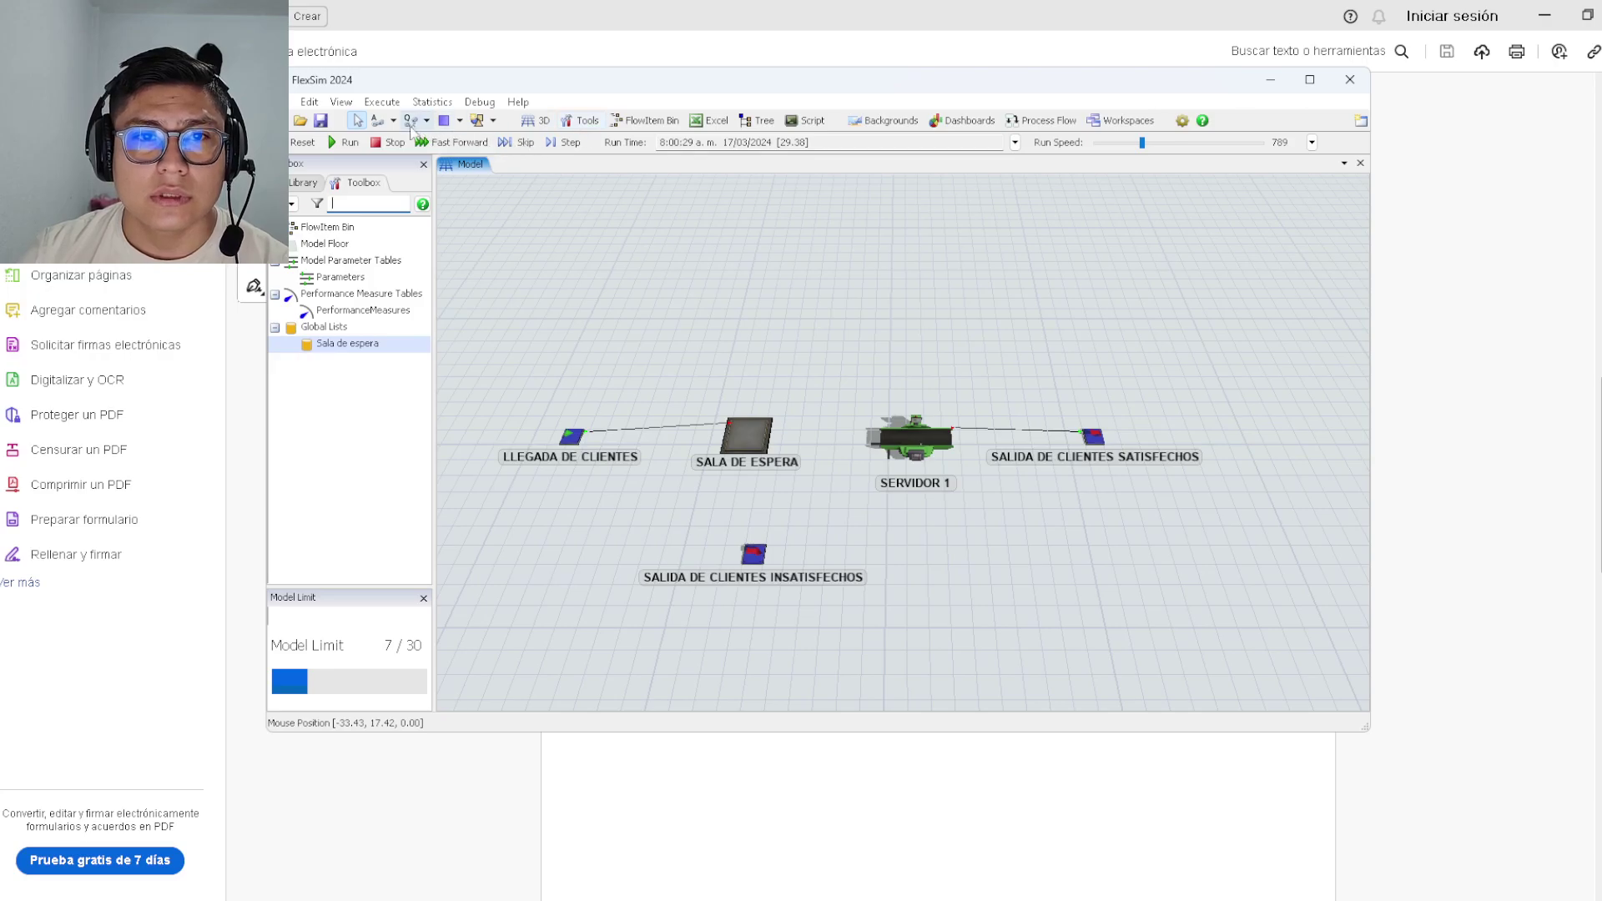
left_click(338, 102)
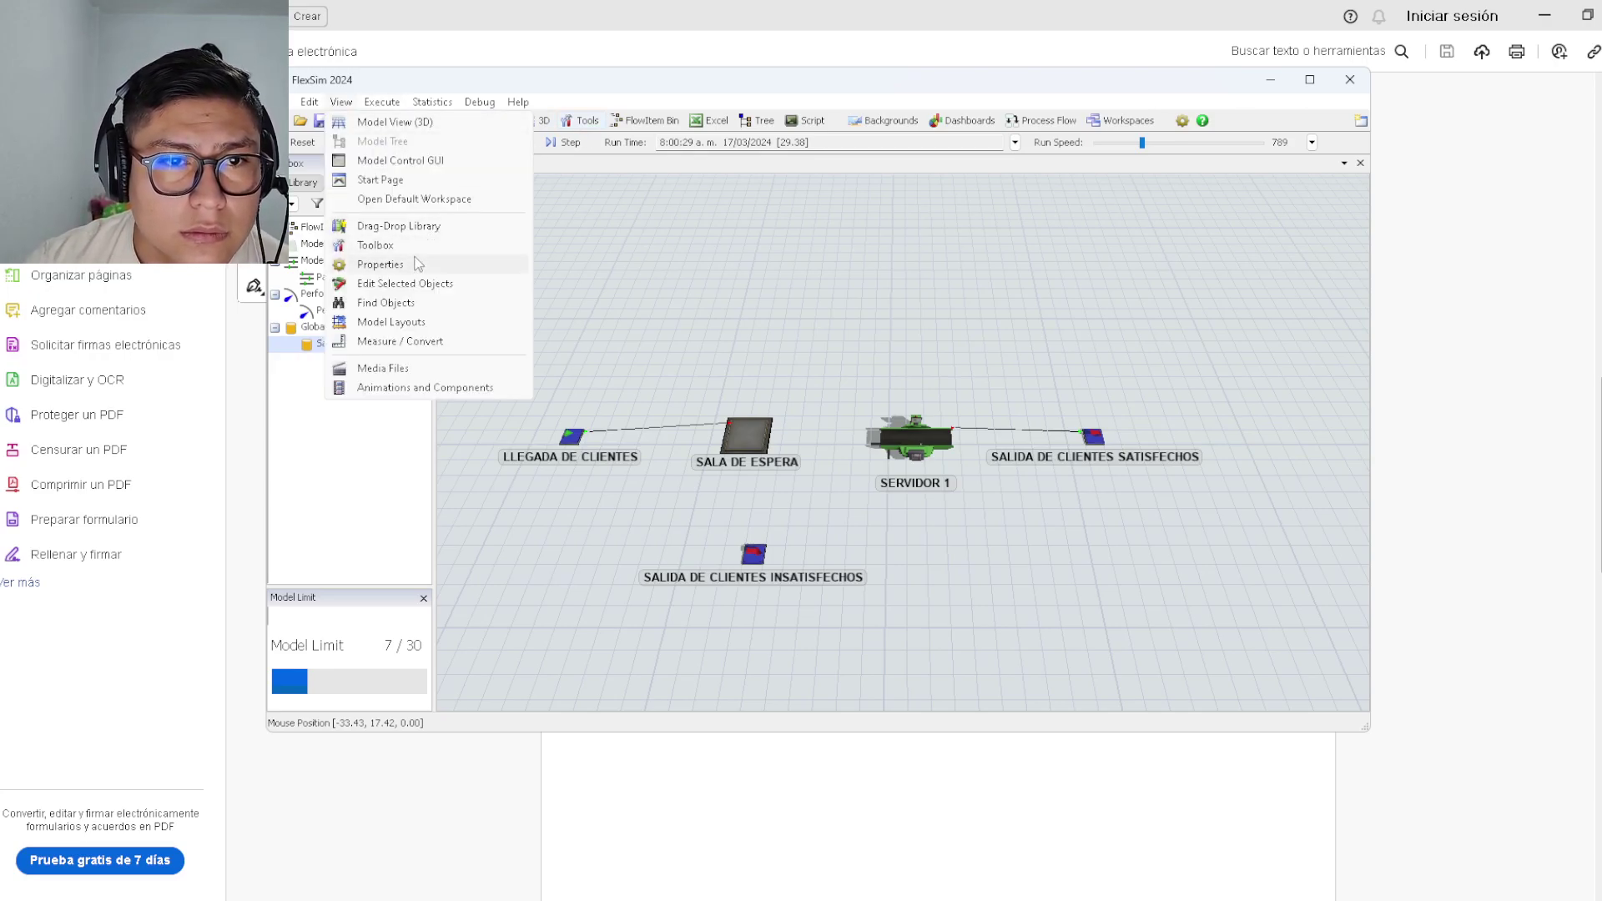
left_click(405, 322)
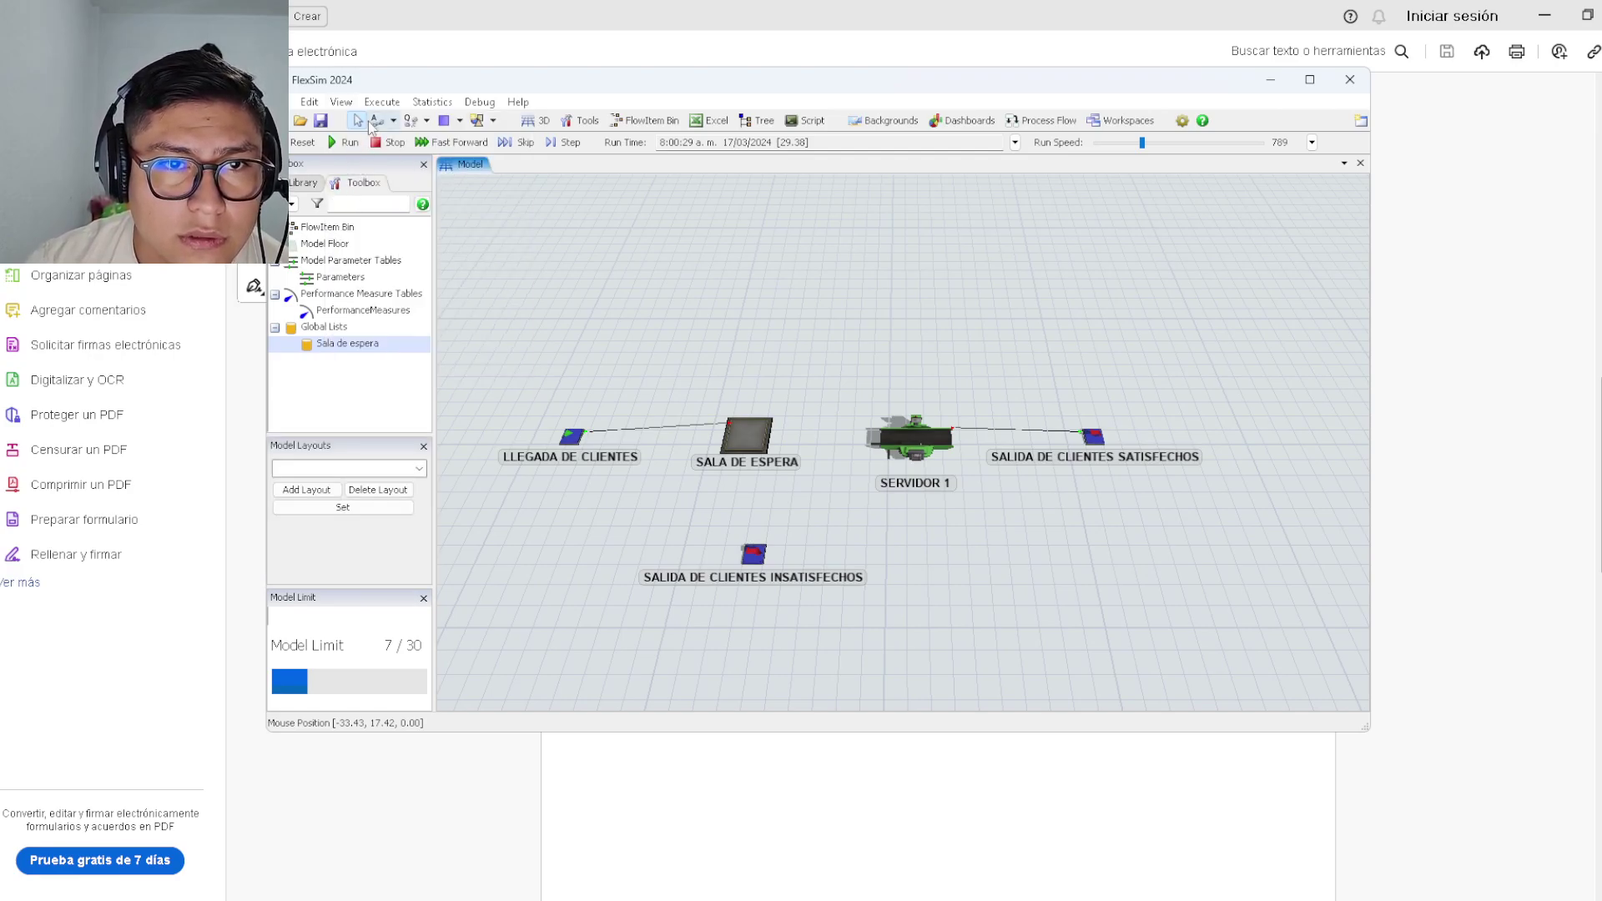
Display the model view's properties and set the view style's name display to show names and statistics.
left_click(341, 102)
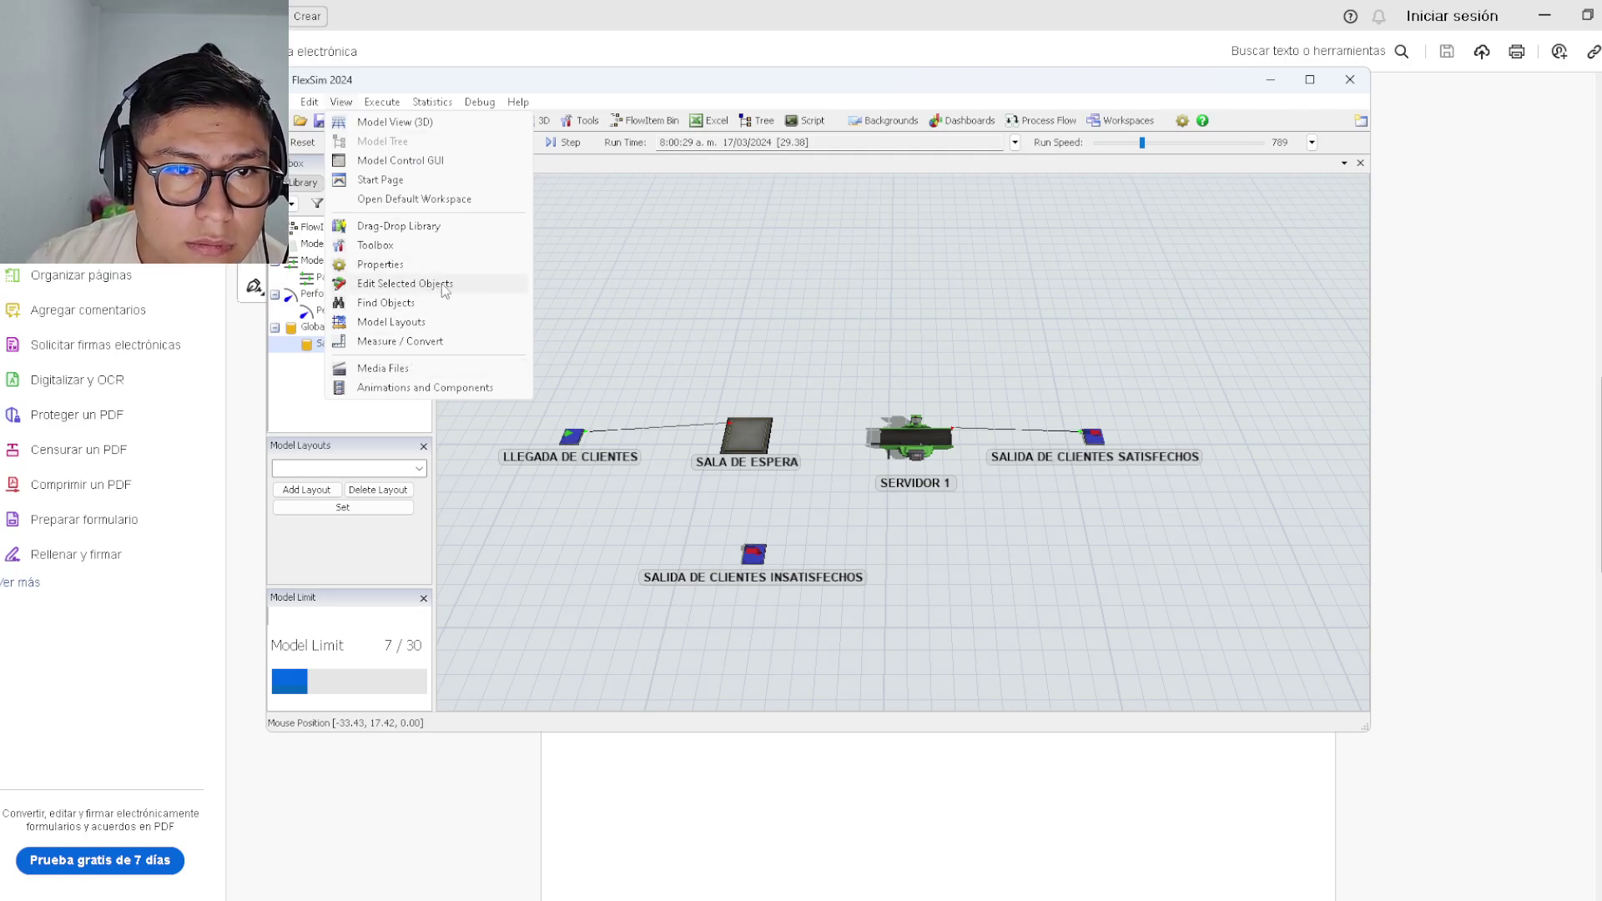
left_click(392, 265)
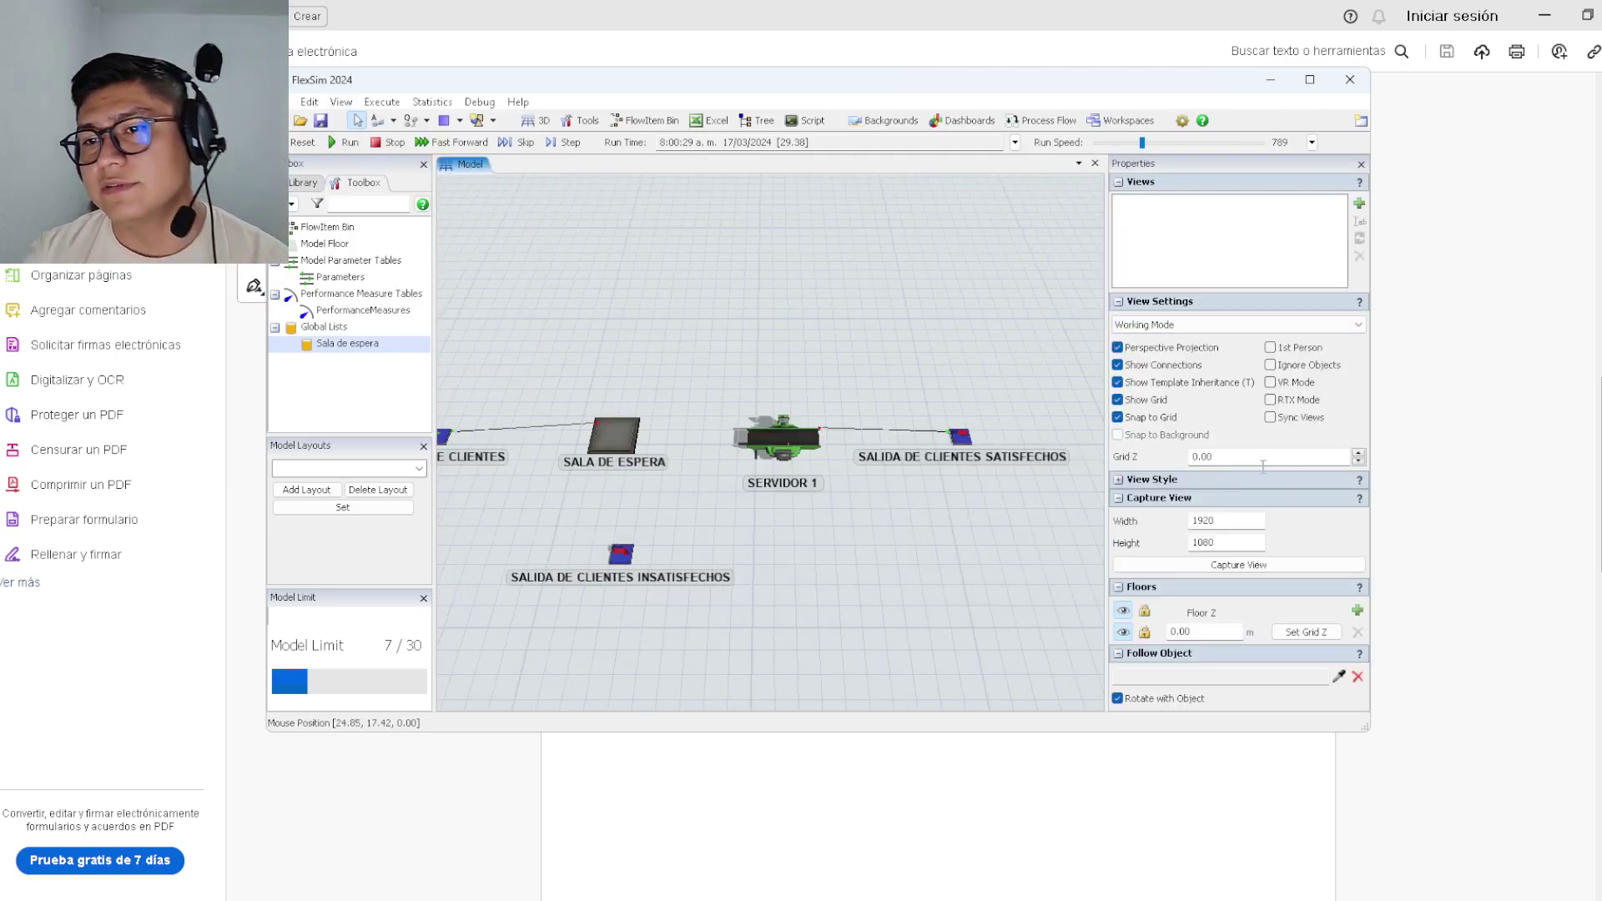
left_click(1267, 479)
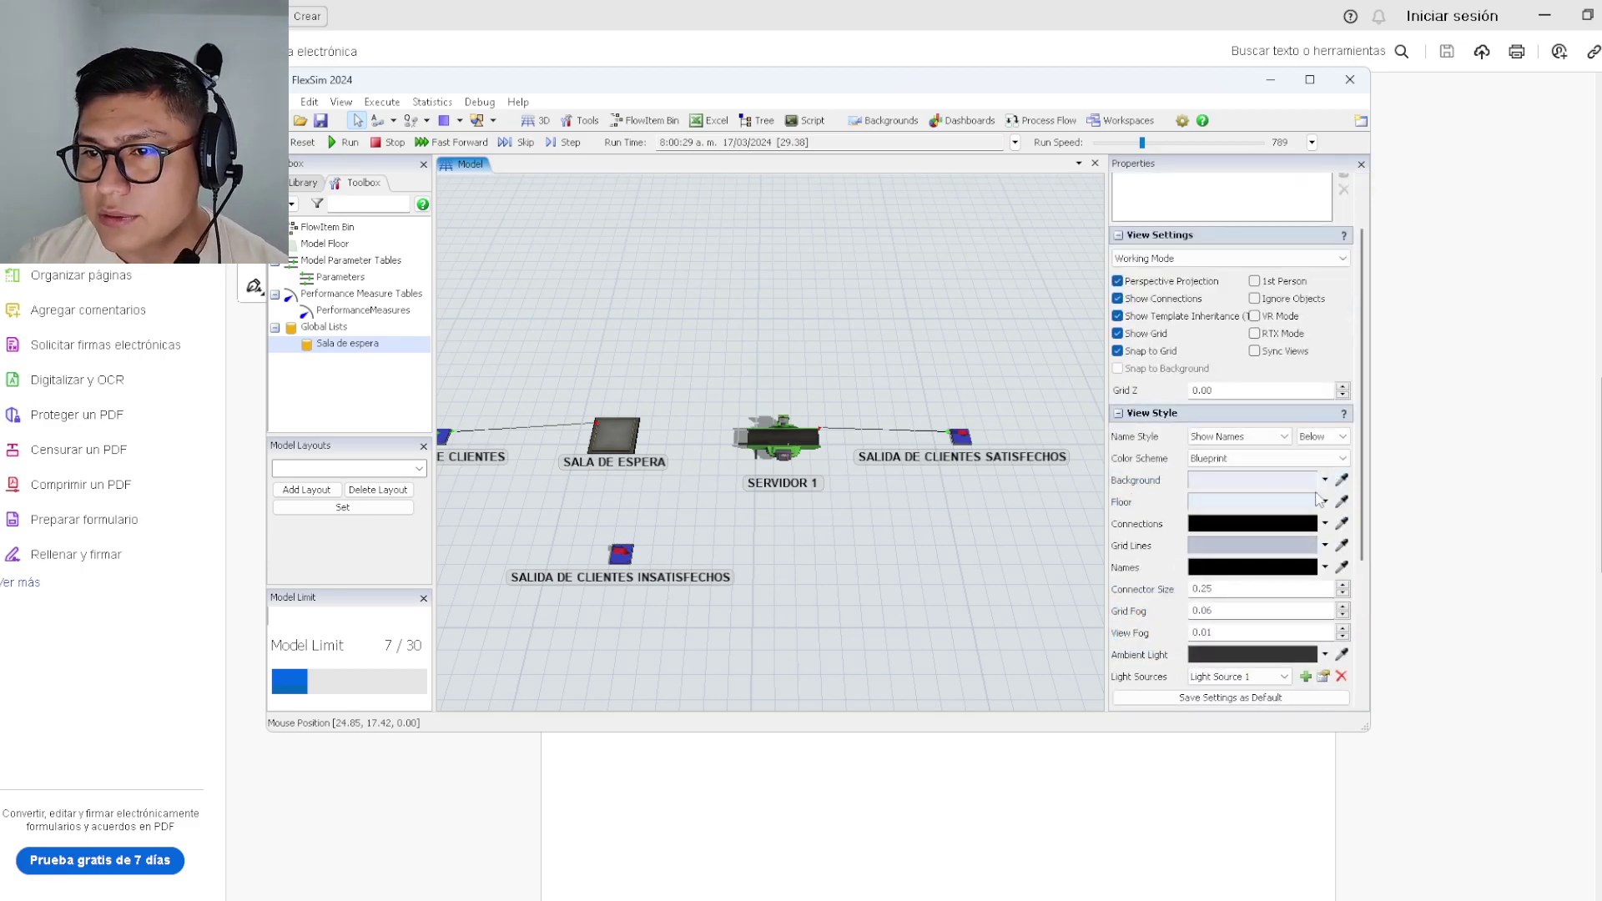
left_click(1255, 437)
left_click(1223, 459)
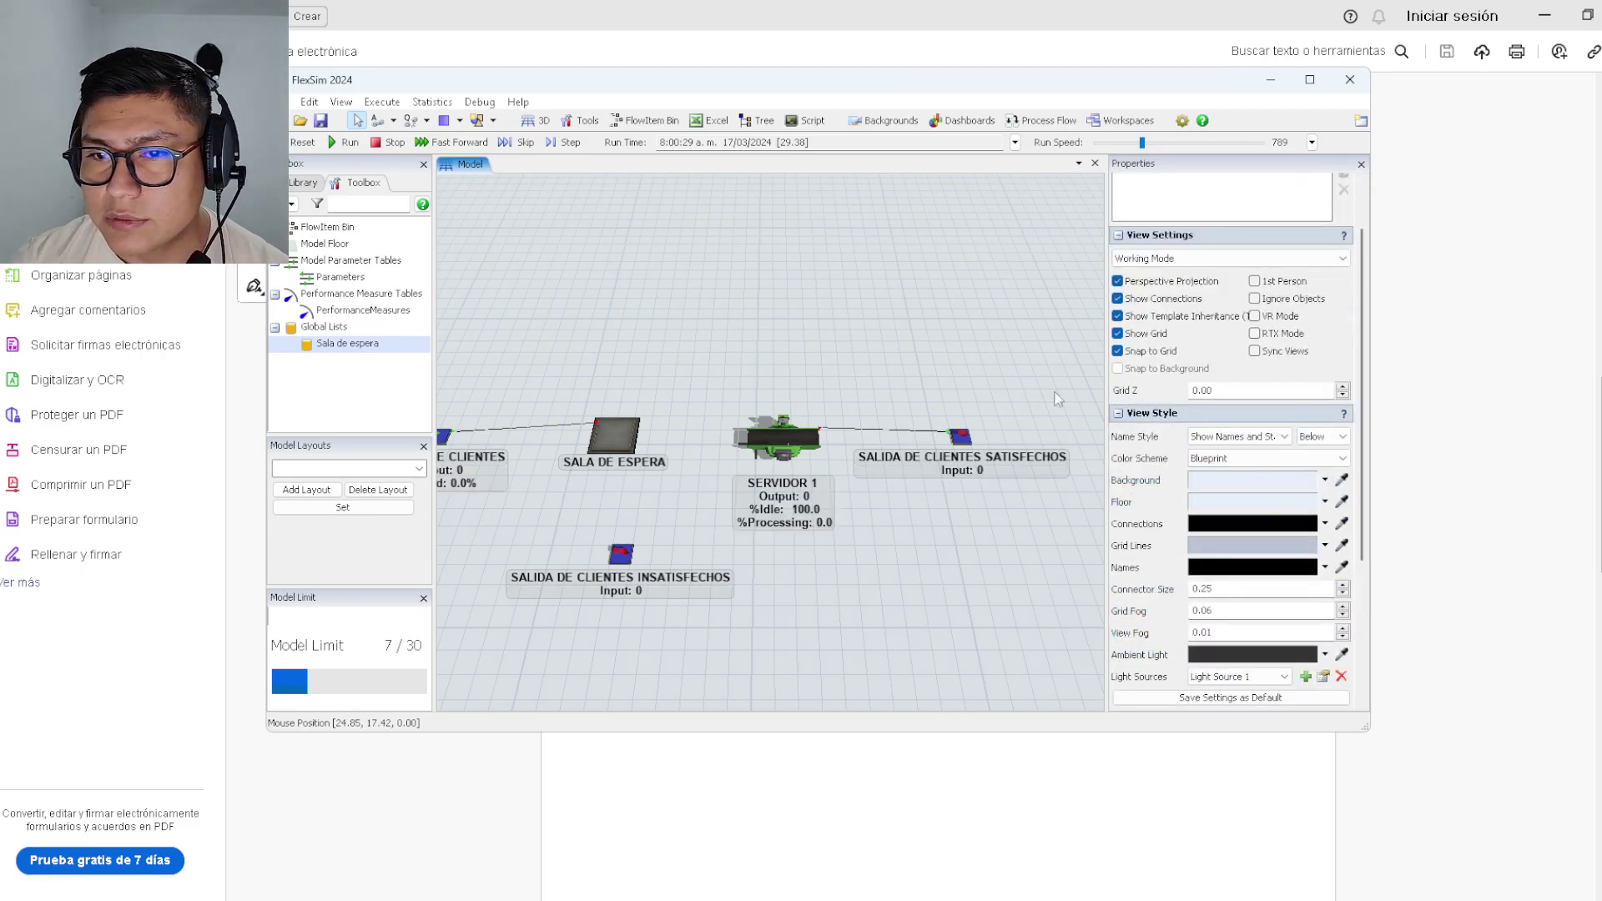
Close the view's properties and the Model Layouts settings, and recentre the model in the view.
left_click(1361, 164)
left_click_drag(945, 407, 739, 329)
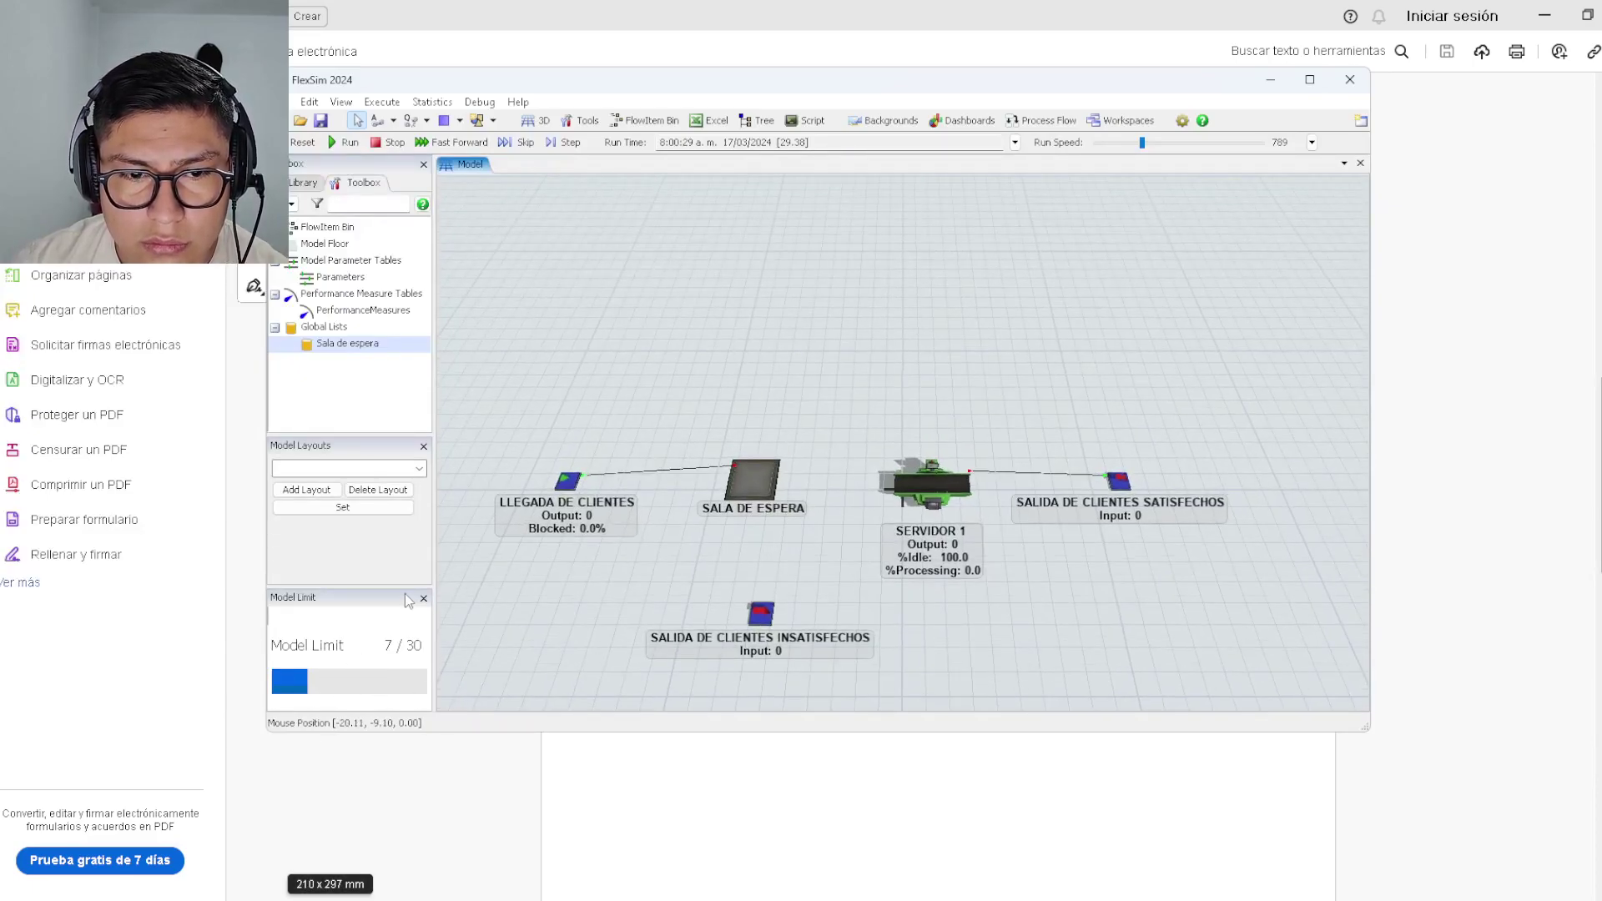
left_click(423, 446)
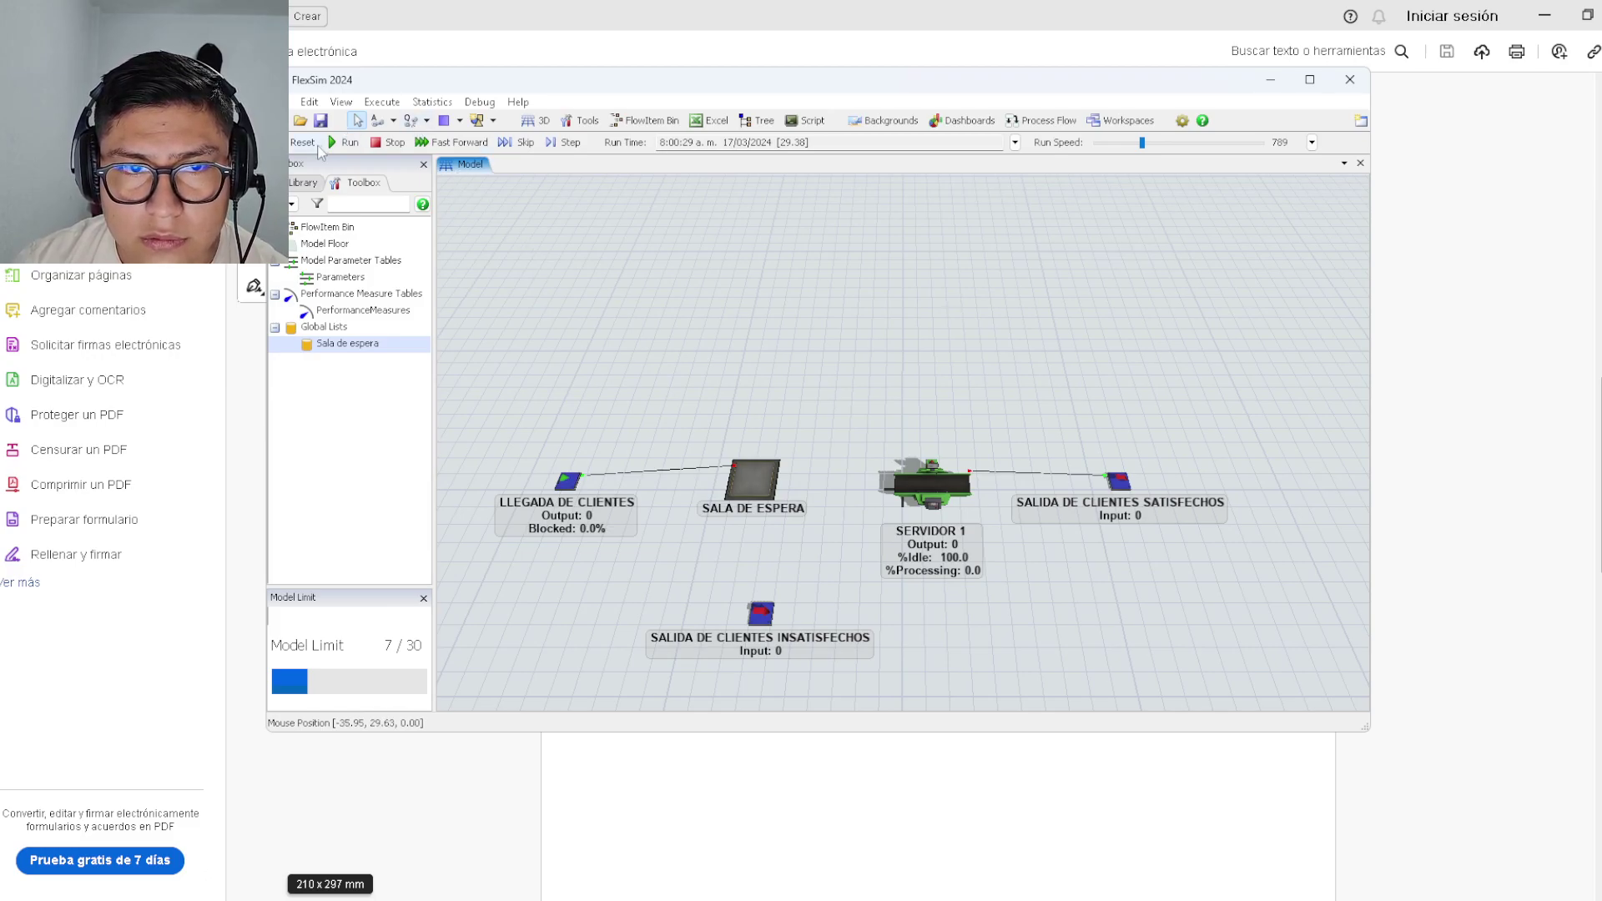
left_click_drag(995, 632, 1002, 629)
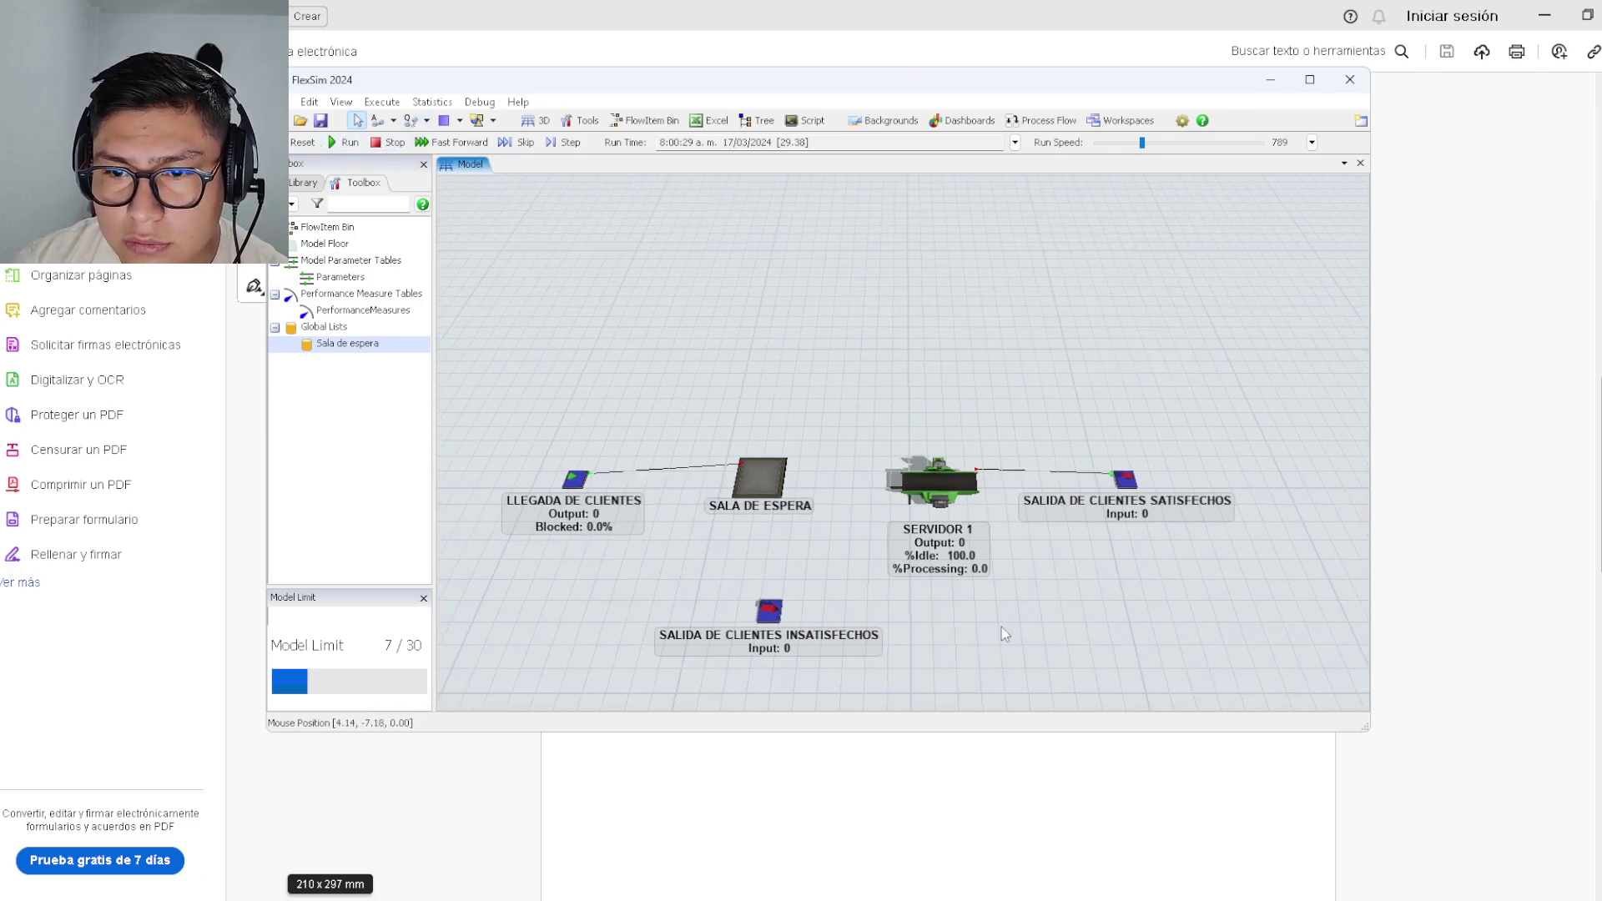
Display the properties of LLEGADA DE CLIENTES and review its source and output settings.
left_click(571, 472)
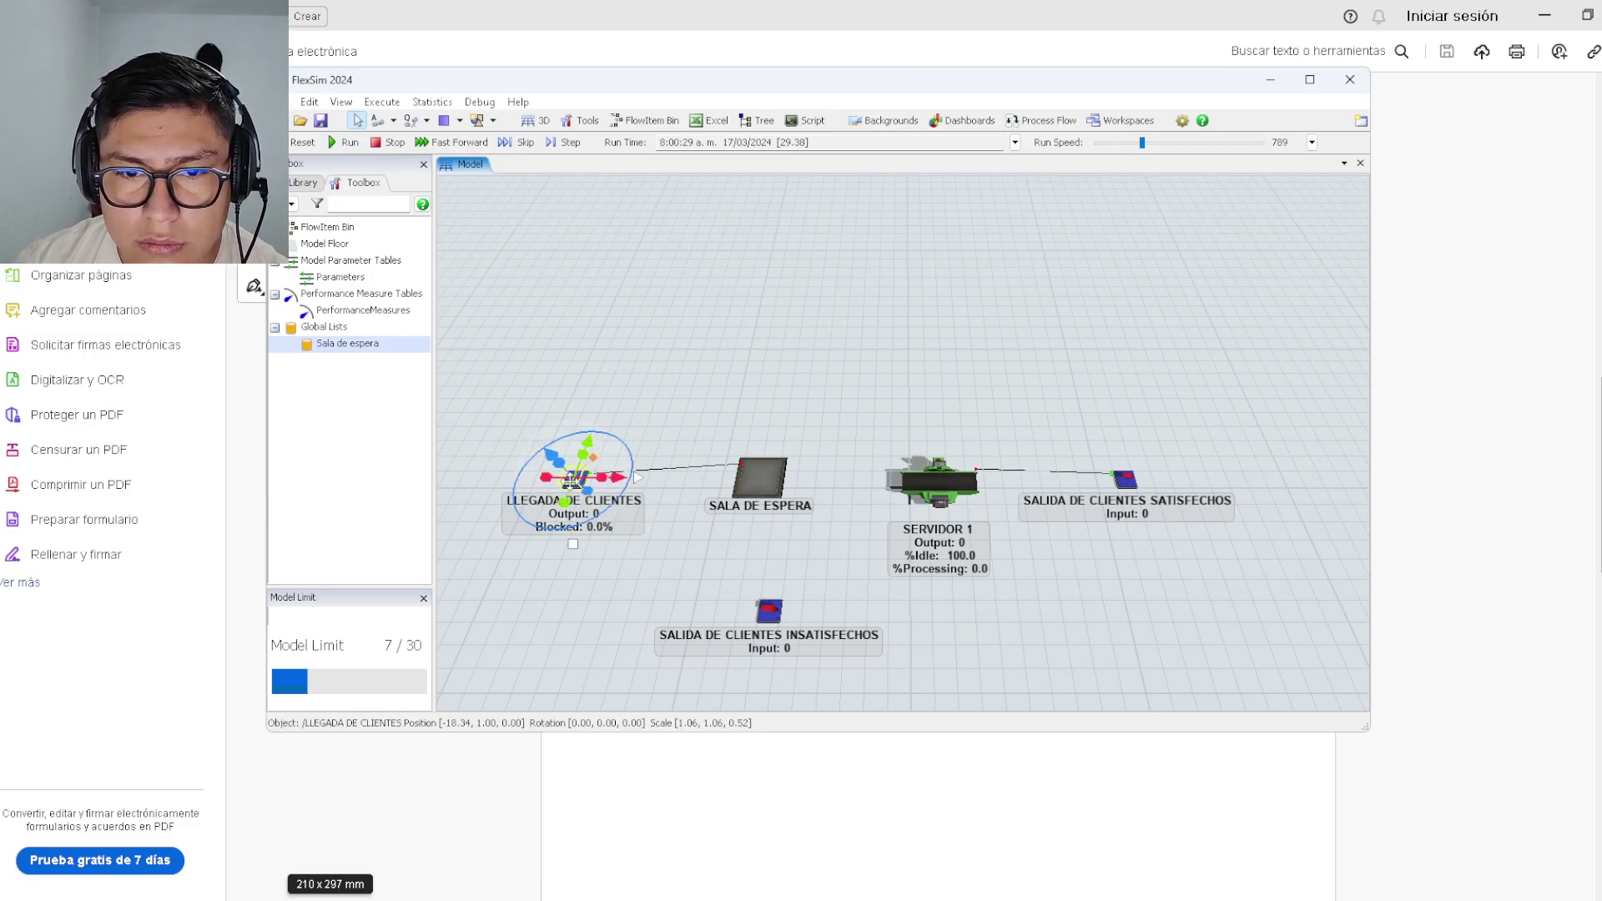
double_click(570, 469)
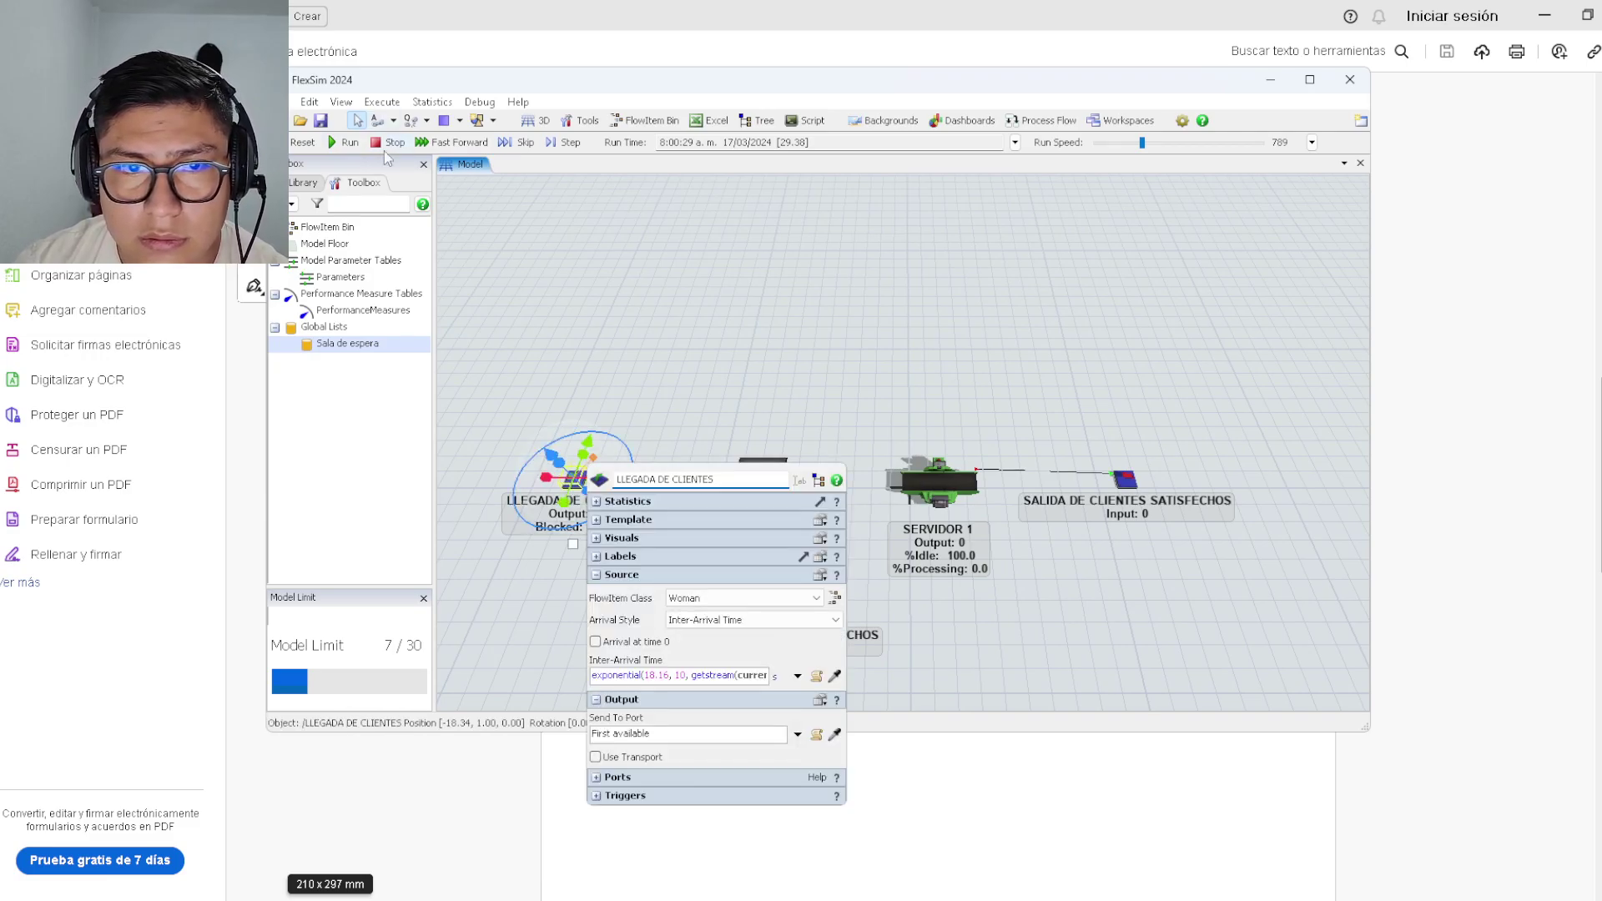
left_click(381, 102)
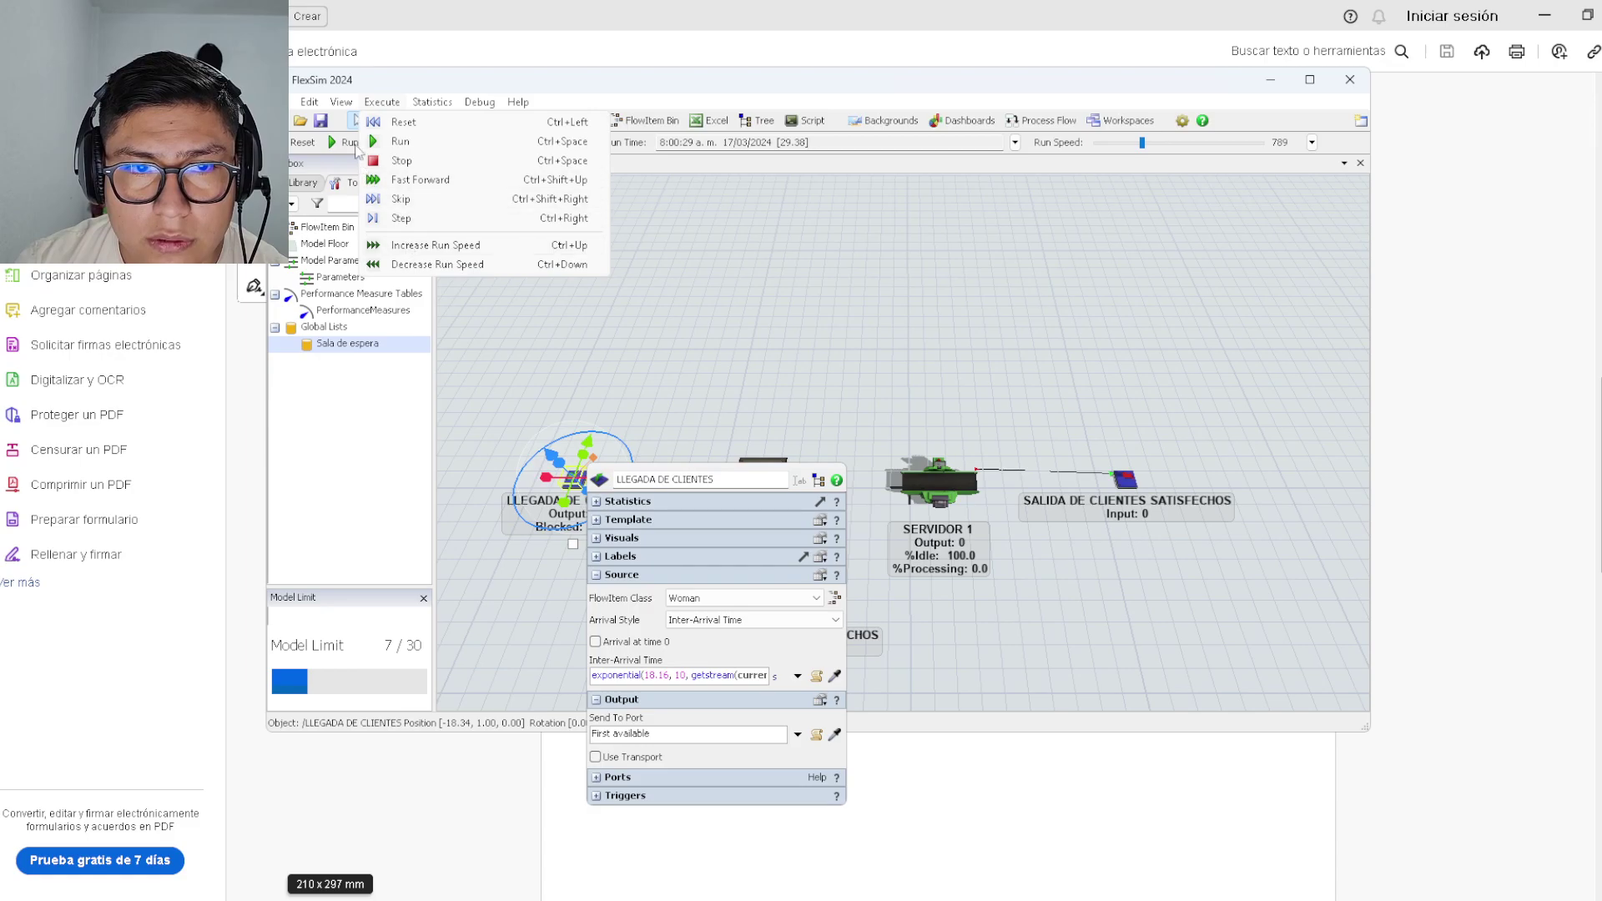
left_click(335, 109)
left_click(339, 105)
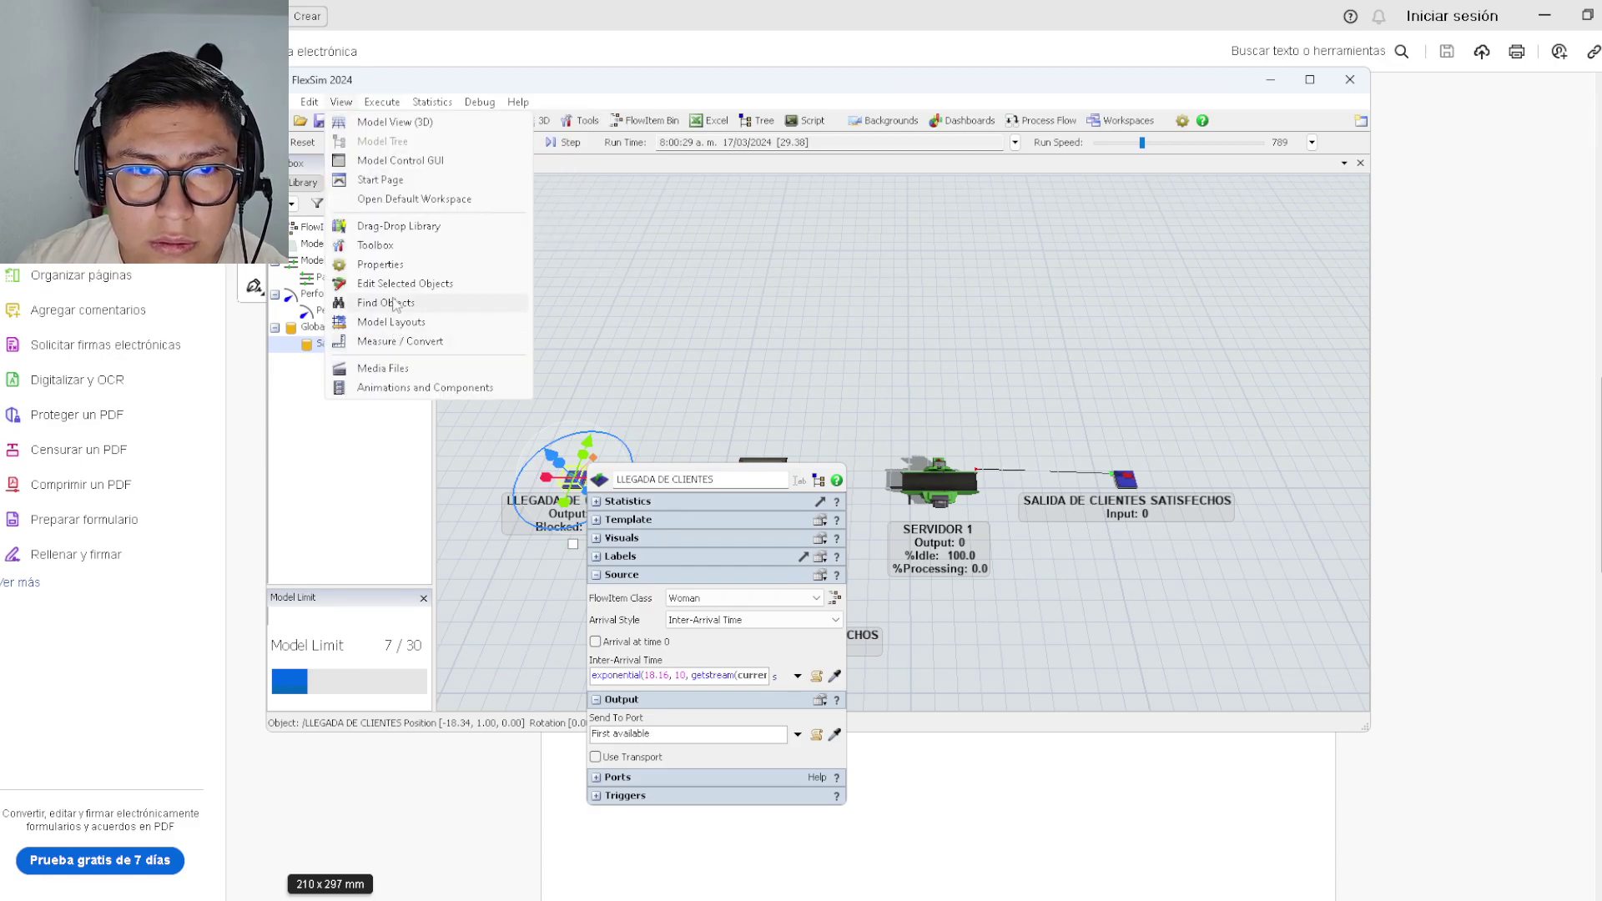
left_click(420, 266)
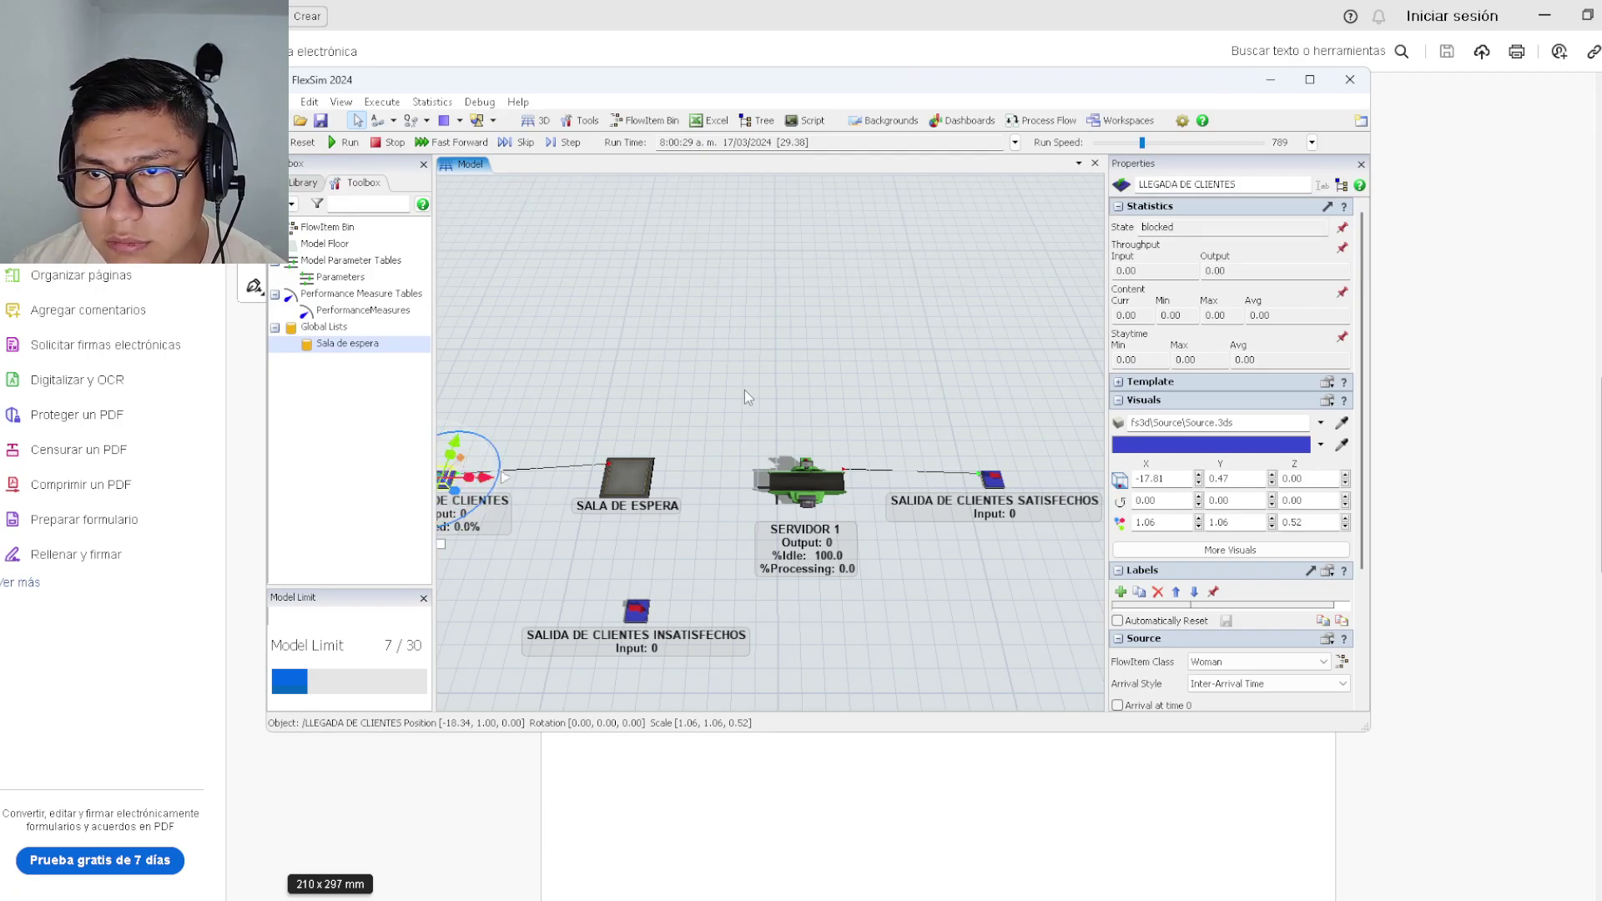
left_click(783, 363)
left_click_drag(783, 364, 918, 355)
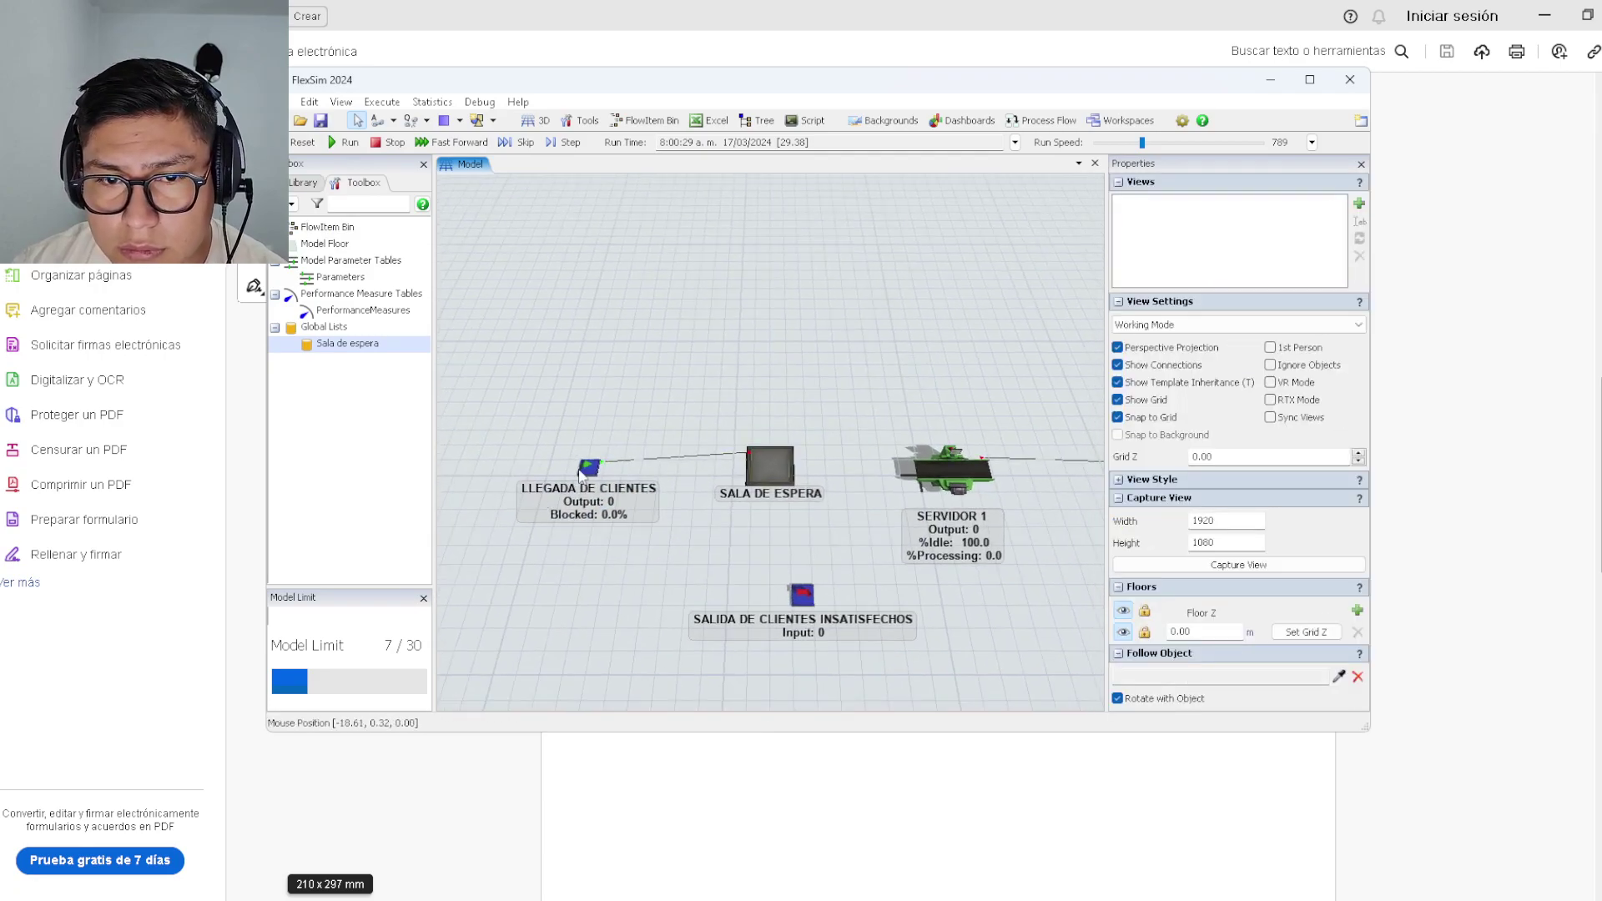
left_click(584, 470)
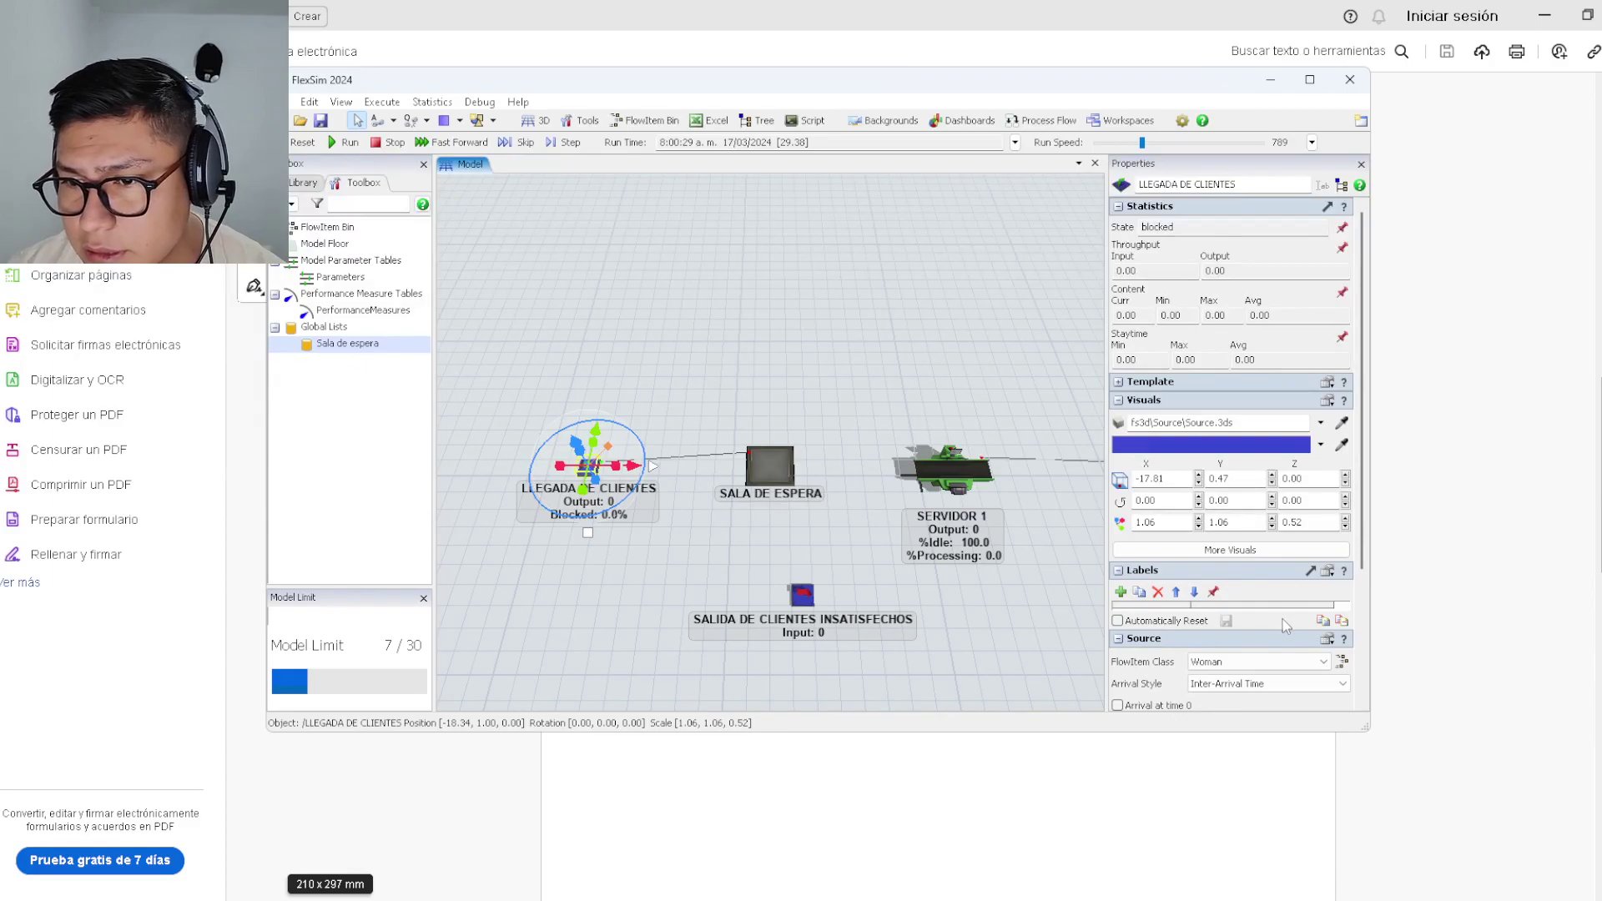
scroll(1248, 680, "down", 3)
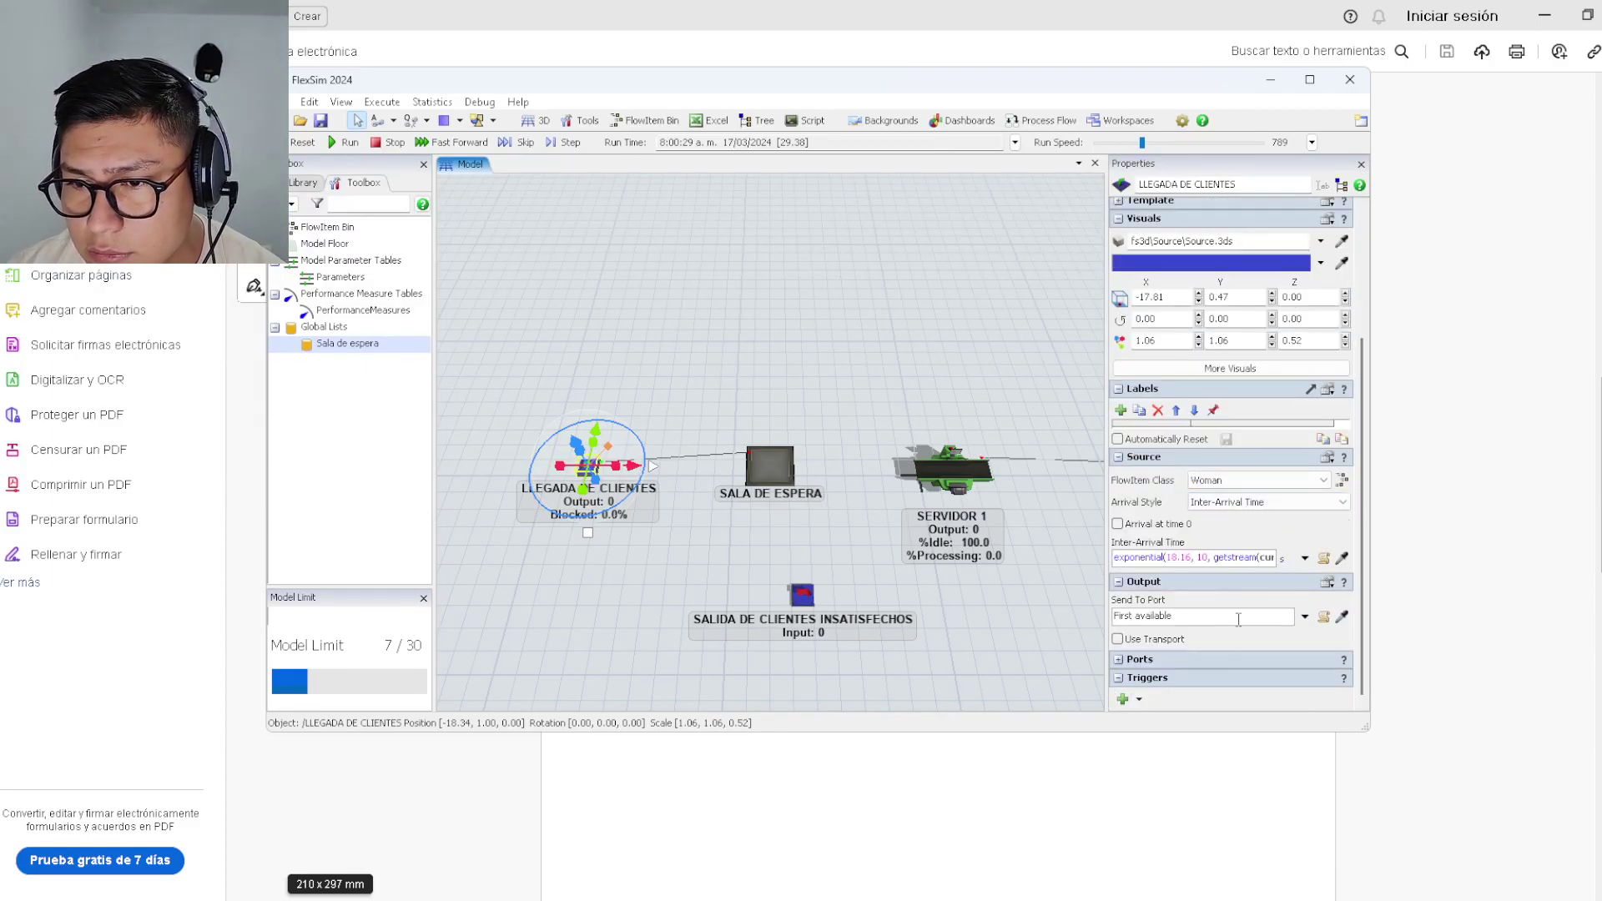
Set the SALA DE ESPERA queue's item placement to Horizontal Line and disable its Pull input option.
left_click(768, 464)
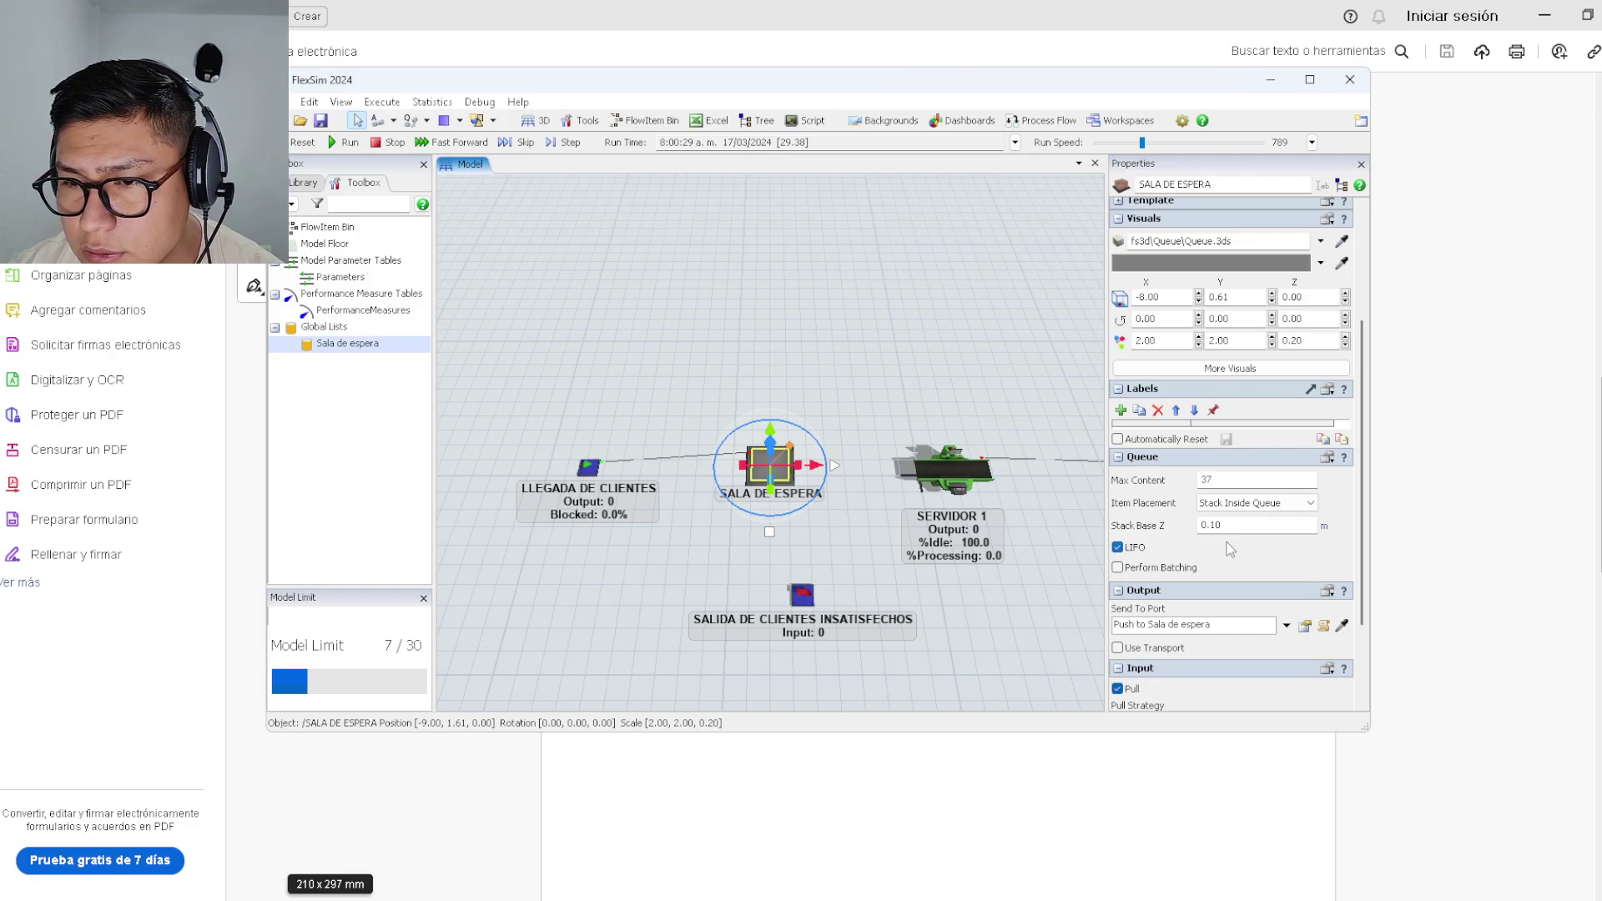
left_click(1251, 503)
left_click(1285, 524)
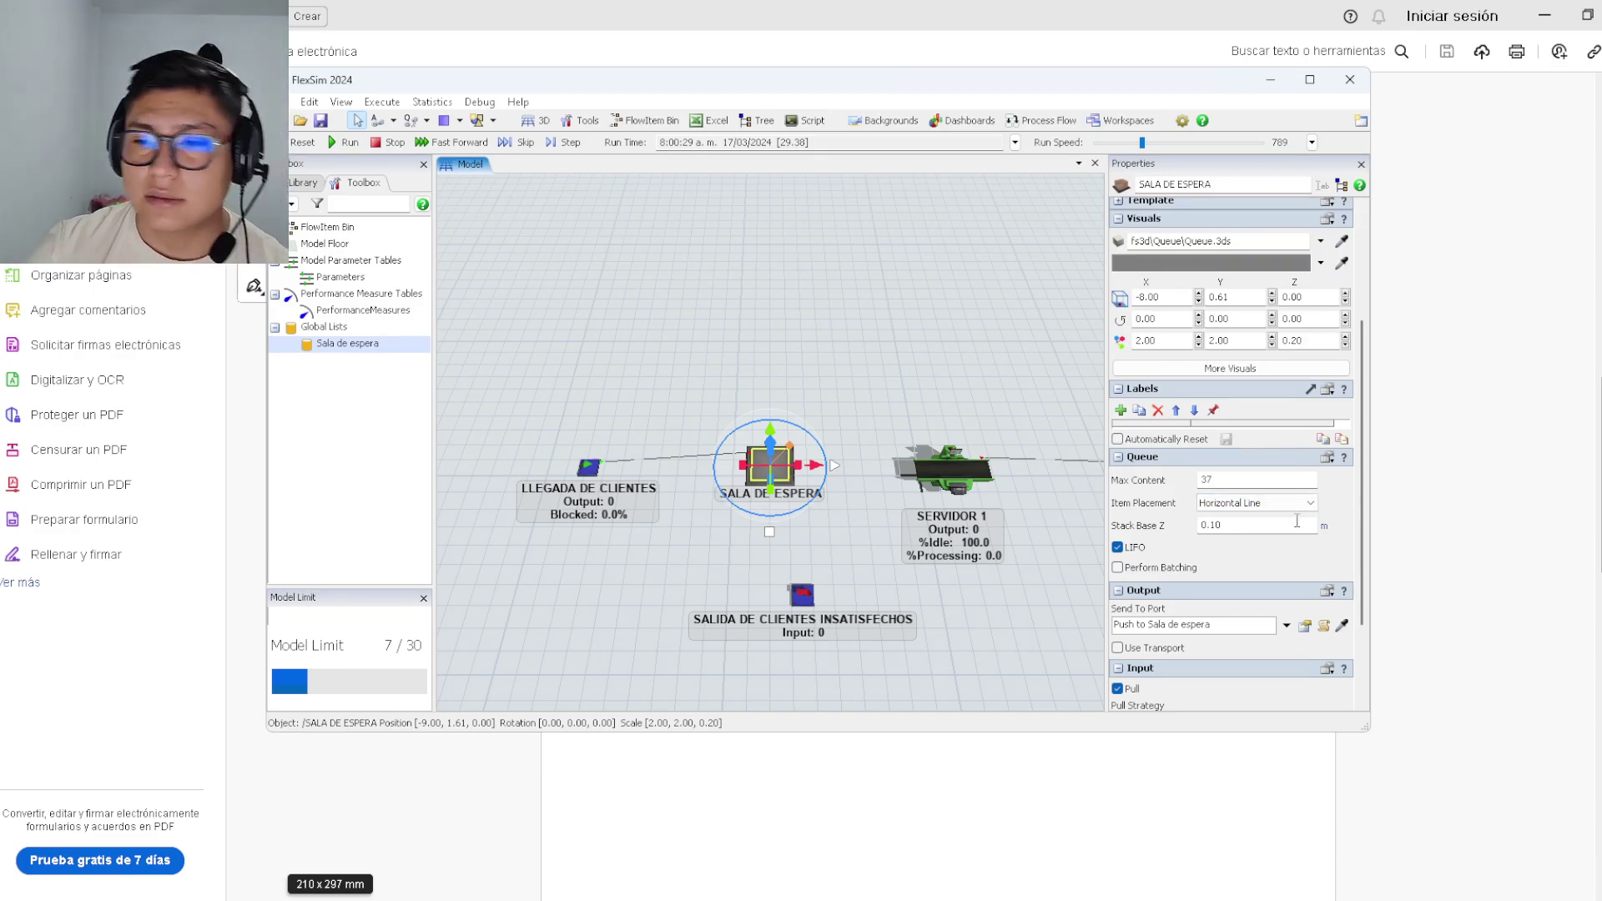
scroll(1277, 542, "down", 3)
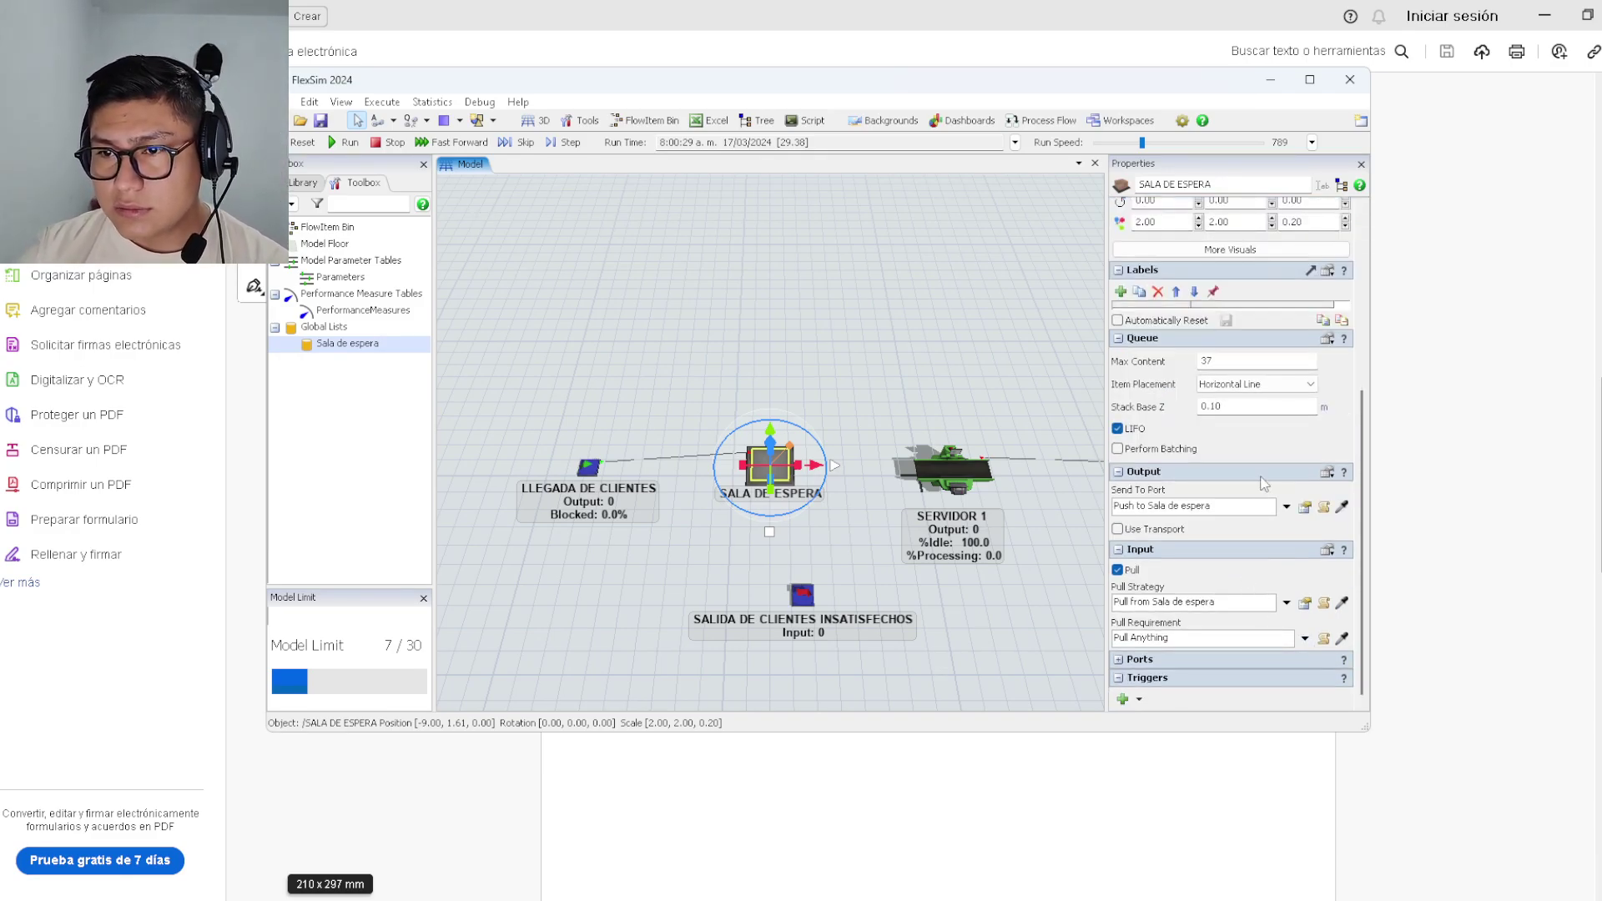
left_click(1122, 572)
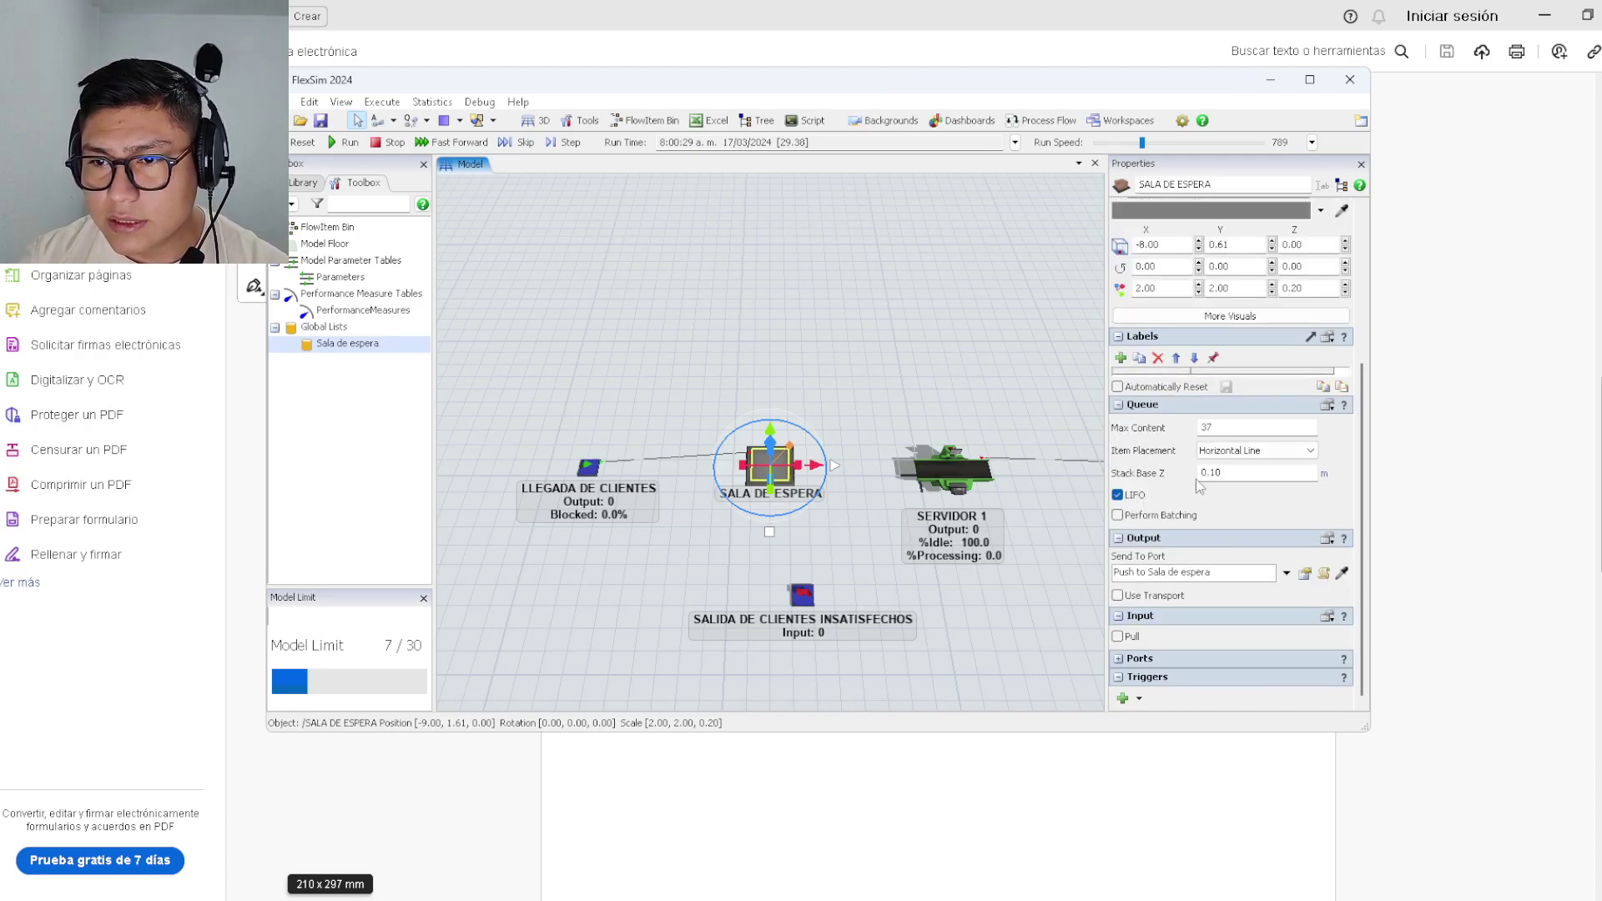
left_click(898, 323)
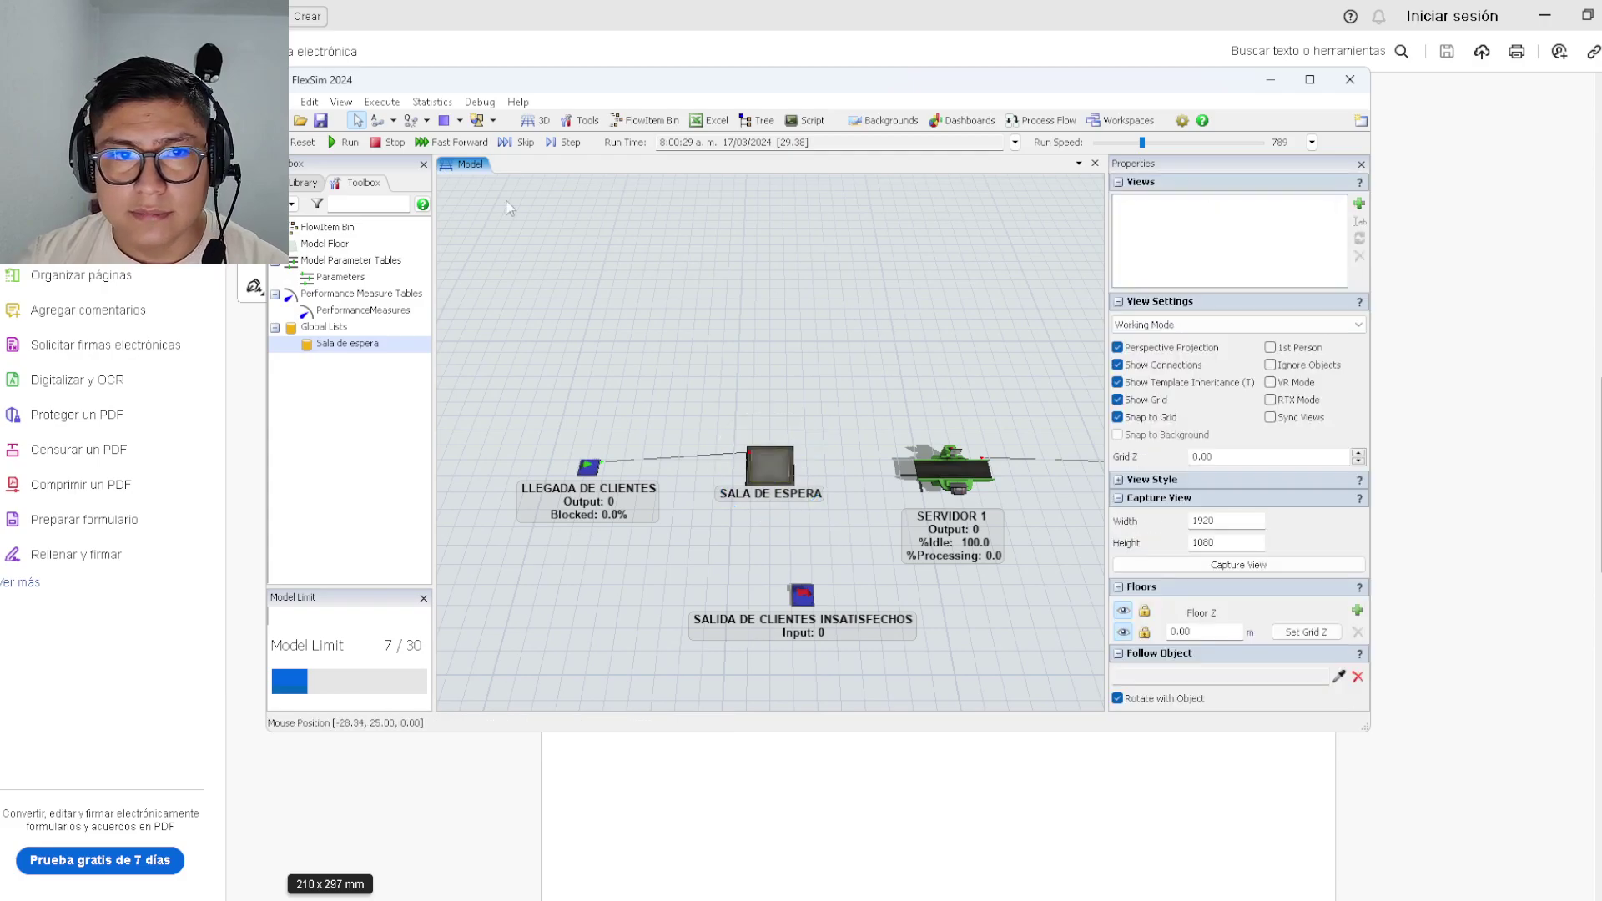
Reset and run the simulation in the maximized model window, and lower the run speed to 28.00.
left_click(302, 142)
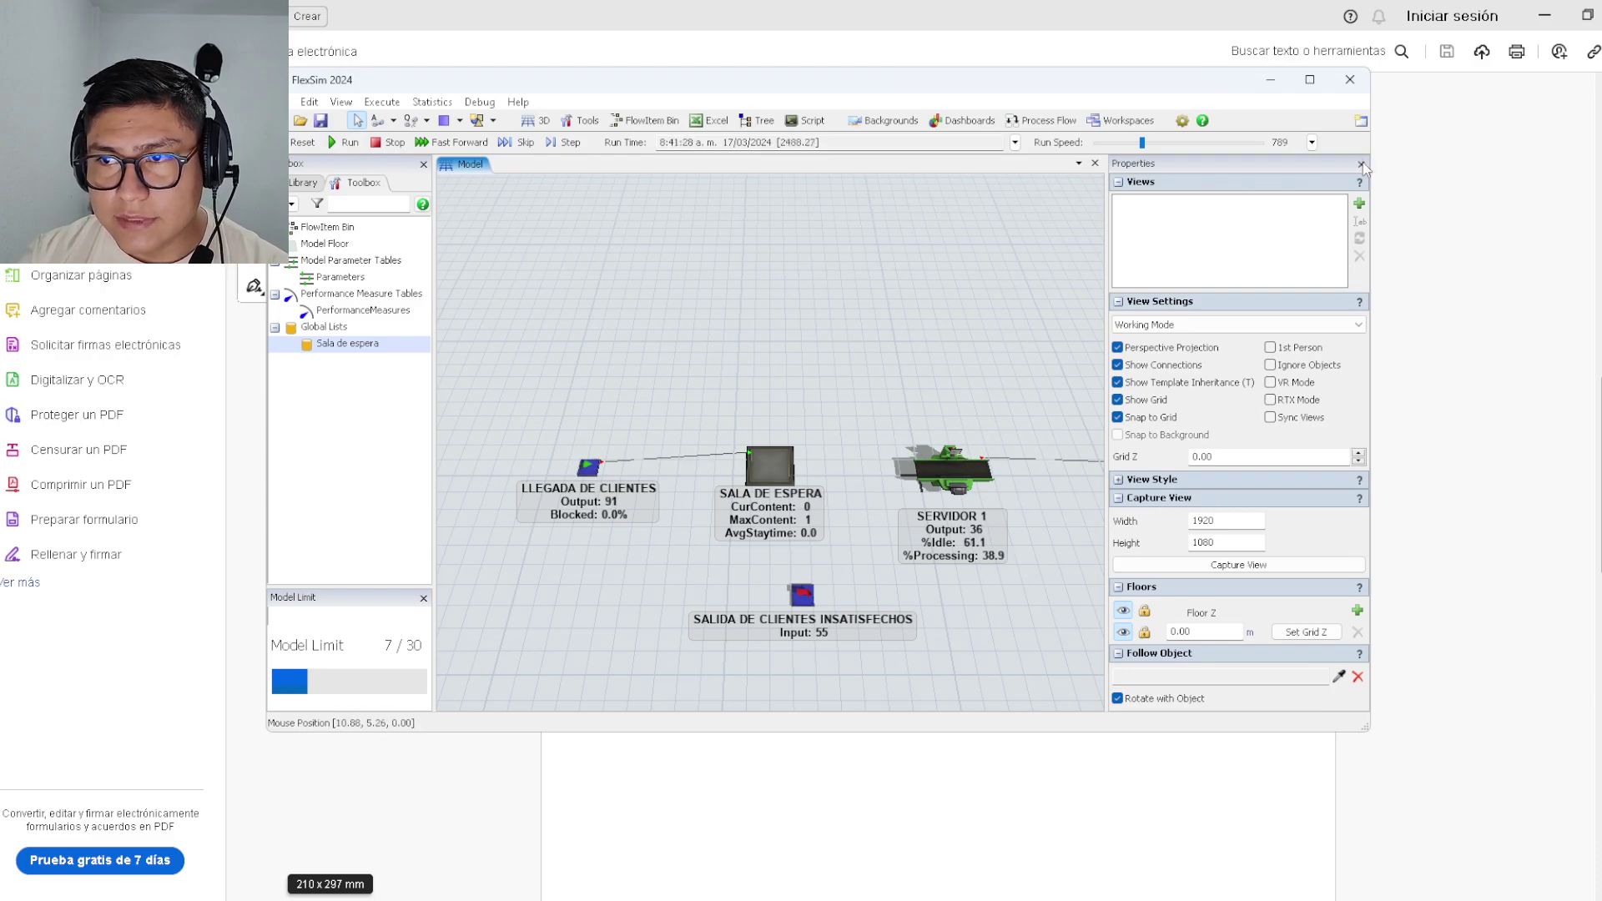
left_click_drag(818, 331, 885, 318)
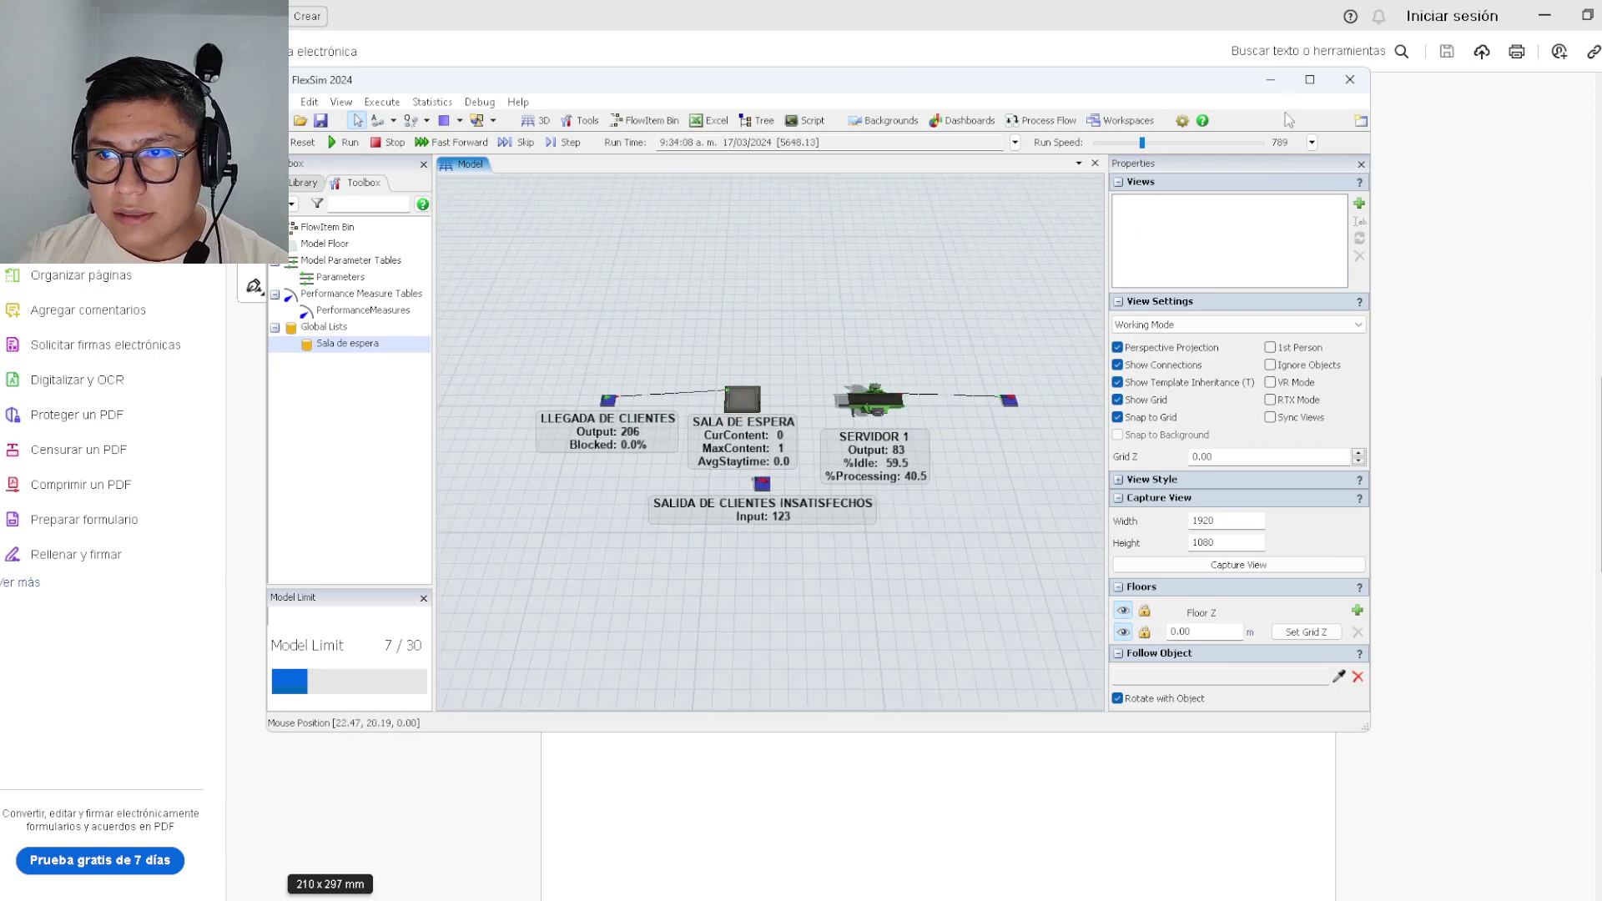
left_click(1310, 79)
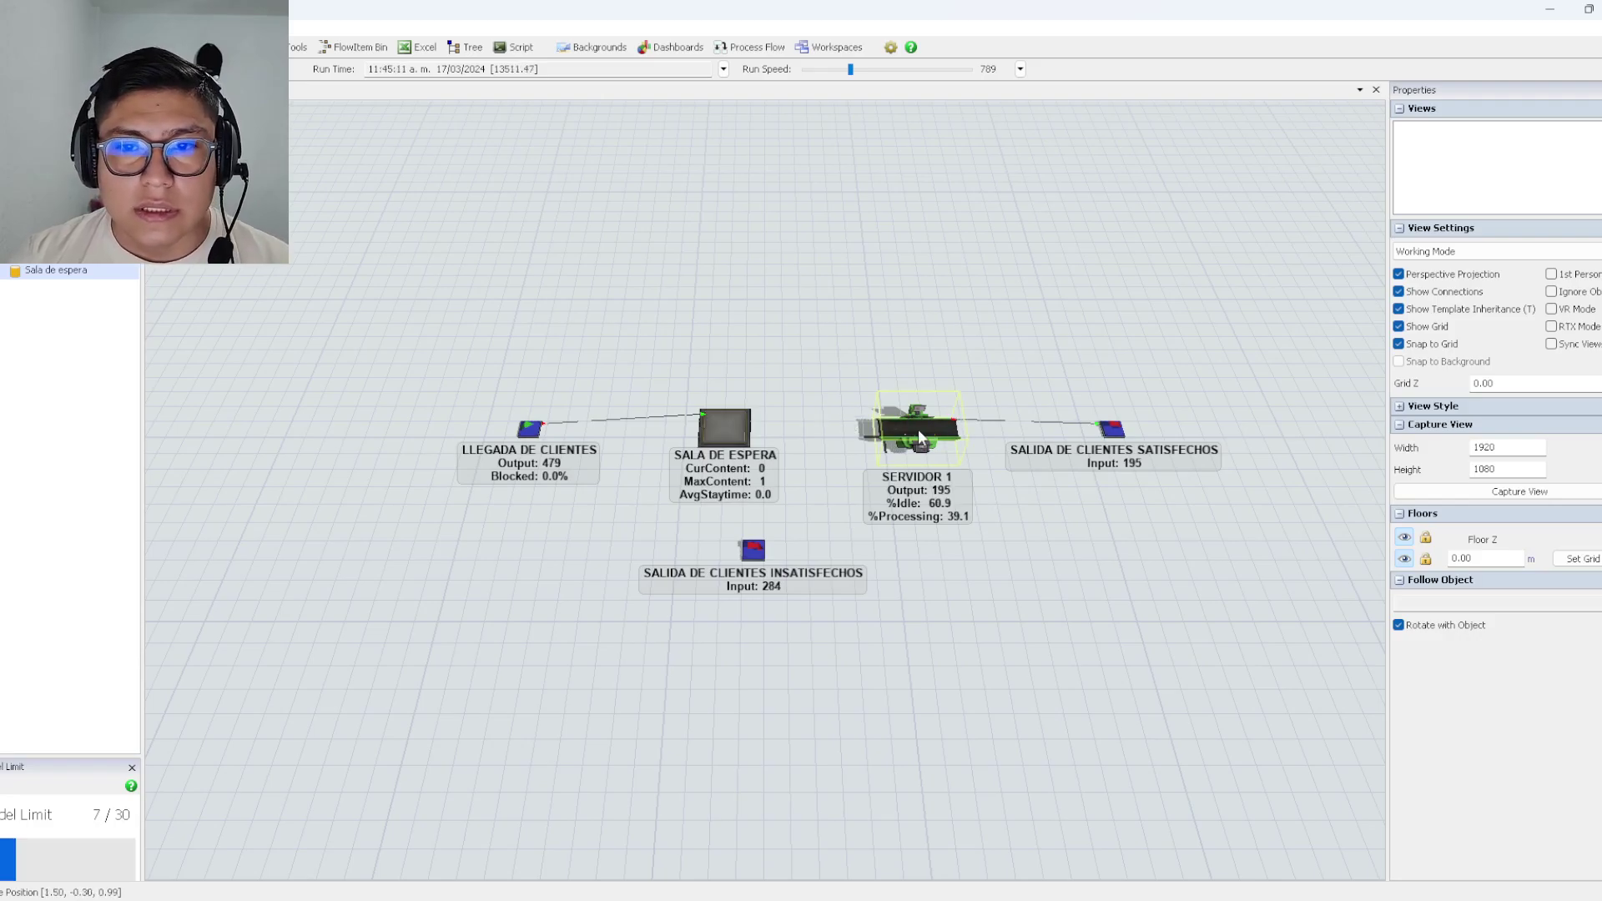
scroll(918, 429, "up", 2)
left_click_drag(849, 70, 821, 76)
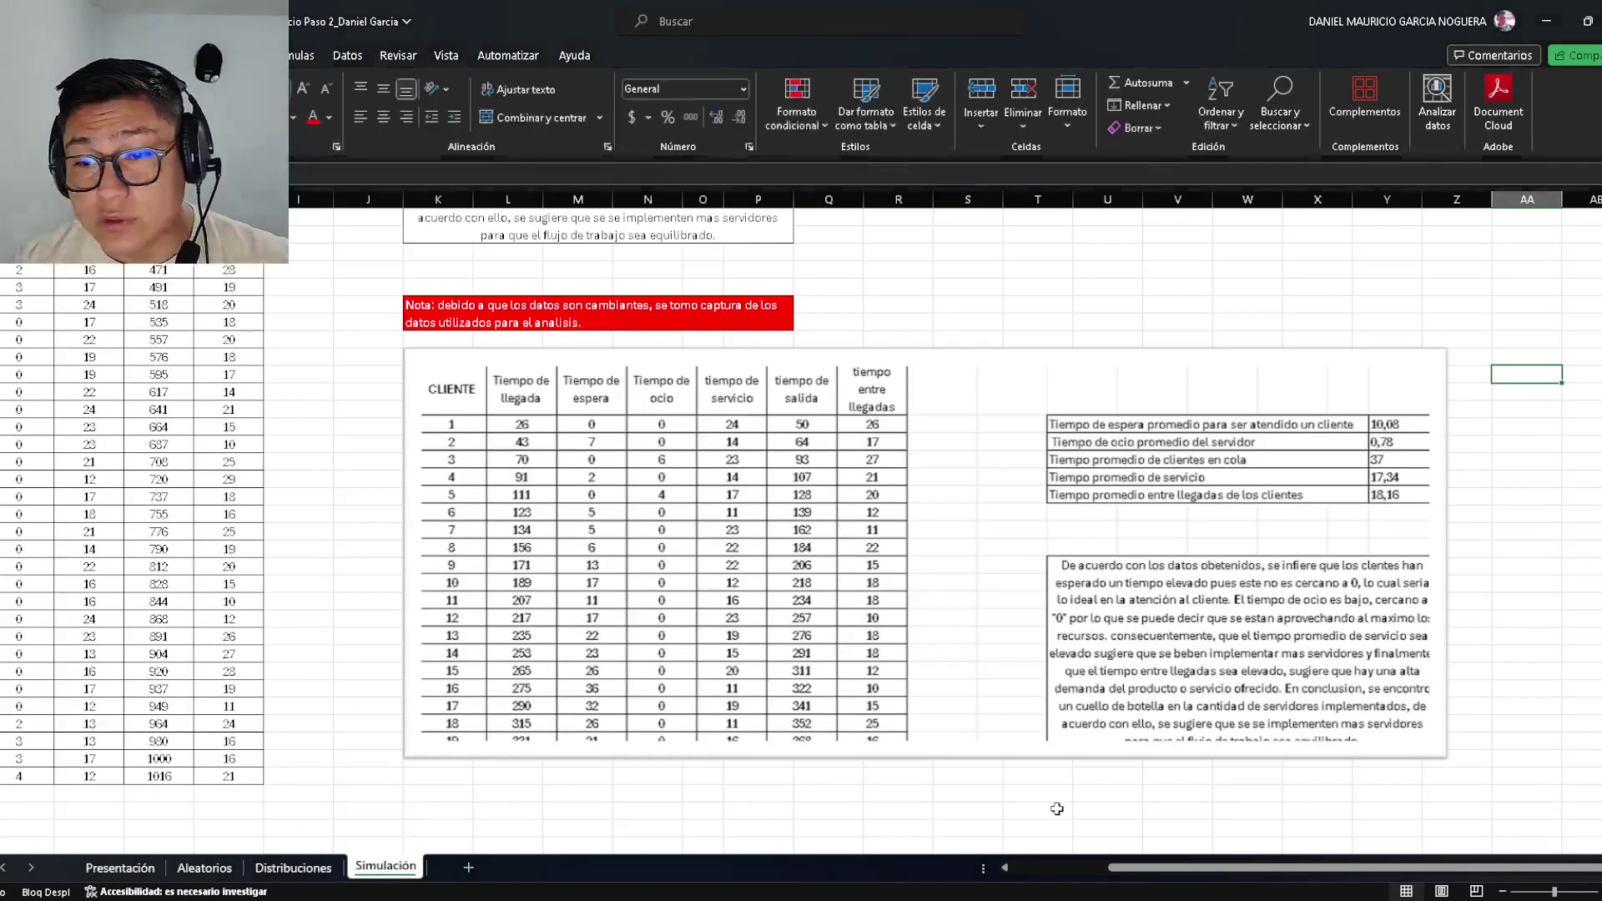
Switch to the Excel Simulación sheet and compare its average times with those in the captured table used for the analysis.
scroll(958, 607, "up", 8)
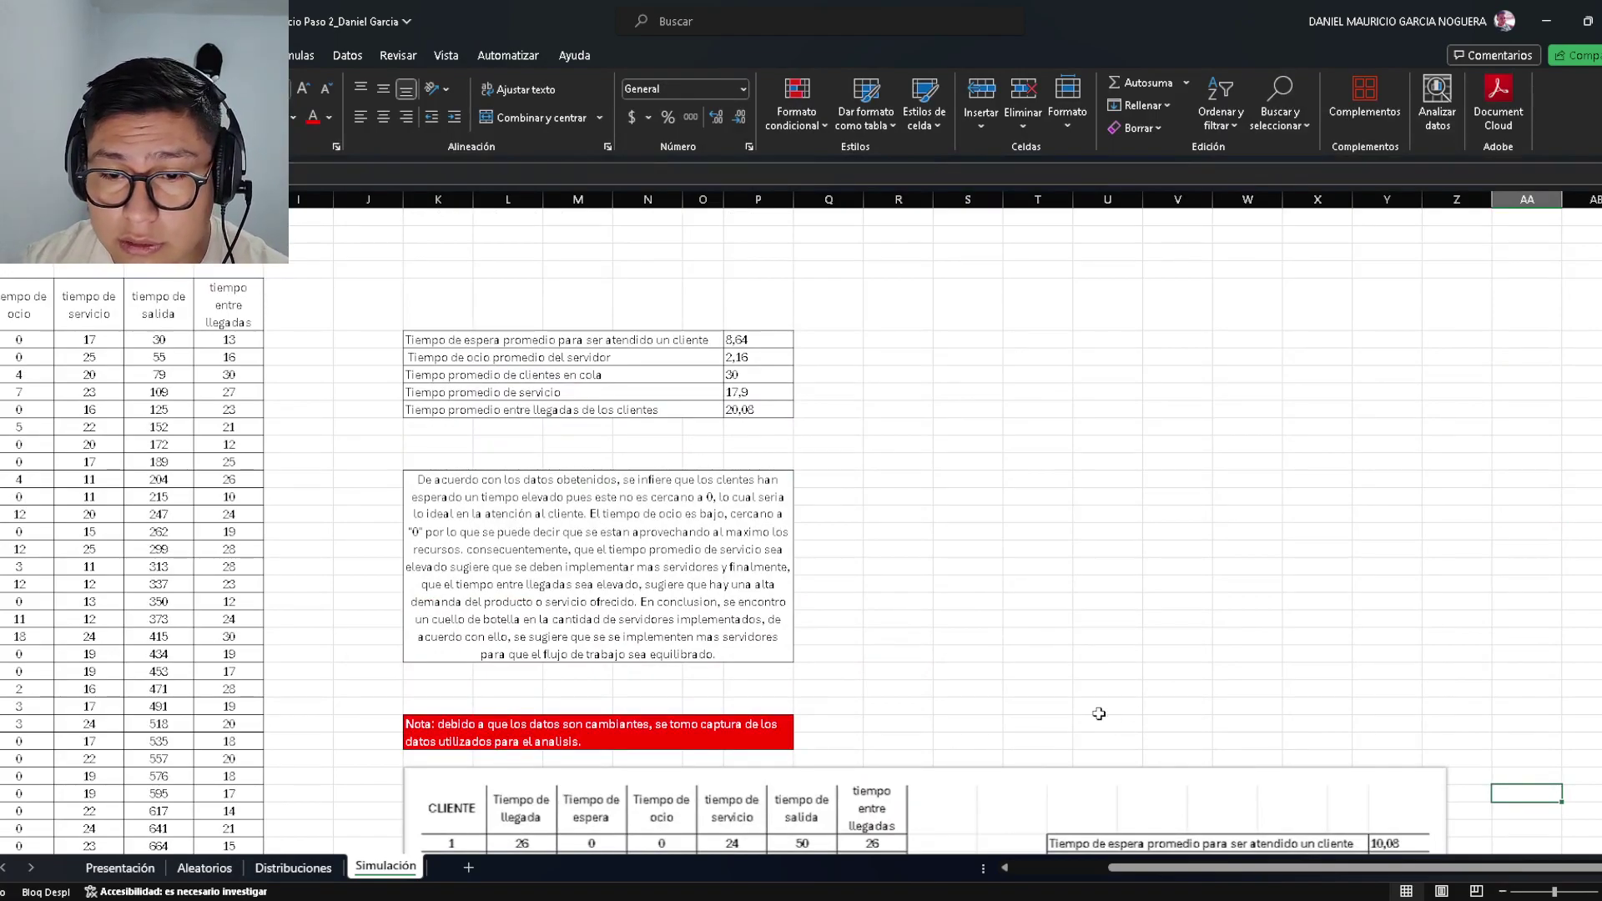
scroll(893, 568, "down", 8)
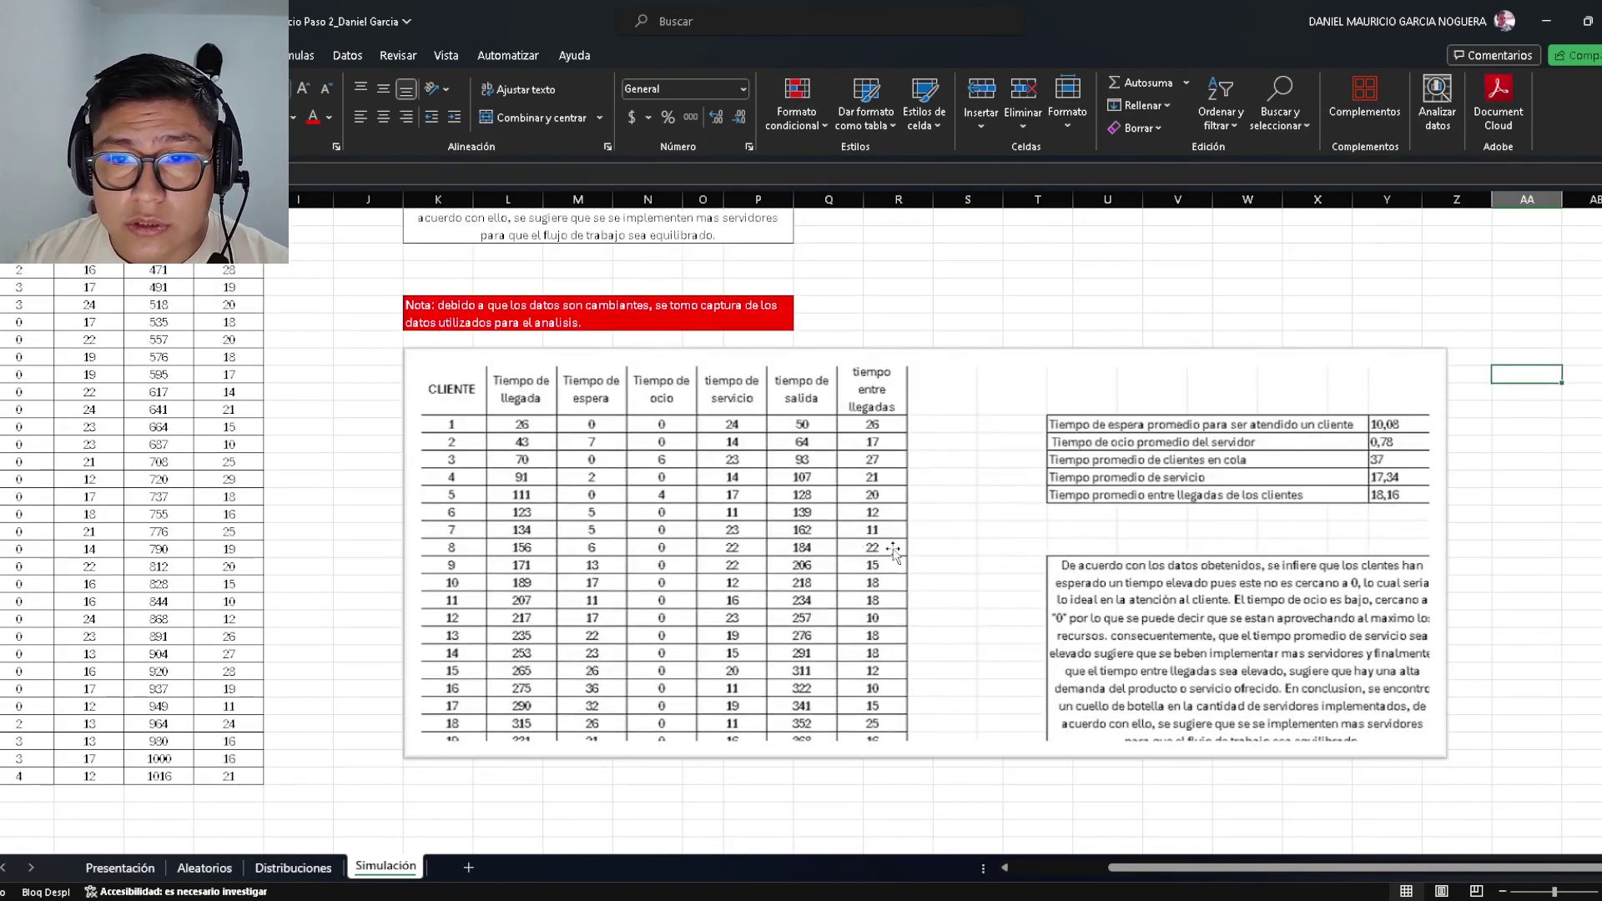
left_click(807, 489)
mouse_move(777, 472)
left_mouse_down()
mouse_move(778, 487)
mouse_move(777, 473)
left_mouse_up()
scroll(487, 467, "up", 2)
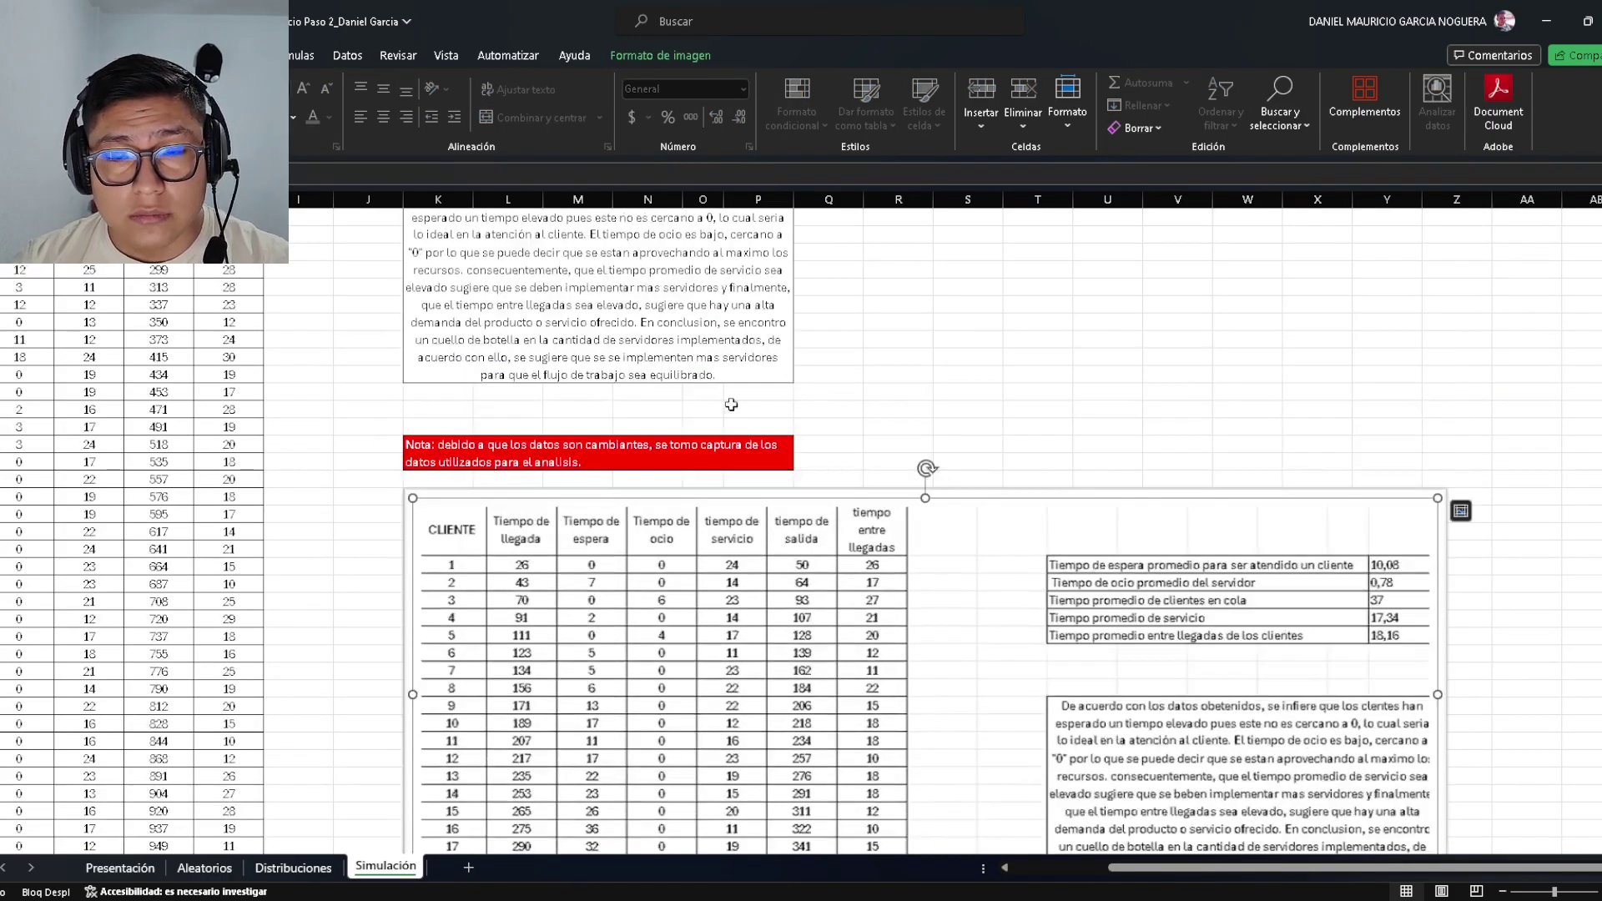
left_click(1515, 552)
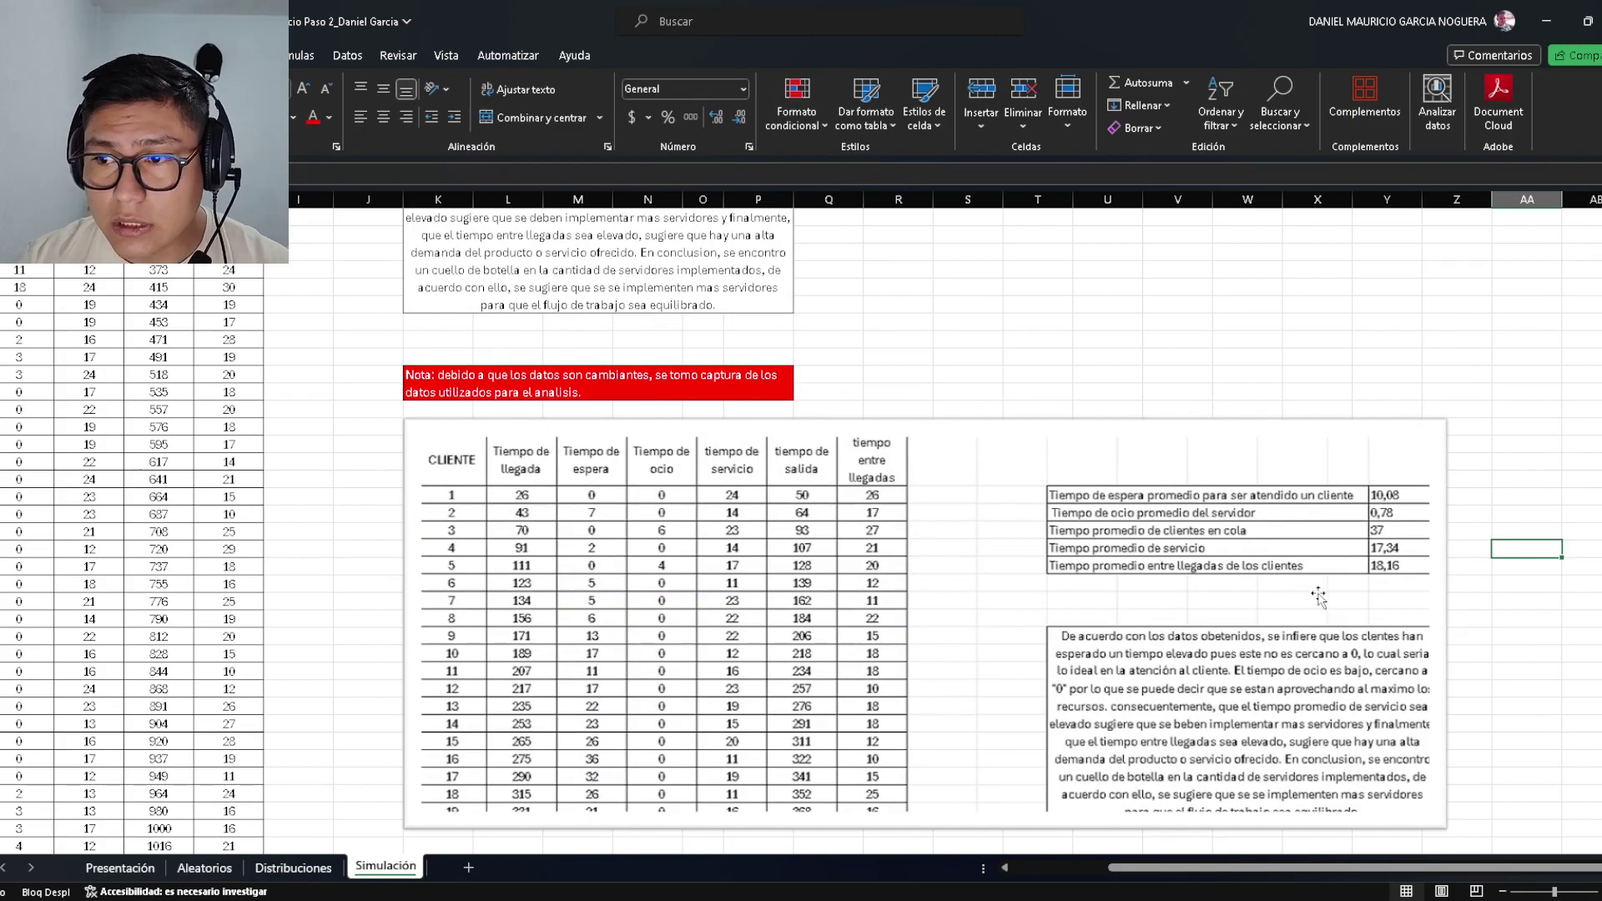
scroll(883, 526, "down", 2)
scroll(1001, 513, "up", 5)
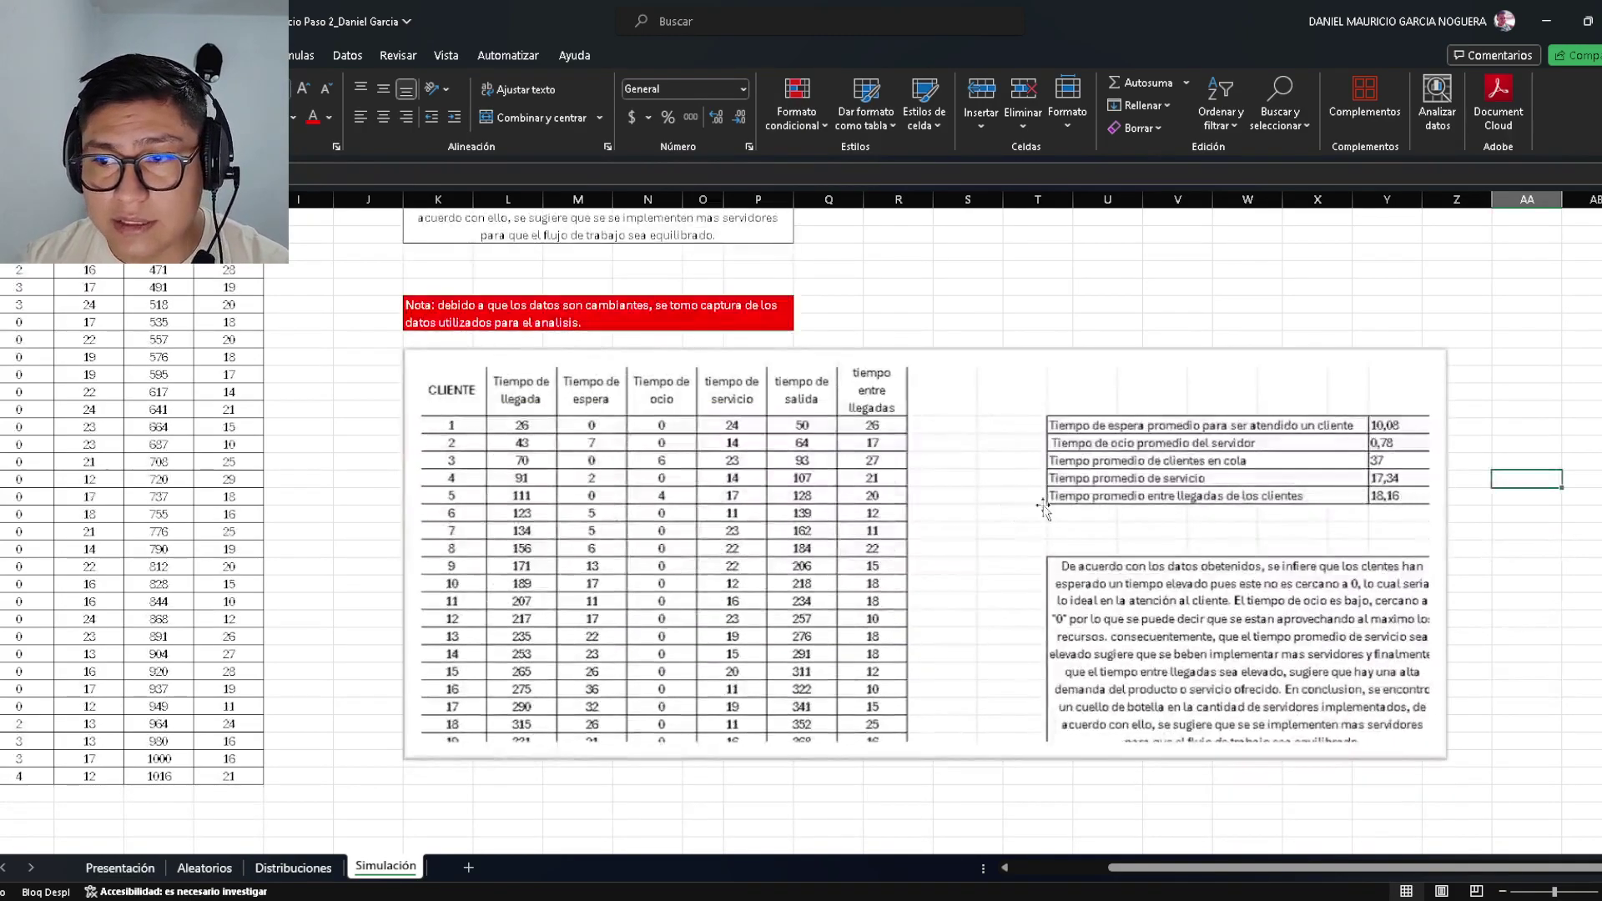
scroll(520, 458, "up", 4)
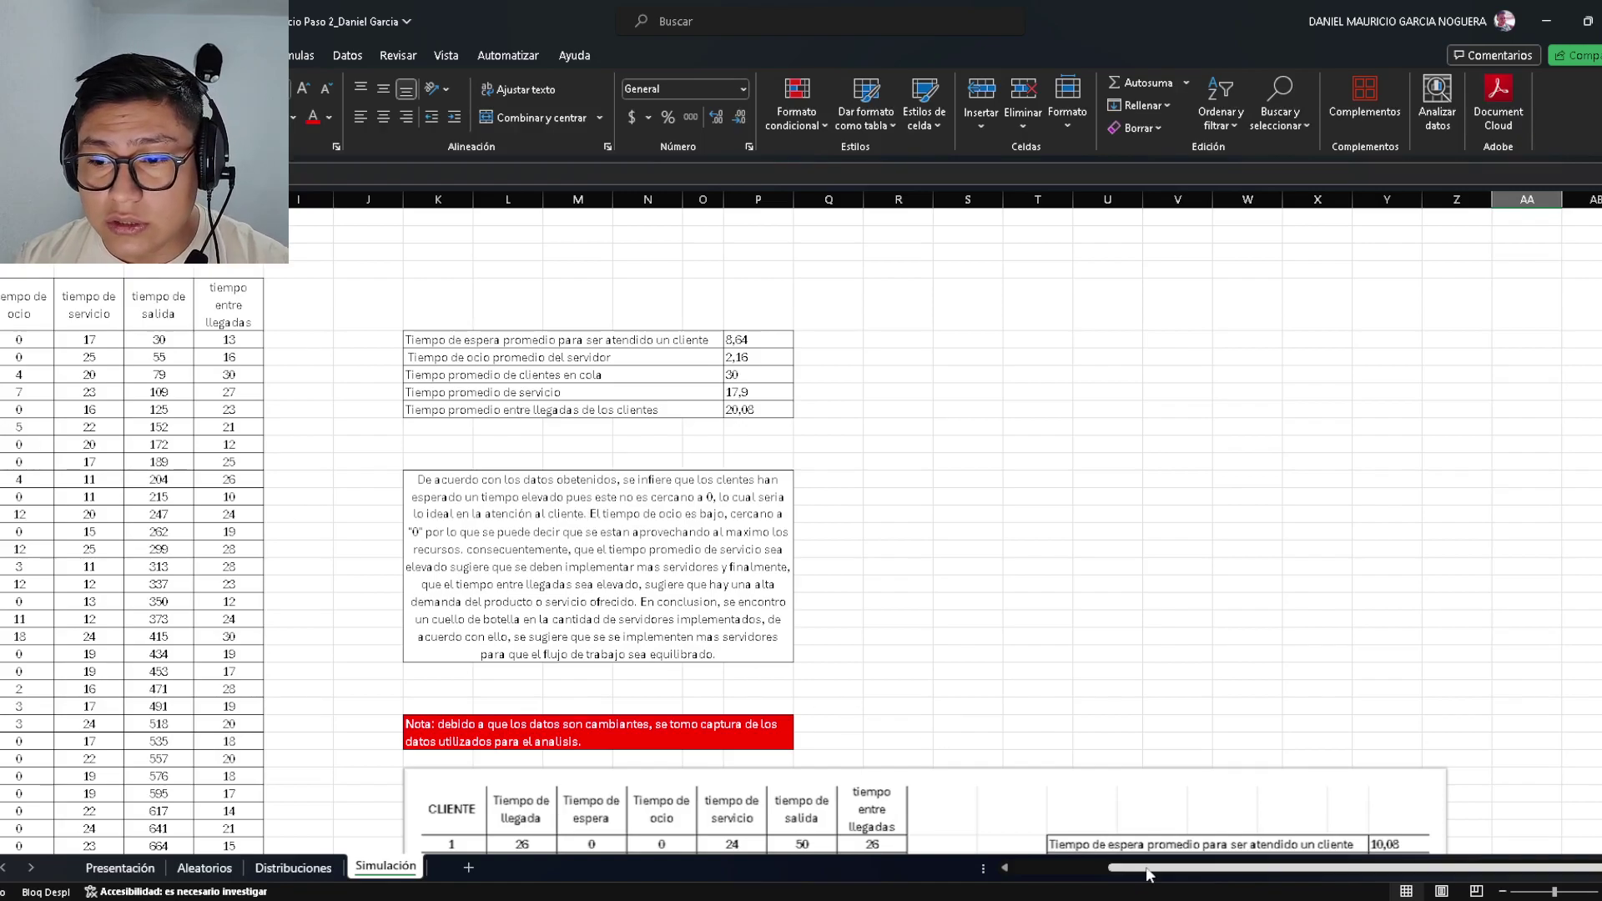
Review the Simulación sheet's customer rows and written analysis, and return to the running FlexSim model.
left_click_drag(1150, 868, 1072, 872)
scroll(1164, 607, "down", 9)
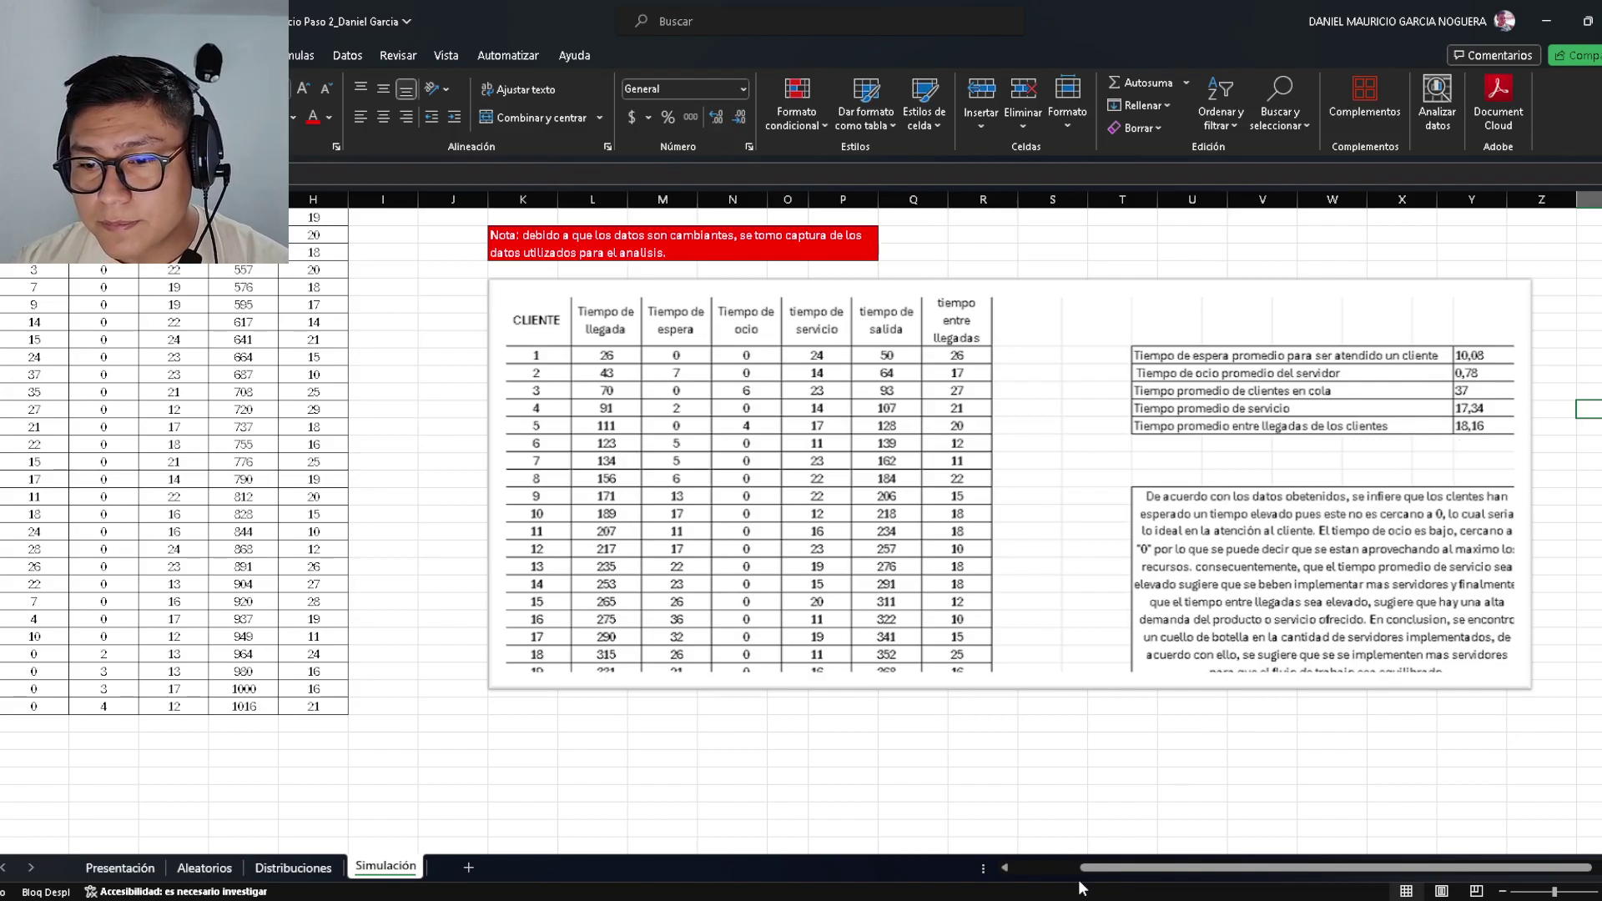
scroll(1065, 836, "up", 8)
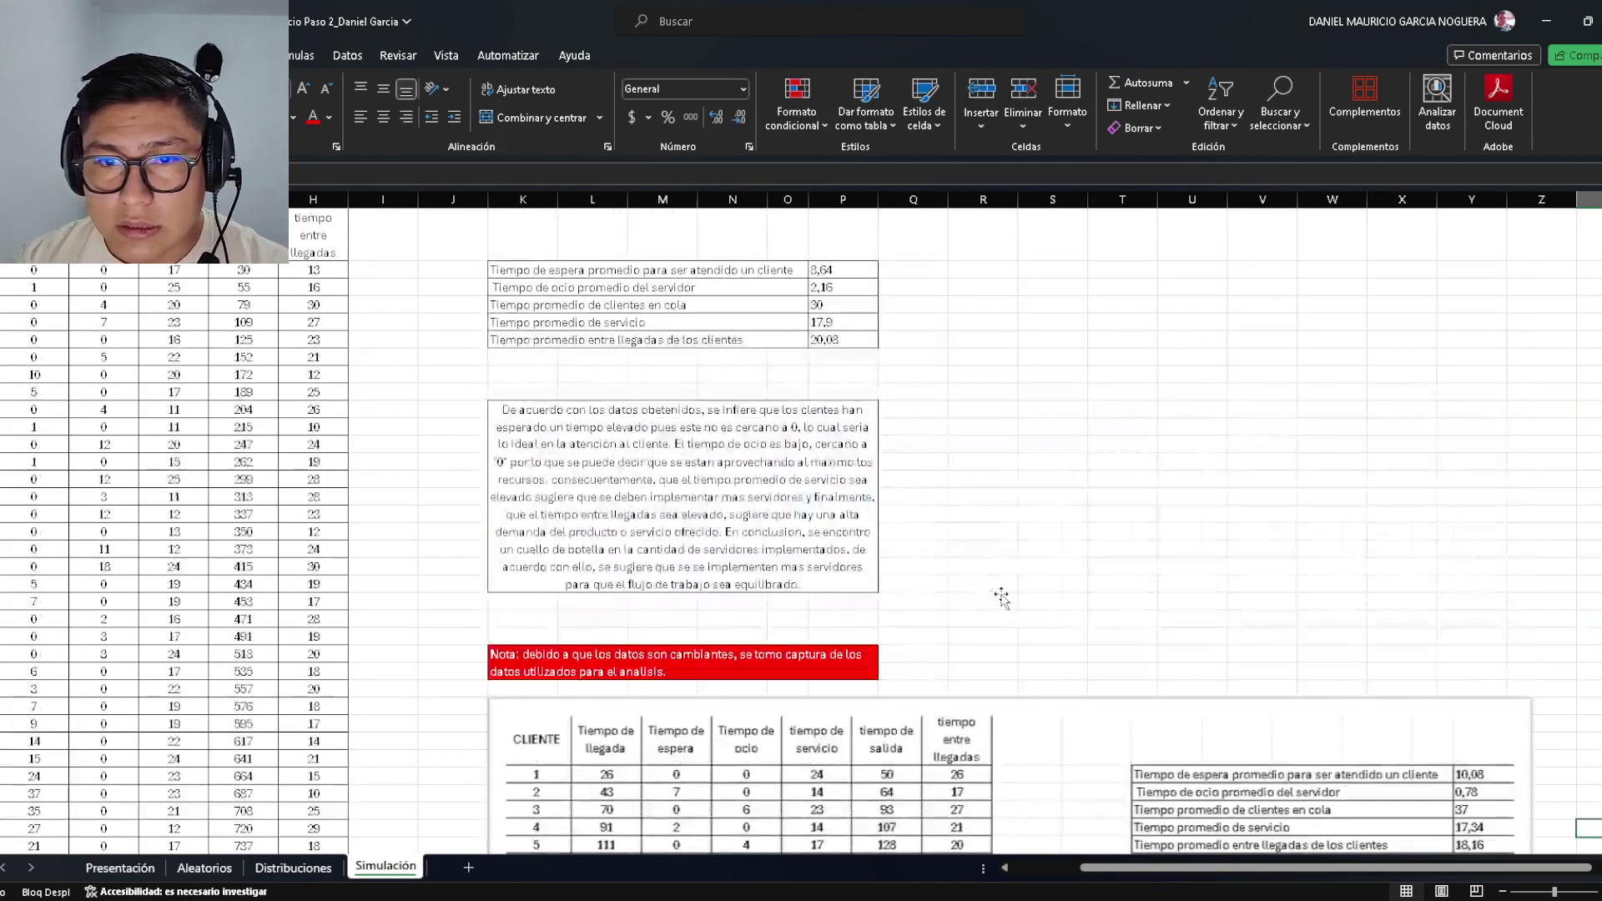
left_click(988, 898)
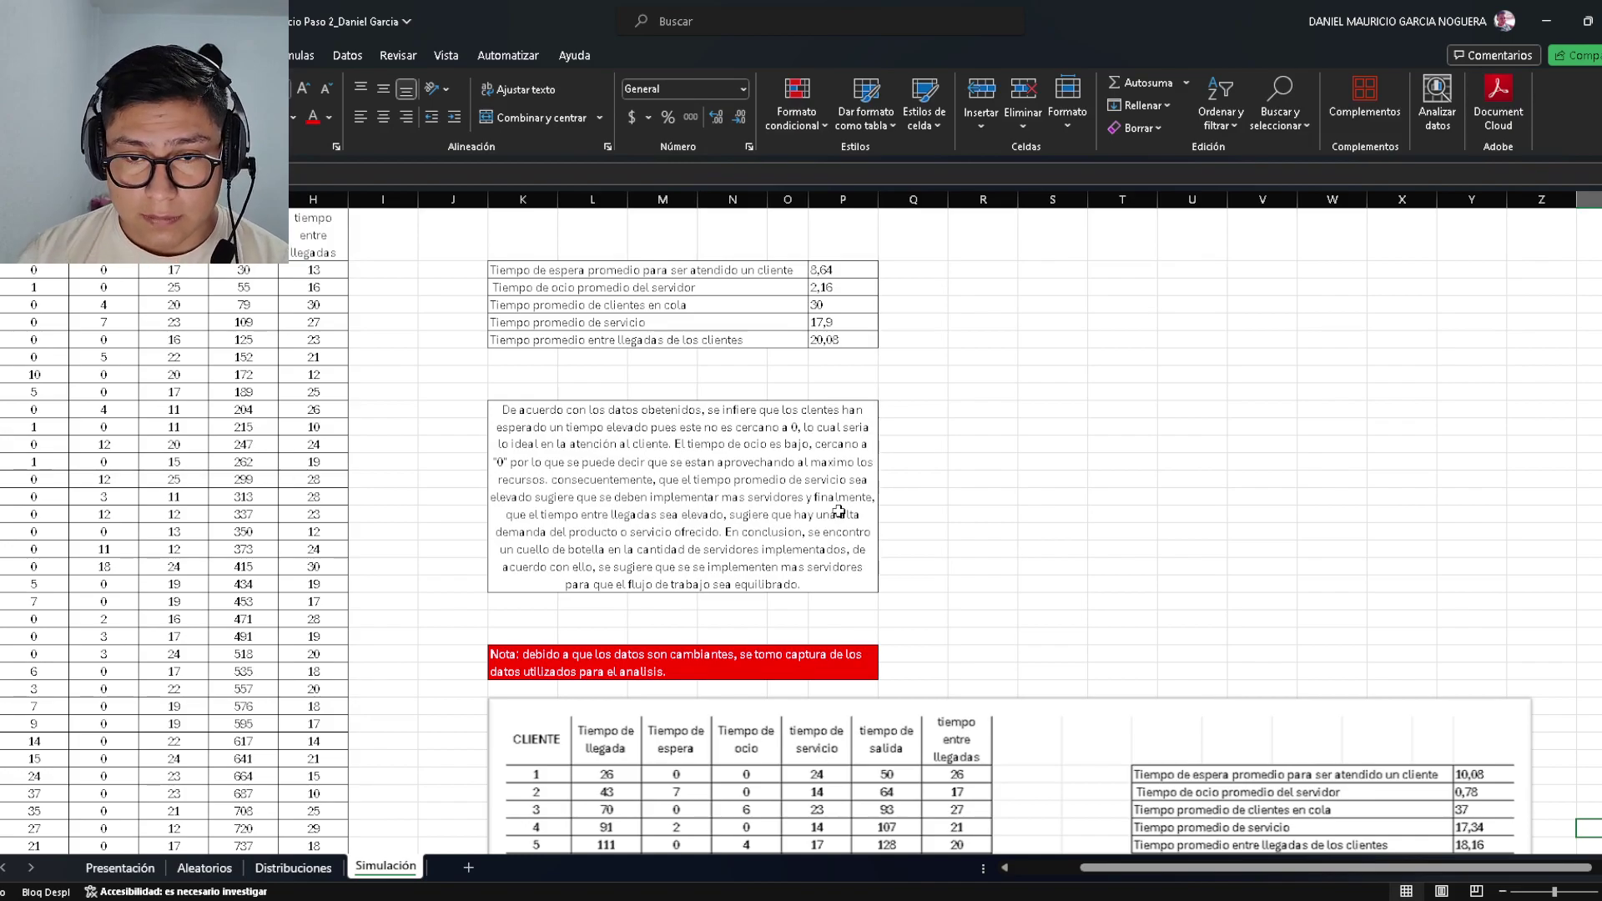
scroll(838, 510, "down", 5)
scroll(839, 510, "up", 1)
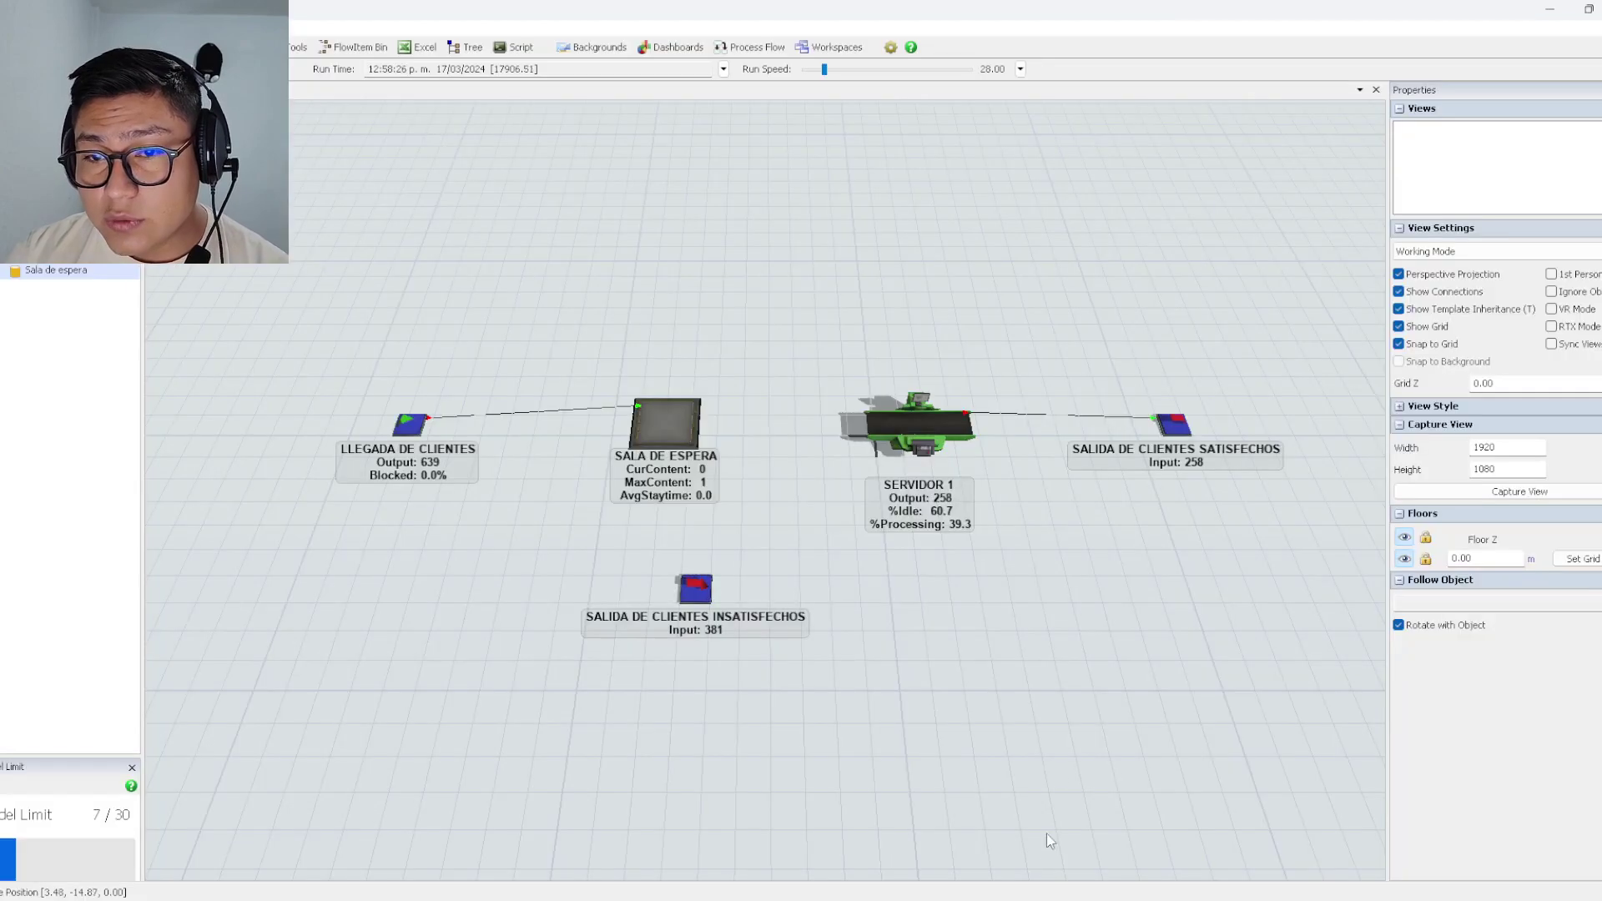
left_click(1048, 843)
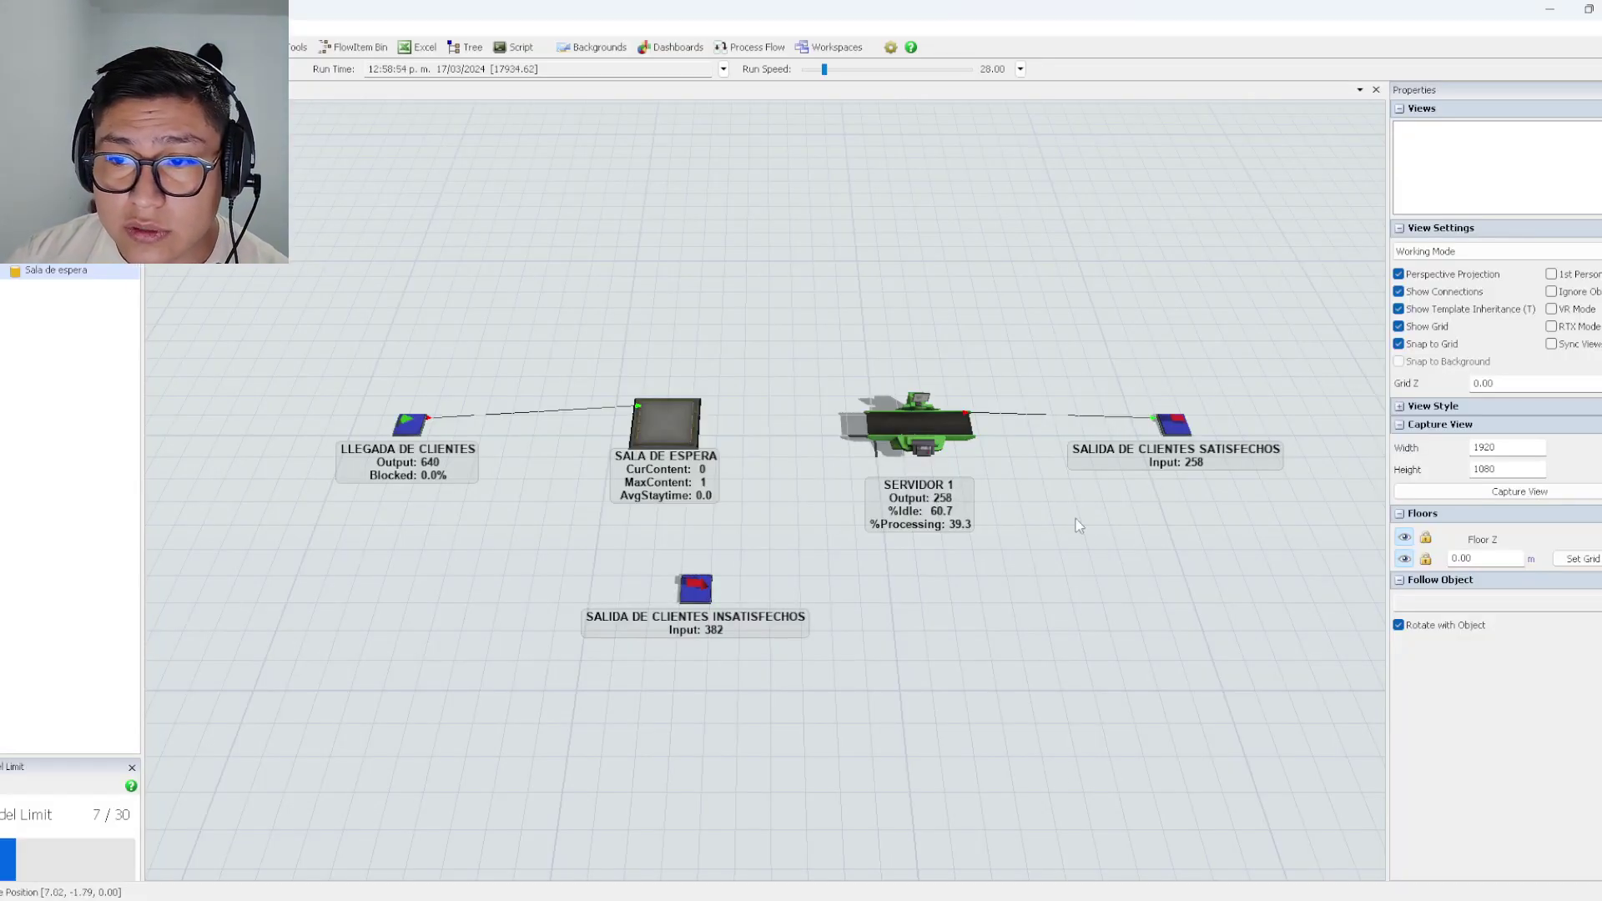
left_click_drag(1169, 322, 1155, 333)
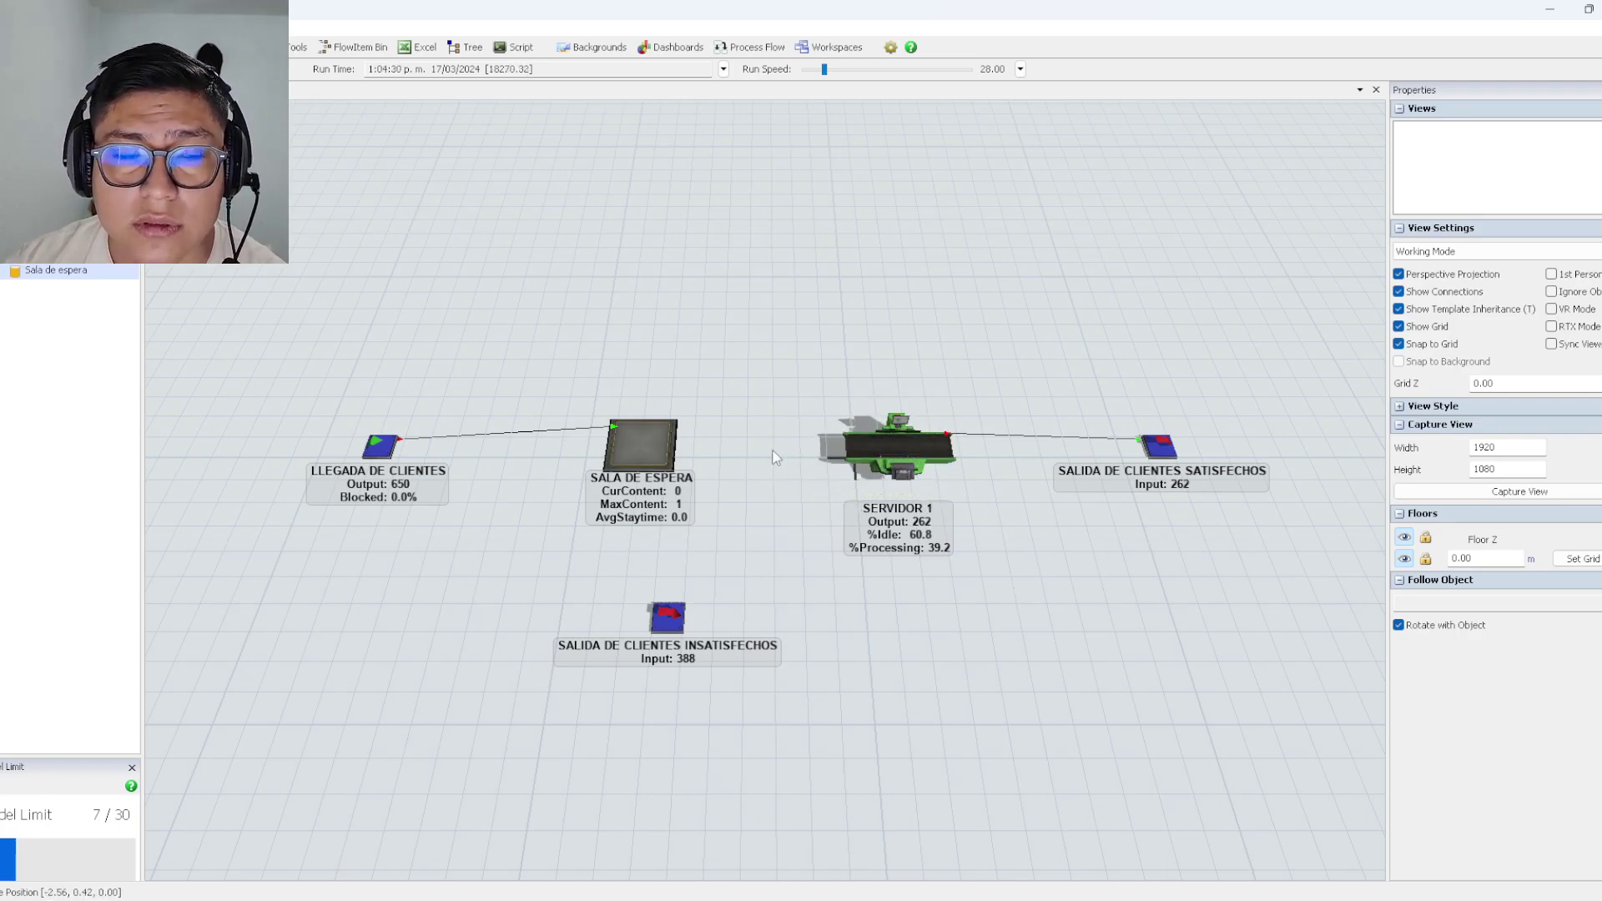
left_click_drag(821, 327, 860, 309)
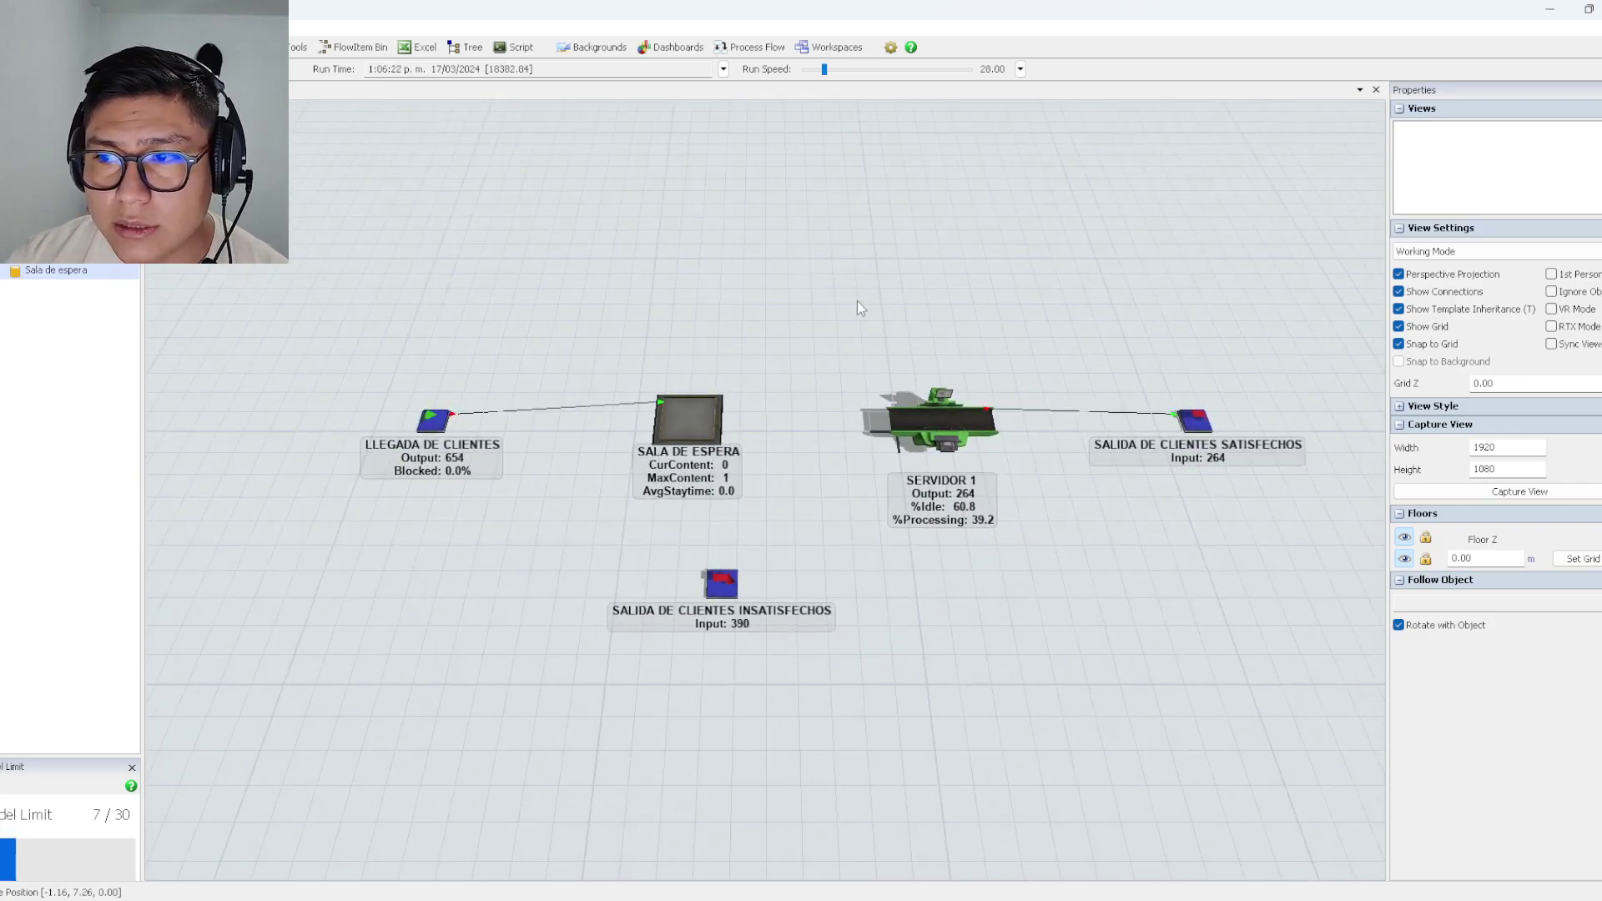
Switch to the Anexo 2 workshop PDF, check the case requirements for the software simulation, and return to the running FlexSim model.
mouse_move(949, 897)
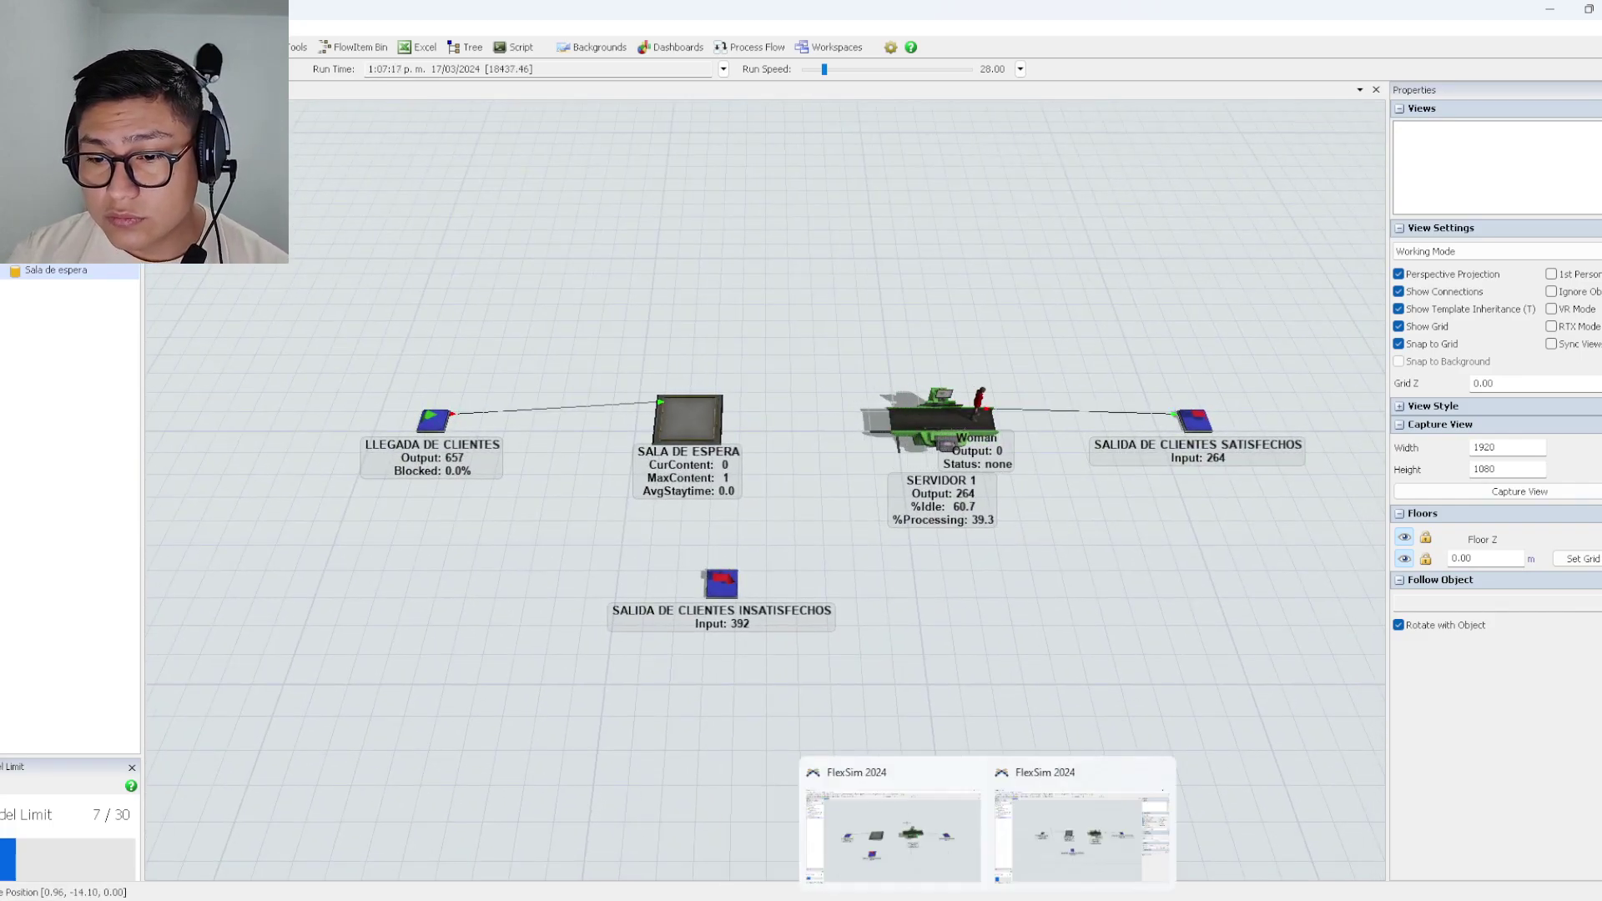
left_click(1007, 897)
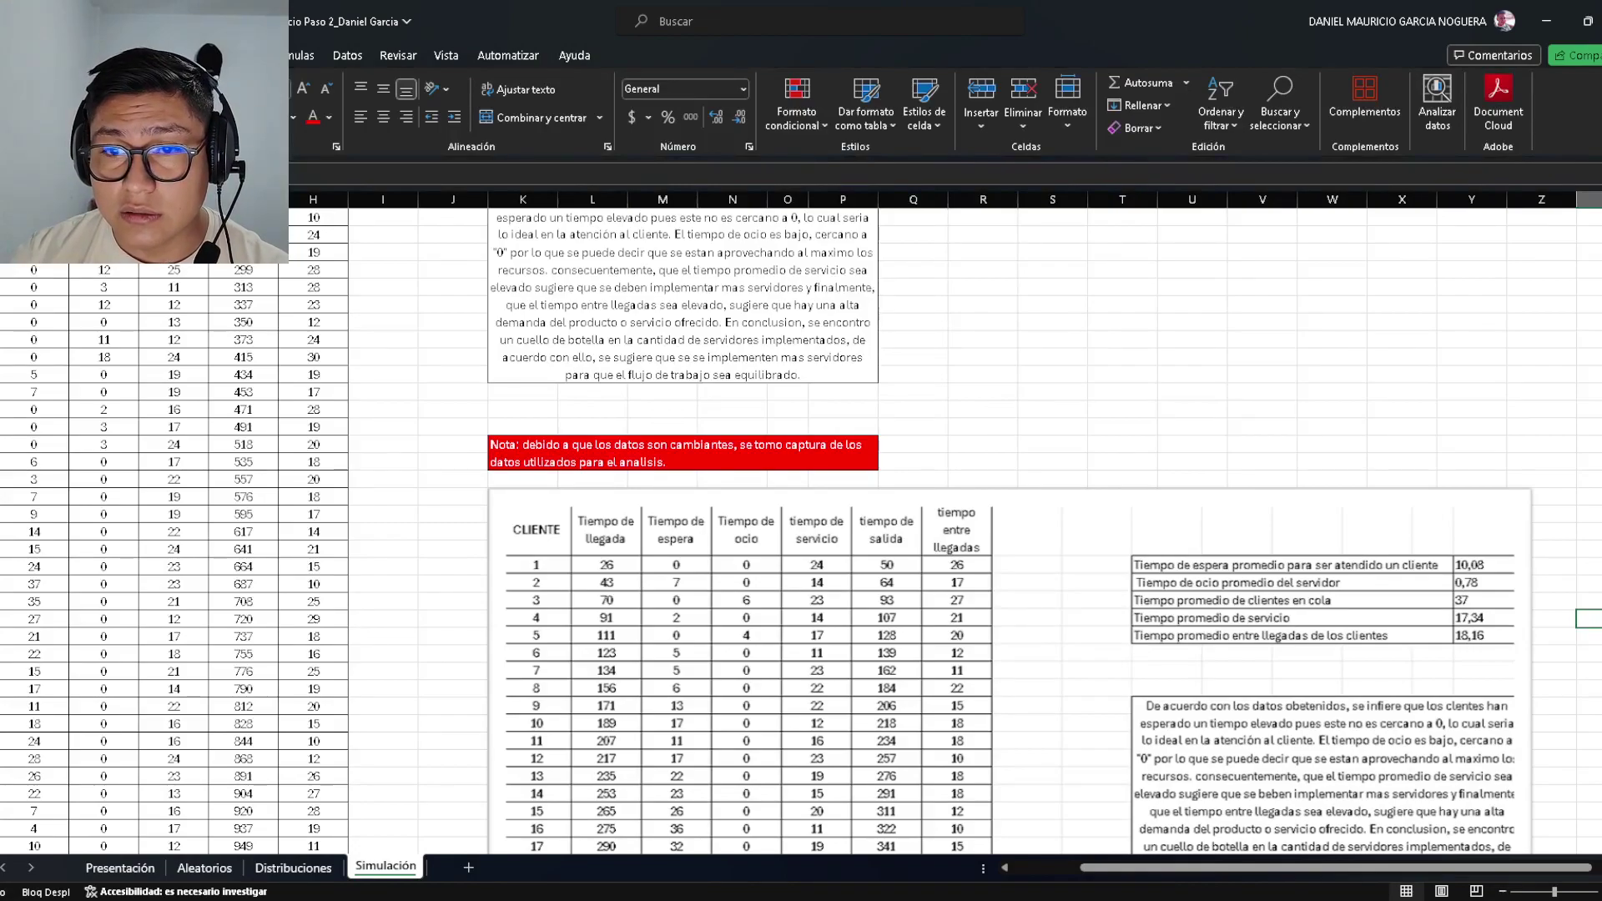
mouse_move(949, 899)
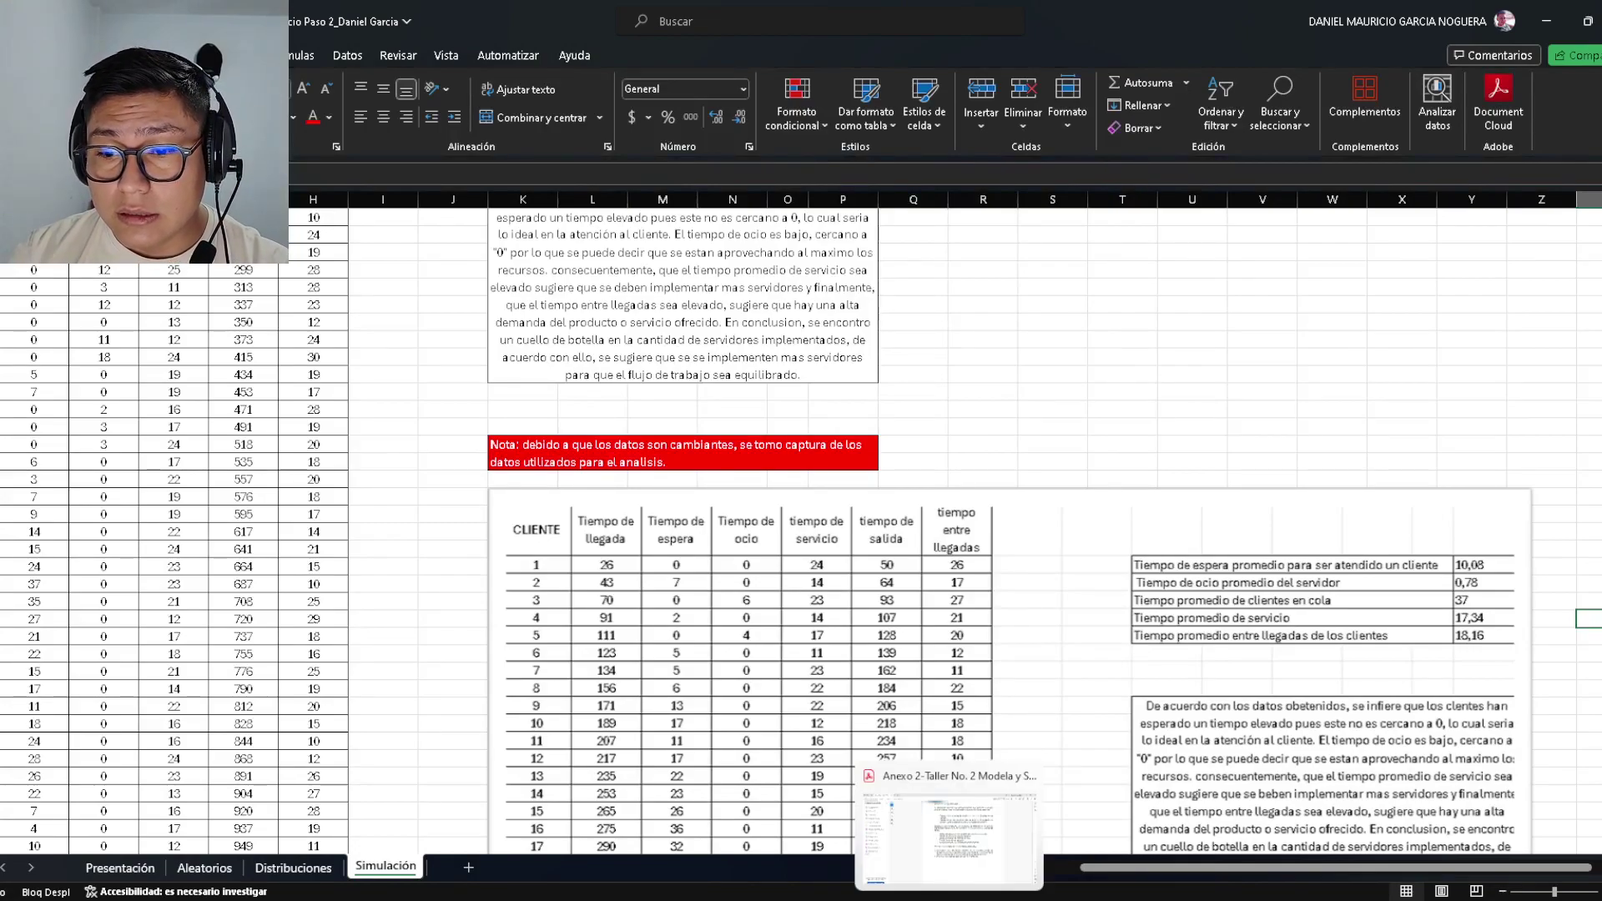
left_click(948, 835)
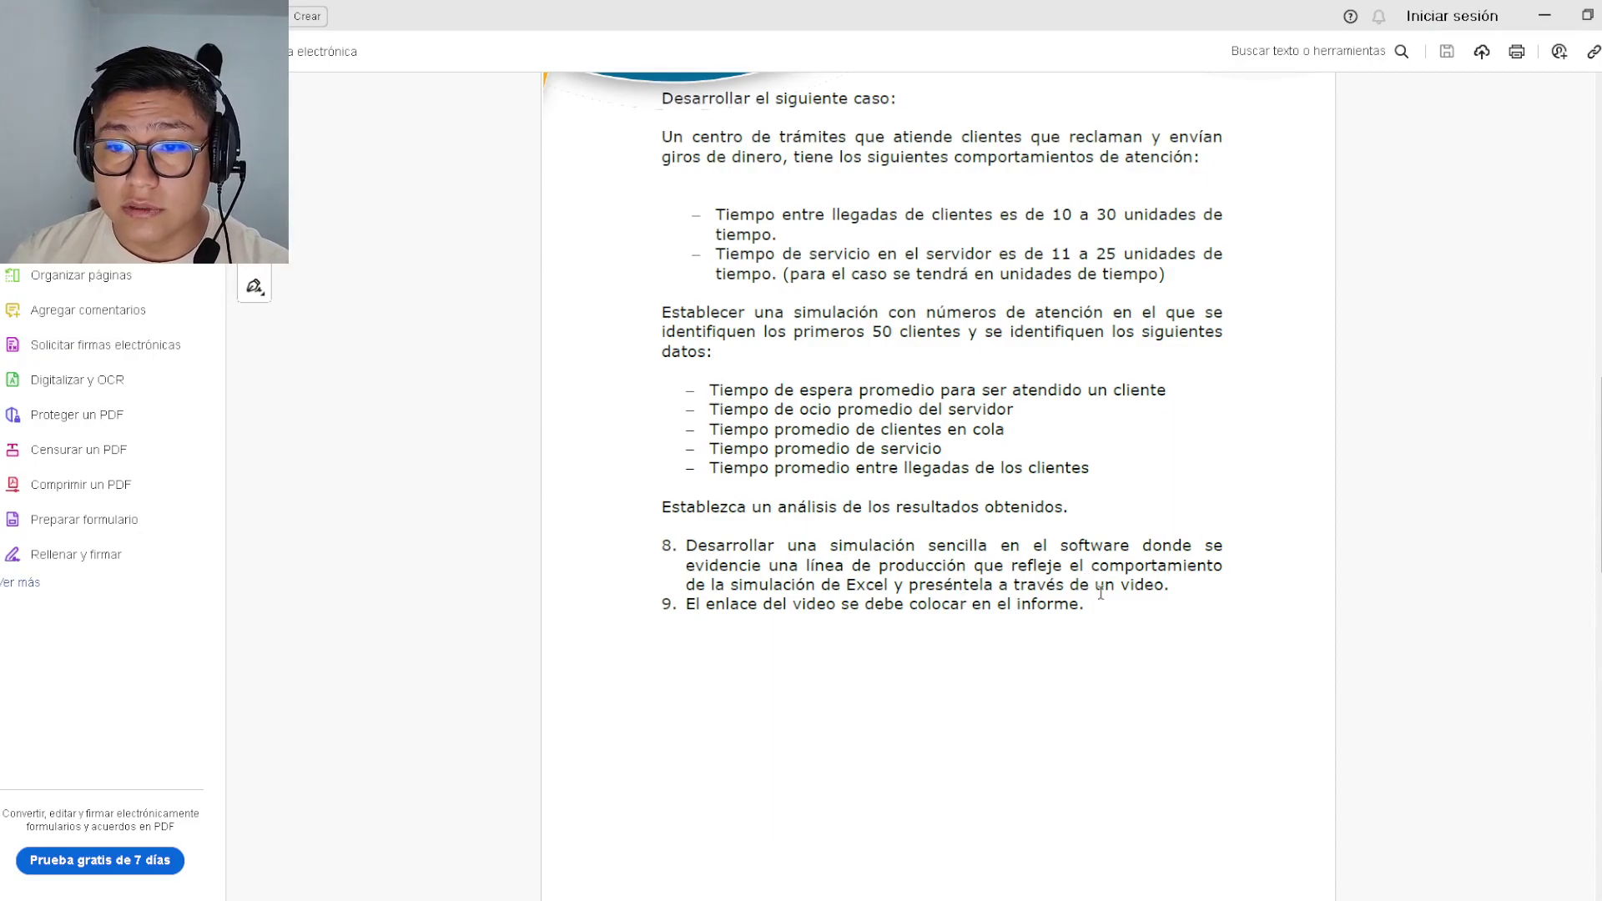
left_click(1544, 17)
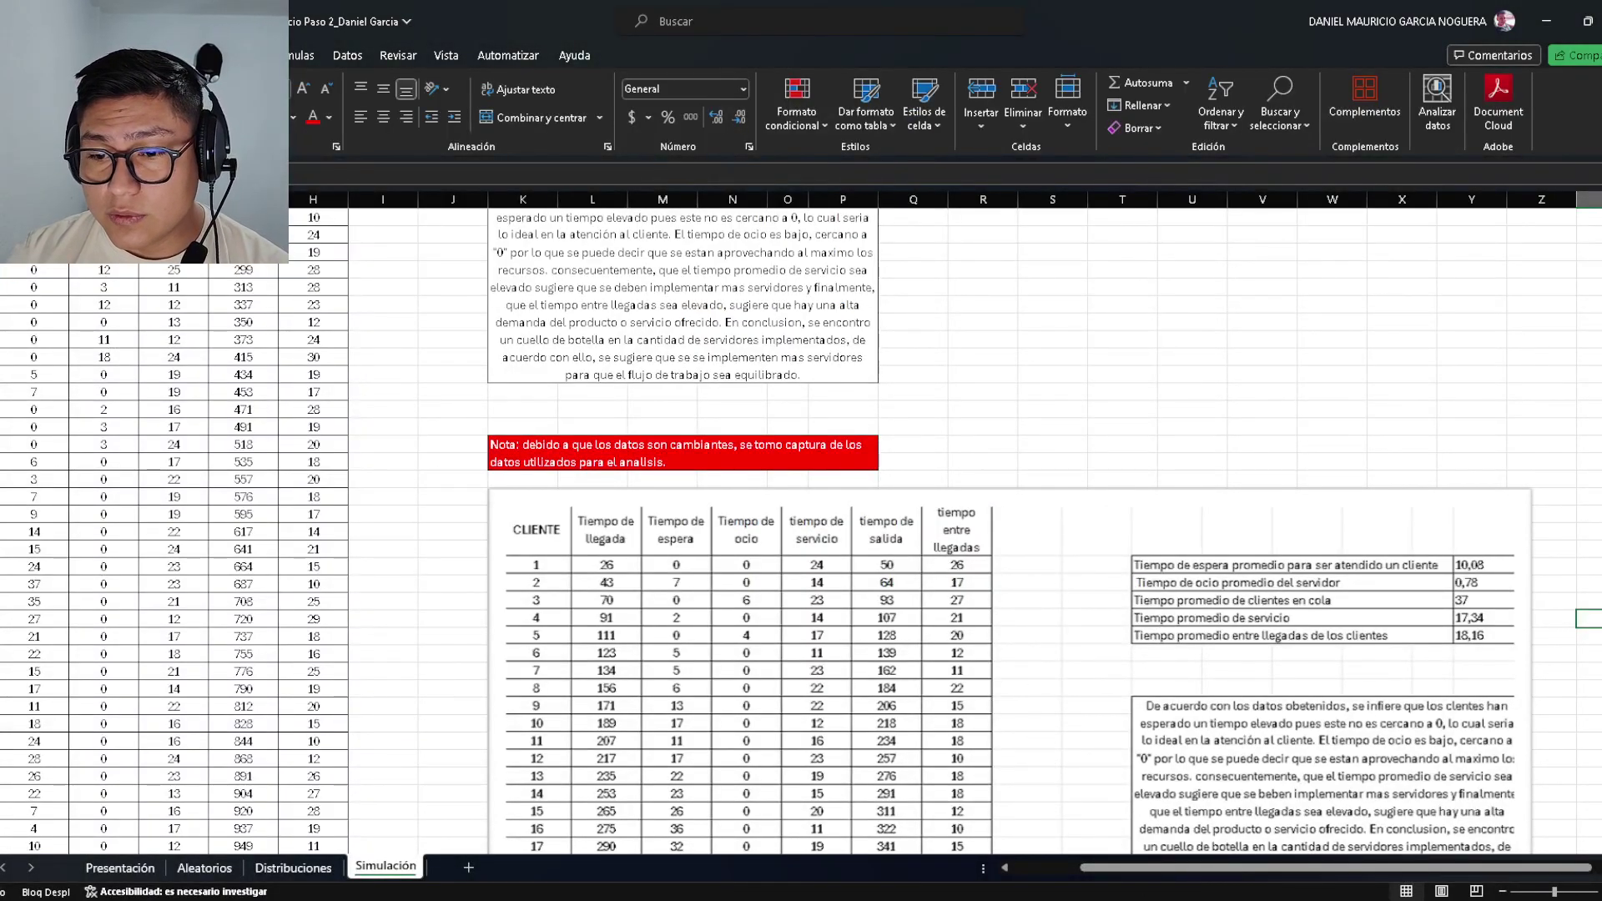
left_click(987, 897)
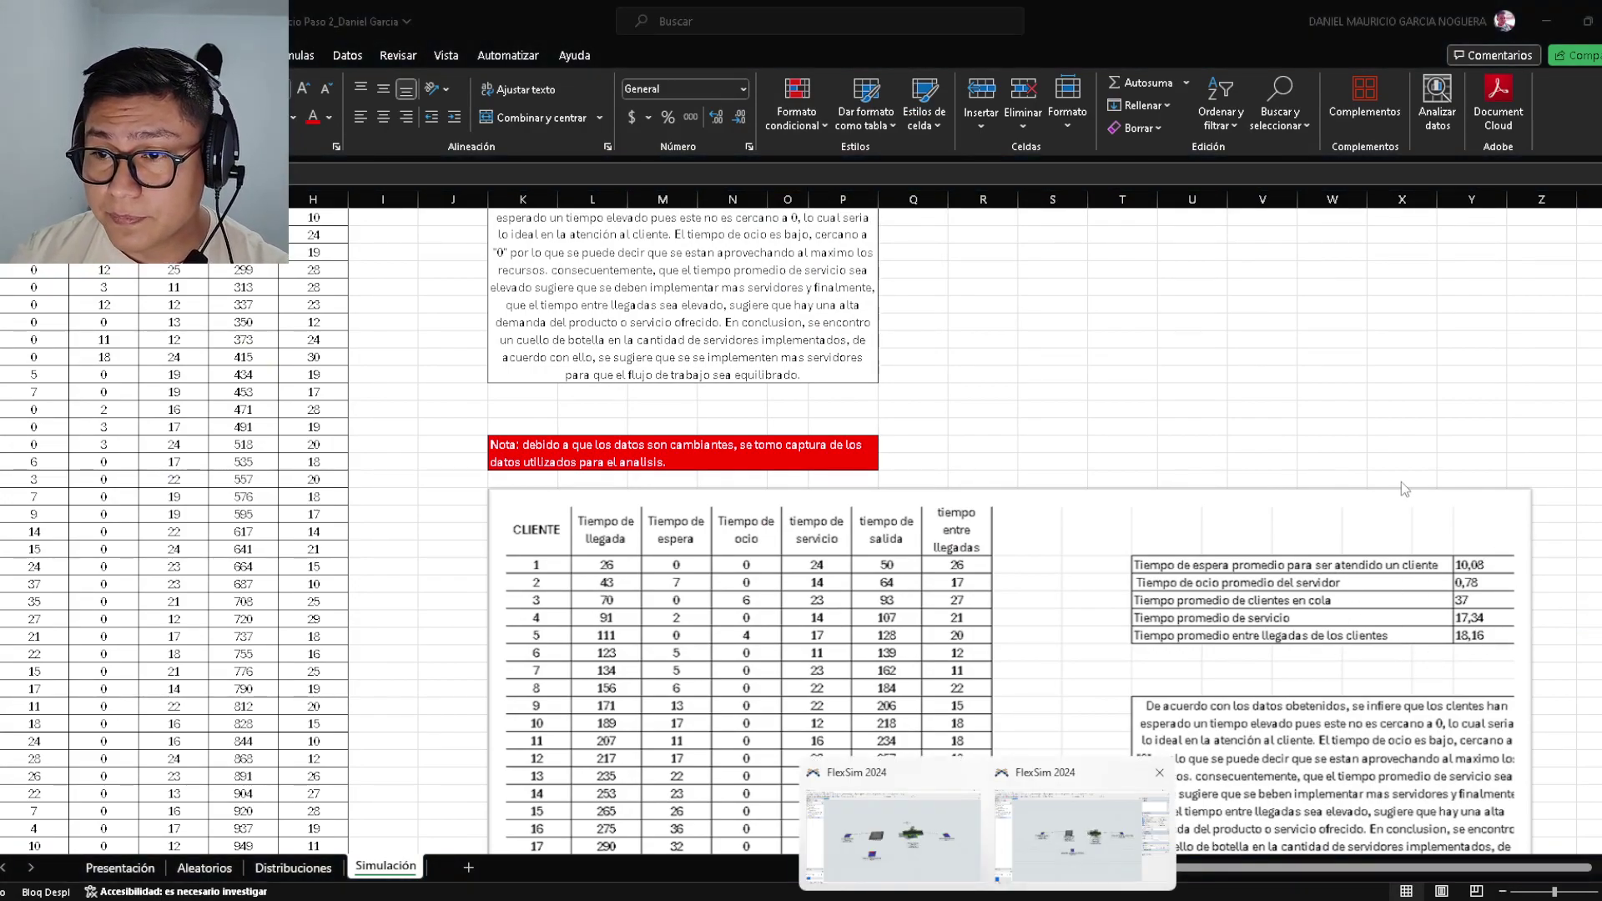
left_click(1089, 838)
left_click_drag(1001, 647, 857, 531)
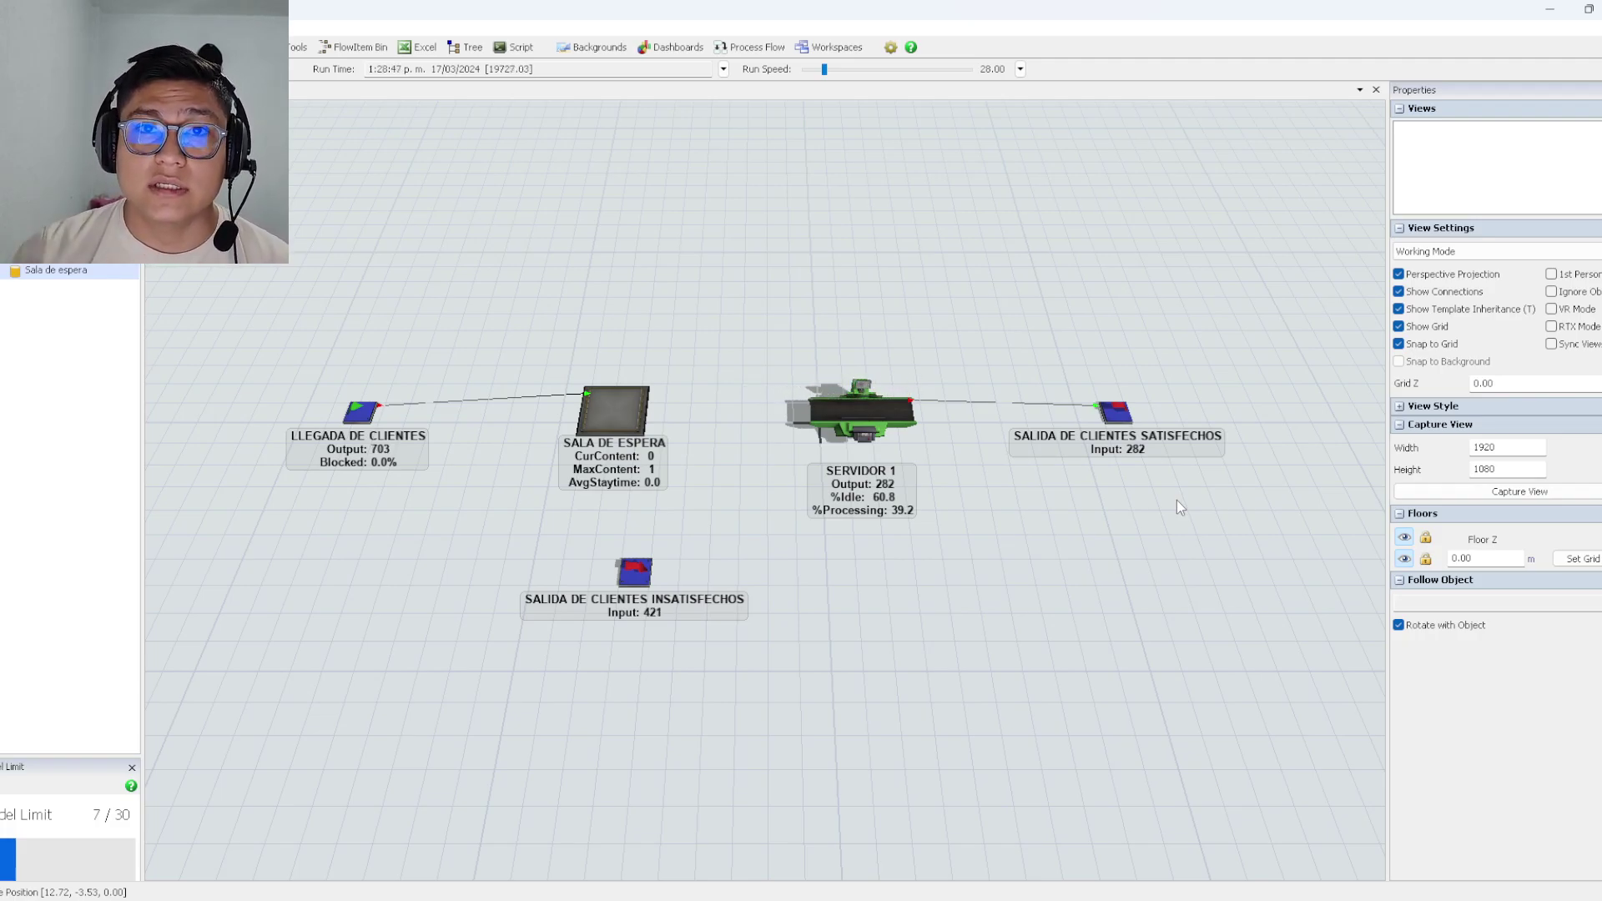
left_click(1088, 829)
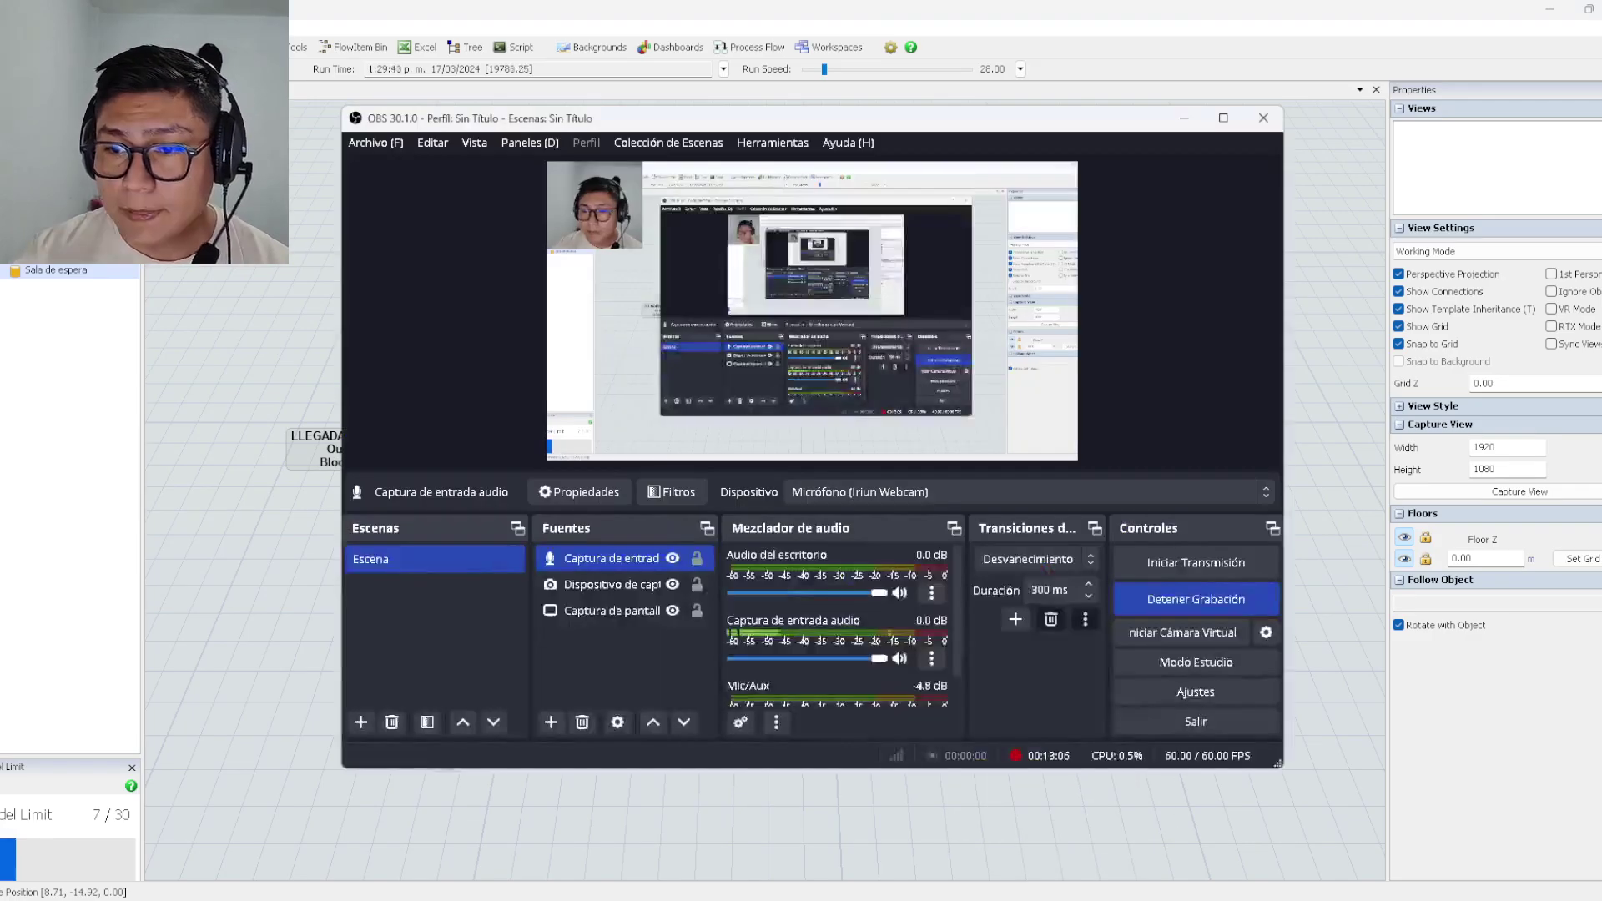